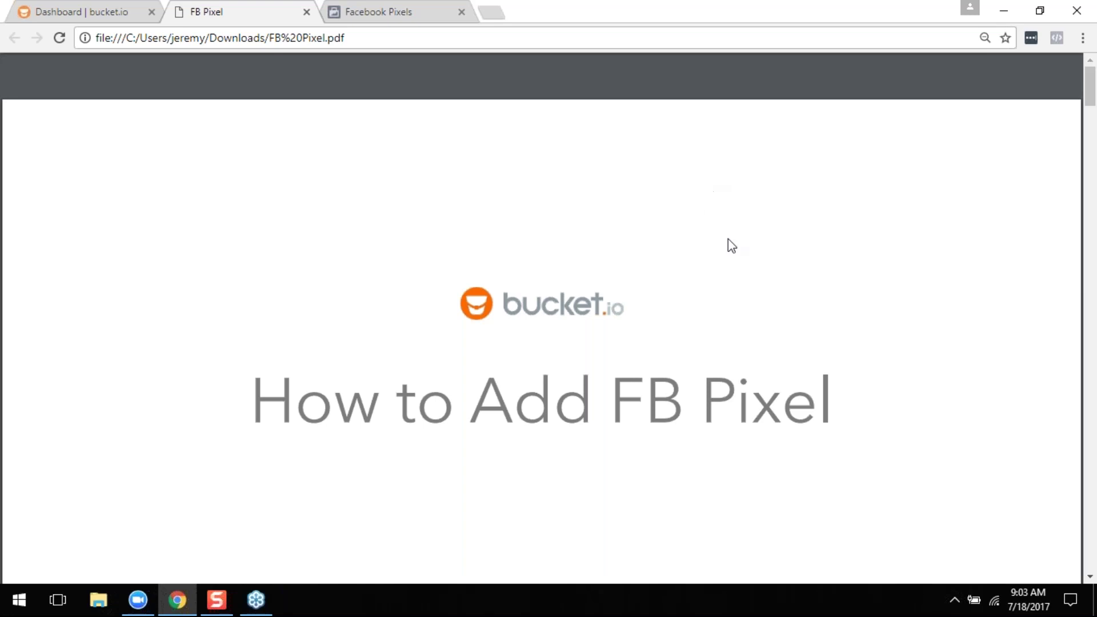
- Scroll the FB Pixel deck to the orange 1x1 slide about a bucket specialist appointment
{"action": "scroll", "coordinate": [728, 240], "scroll_direction": "down", "scroll_amount": 10}
{"action": "scroll", "coordinate": [727, 251], "scroll_direction": "down", "scroll_amount": 3}
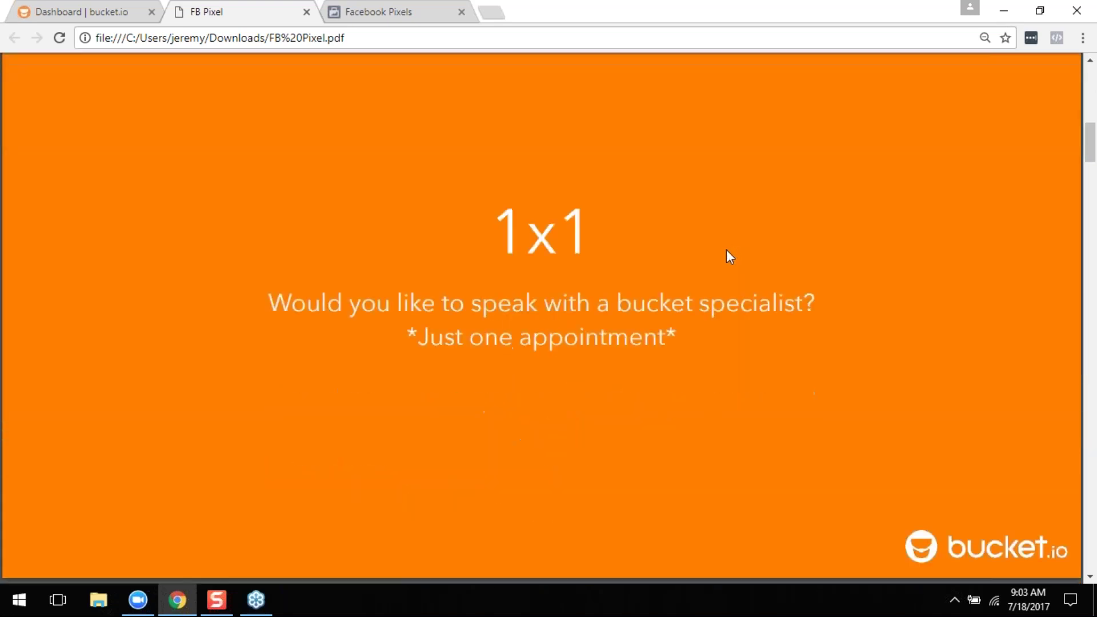
{"action": "scroll", "coordinate": [737, 258], "scroll_direction": "up", "scroll_amount": 1}
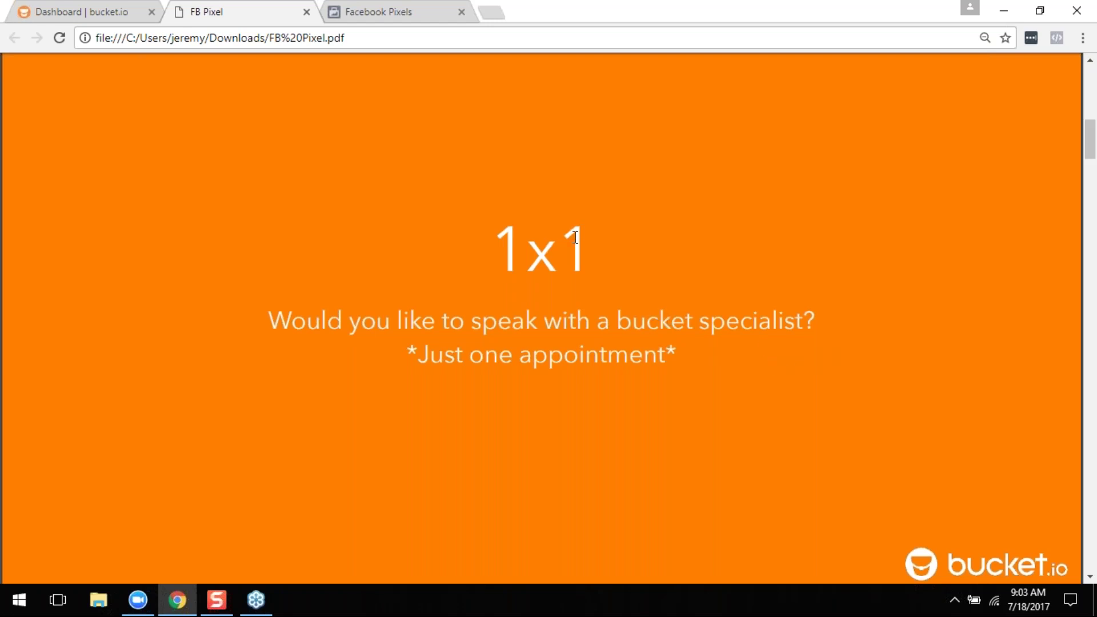
- Scroll past the Objectives slide to the orange Connecting Pixel section slide
{"action": "scroll", "coordinate": [575, 237], "scroll_direction": "down", "scroll_amount": 10}
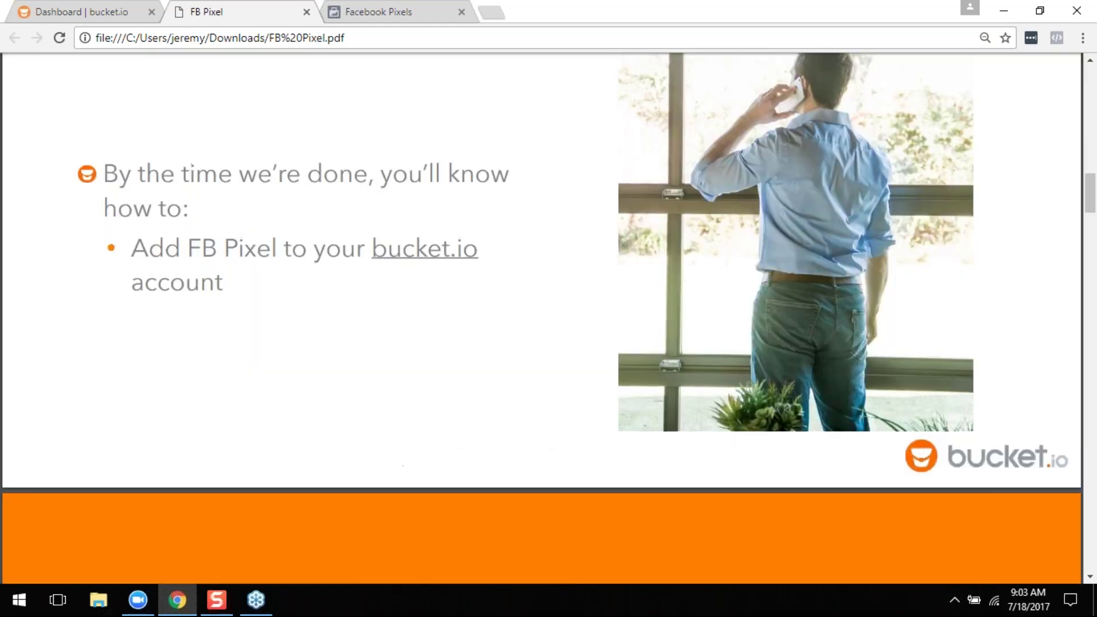
{"action": "scroll", "coordinate": [614, 293], "scroll_direction": "up", "scroll_amount": 2}
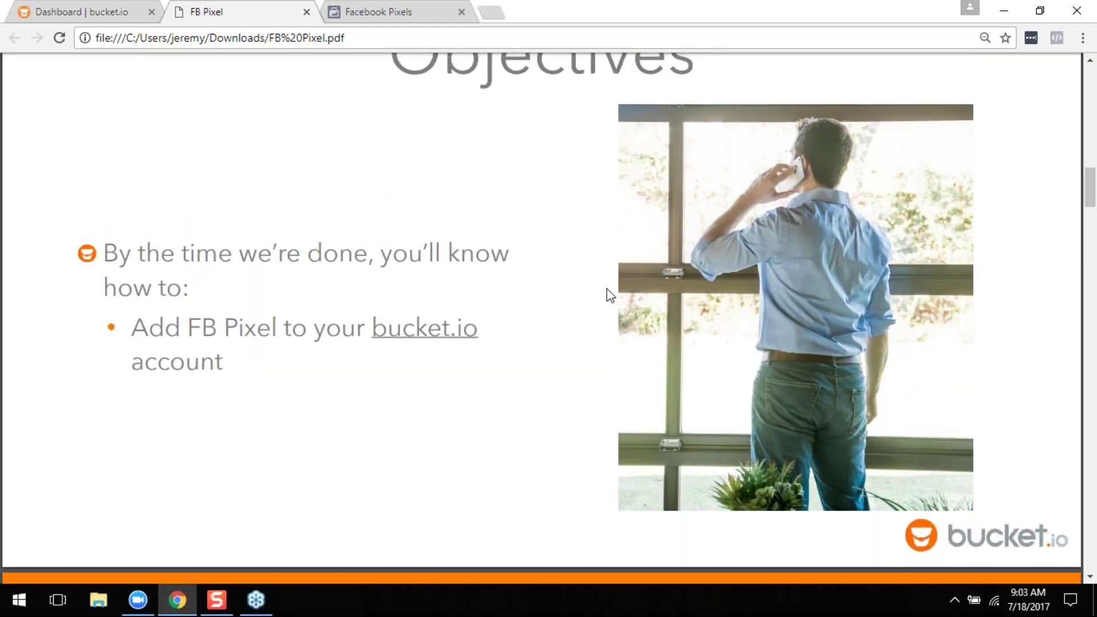
{"action": "scroll", "coordinate": [608, 292], "scroll_direction": "up", "scroll_amount": 2}
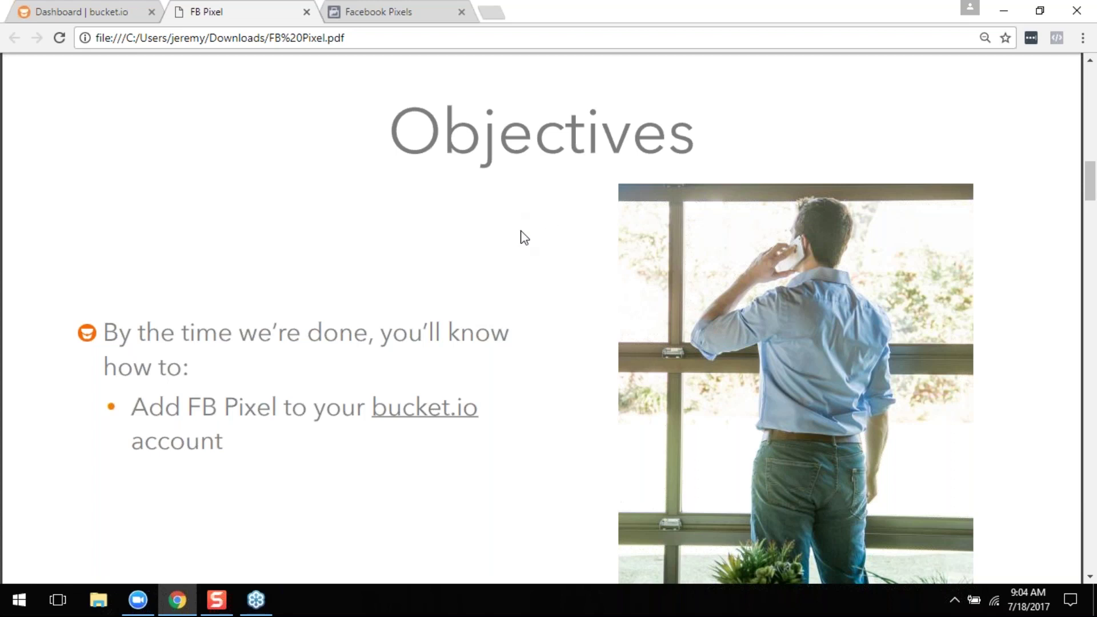
{"action": "scroll", "coordinate": [498, 303], "scroll_direction": "down", "scroll_amount": 10}
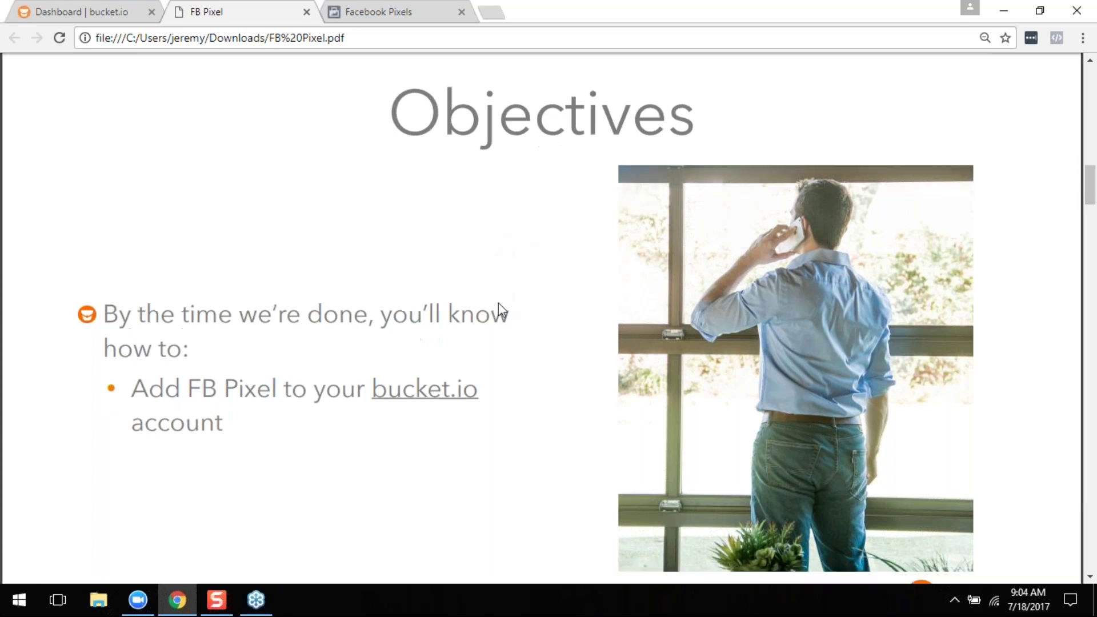
{"action": "scroll", "coordinate": [498, 309], "scroll_direction": "down", "scroll_amount": 1}
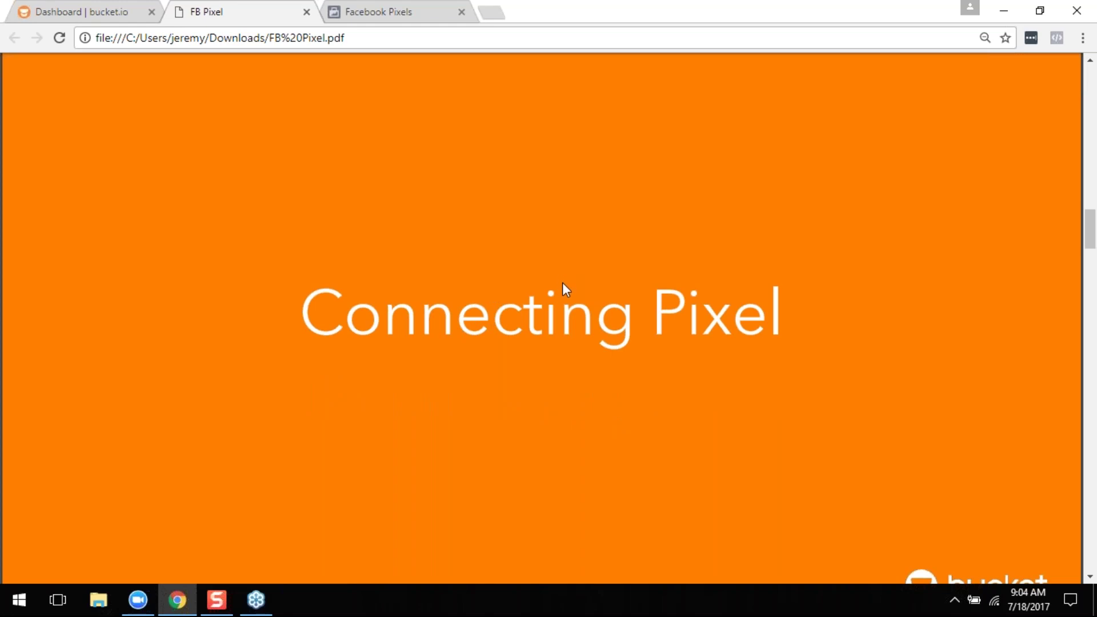
- Scroll past the Demo slide and bring up the bucket.io login page with the account credentials filled in
{"action": "scroll", "coordinate": [562, 286], "scroll_direction": "down", "scroll_amount": 10}
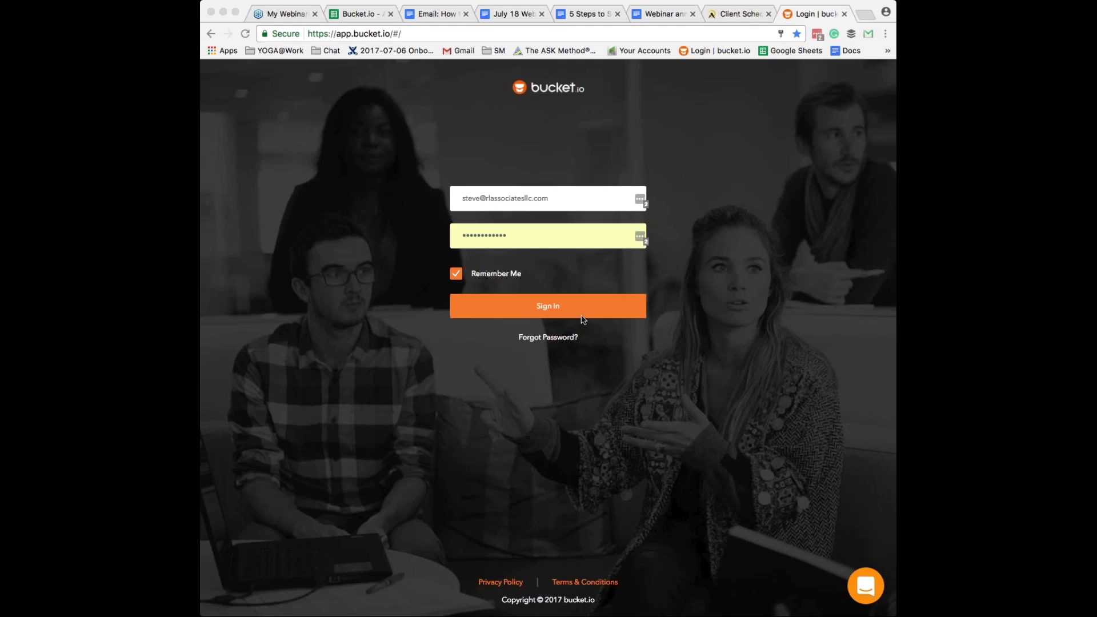
- Sign in to bucket.io and, once the Dashboard loads, add a blank browser tab
{"action": "left_click", "coordinate": [559, 306]}
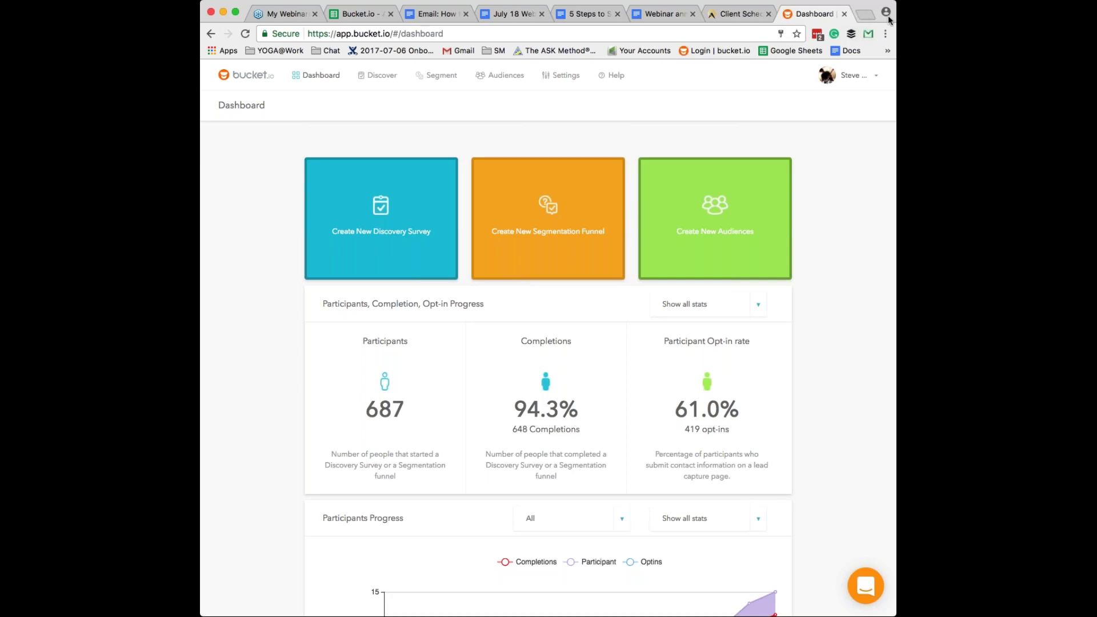
{"action": "left_click", "coordinate": [866, 16]}
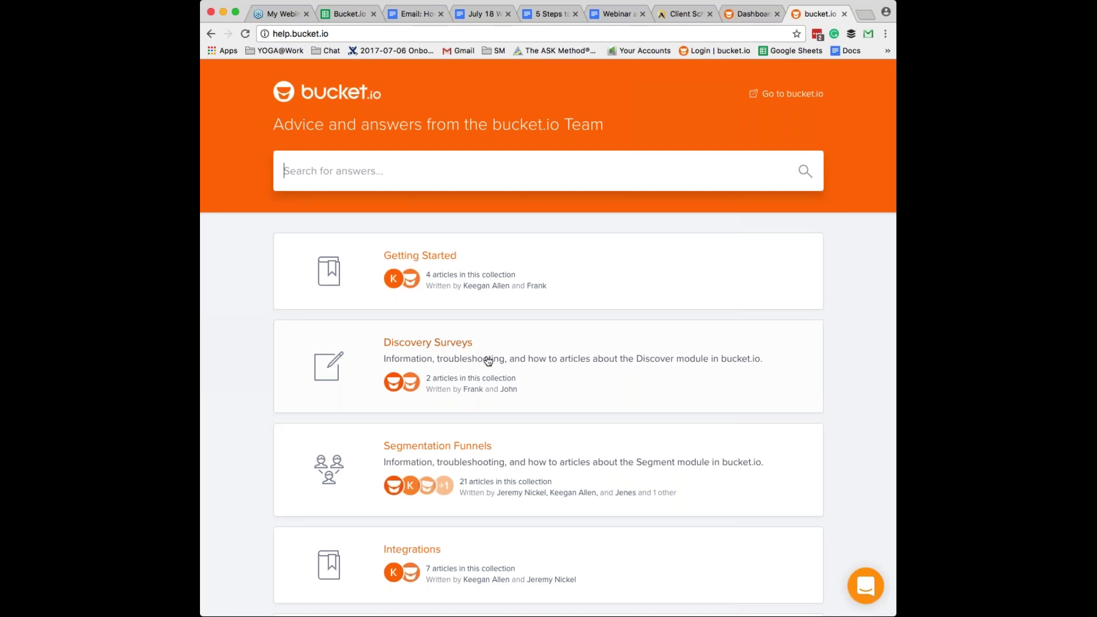
- Read the Help Center's Integrations article on Facebook Pixel, then return to the Dashboard tab
{"action": "scroll", "coordinate": [488, 360], "scroll_direction": "down", "scroll_amount": 1}
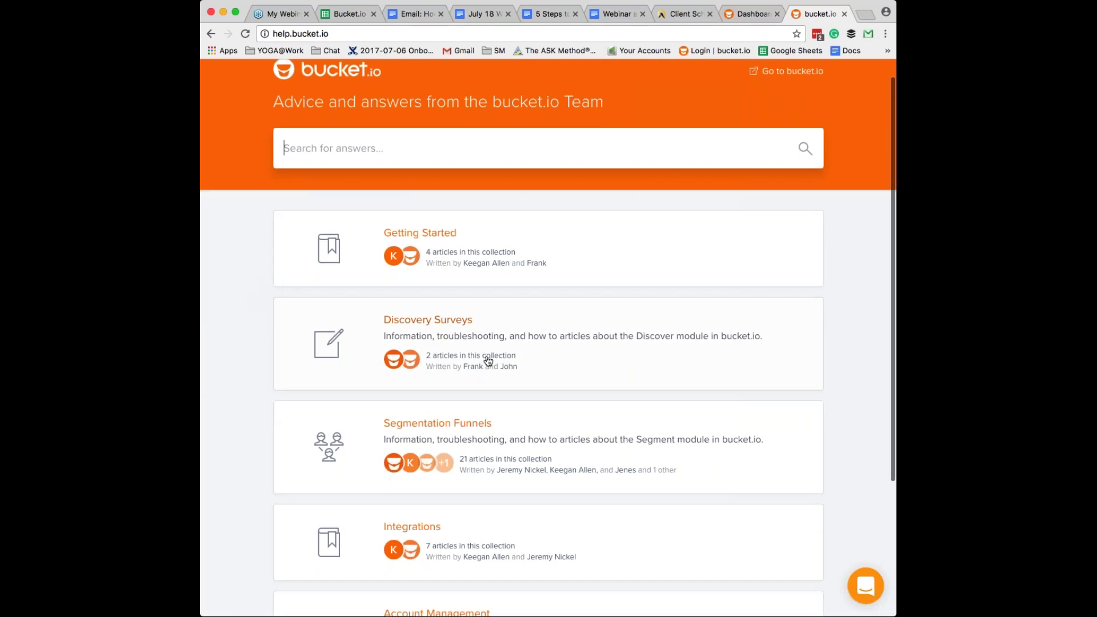
{"action": "scroll", "coordinate": [489, 360], "scroll_direction": "down", "scroll_amount": 3}
{"action": "left_click", "coordinate": [409, 449]}
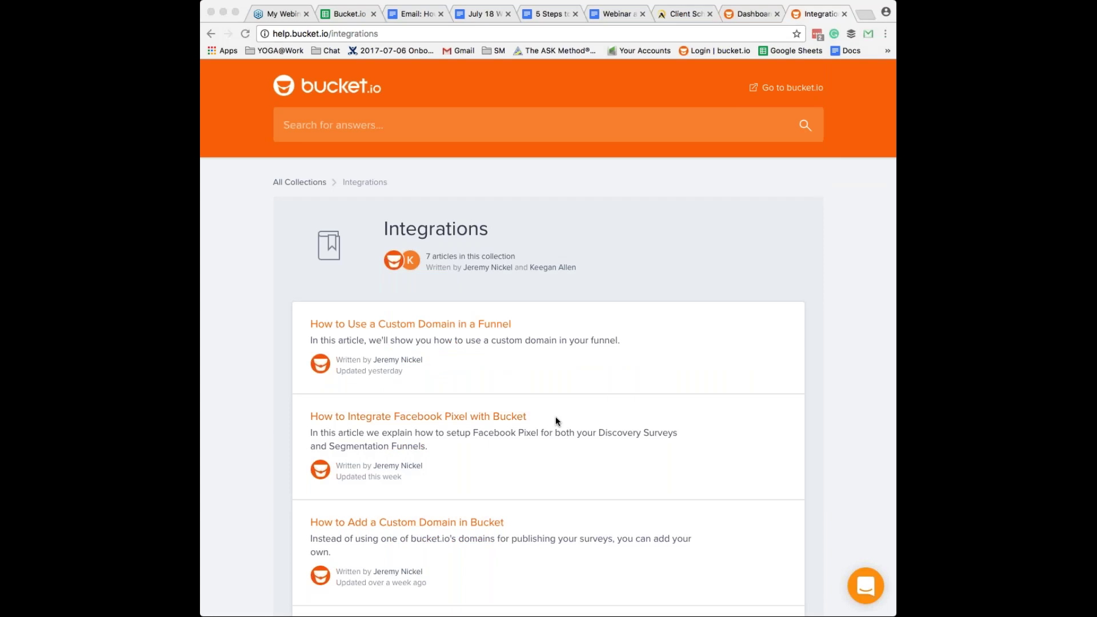
{"action": "left_click", "coordinate": [469, 416]}
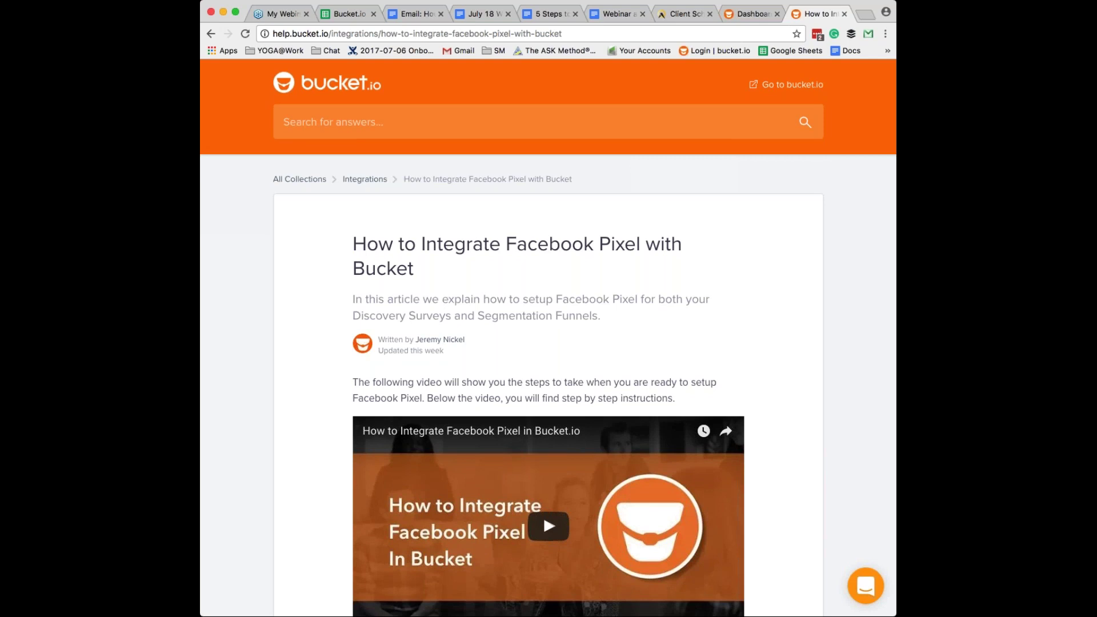
{"action": "scroll", "coordinate": [548, 343], "scroll_direction": "down", "scroll_amount": 2}
{"action": "scroll", "coordinate": [549, 343], "scroll_direction": "down", "scroll_amount": 1}
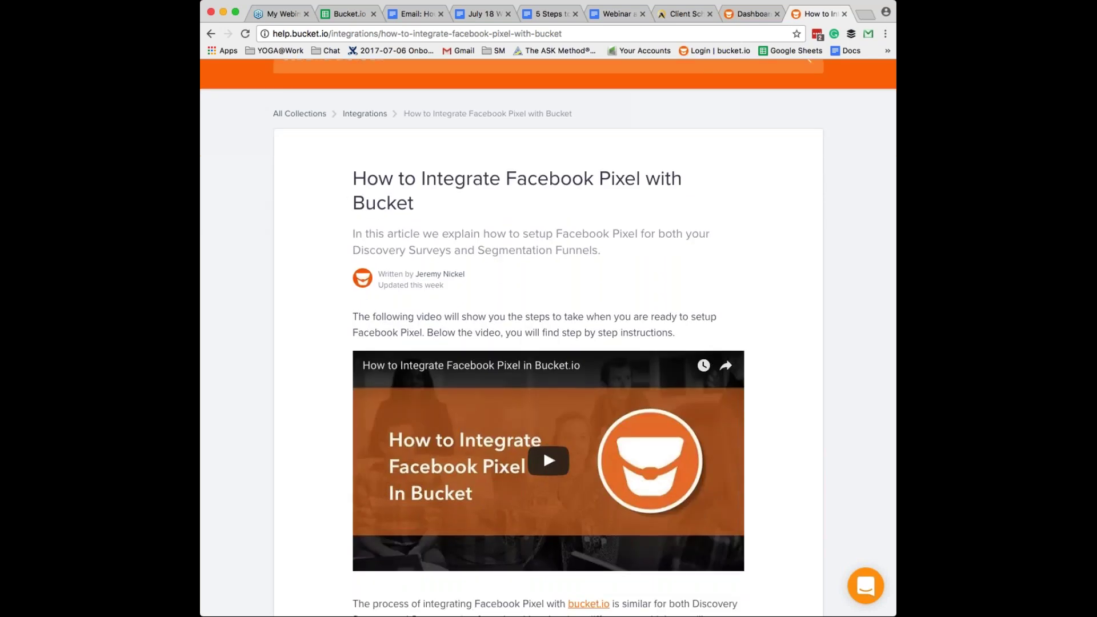
{"action": "scroll", "coordinate": [548, 337], "scroll_direction": "down", "scroll_amount": 10}
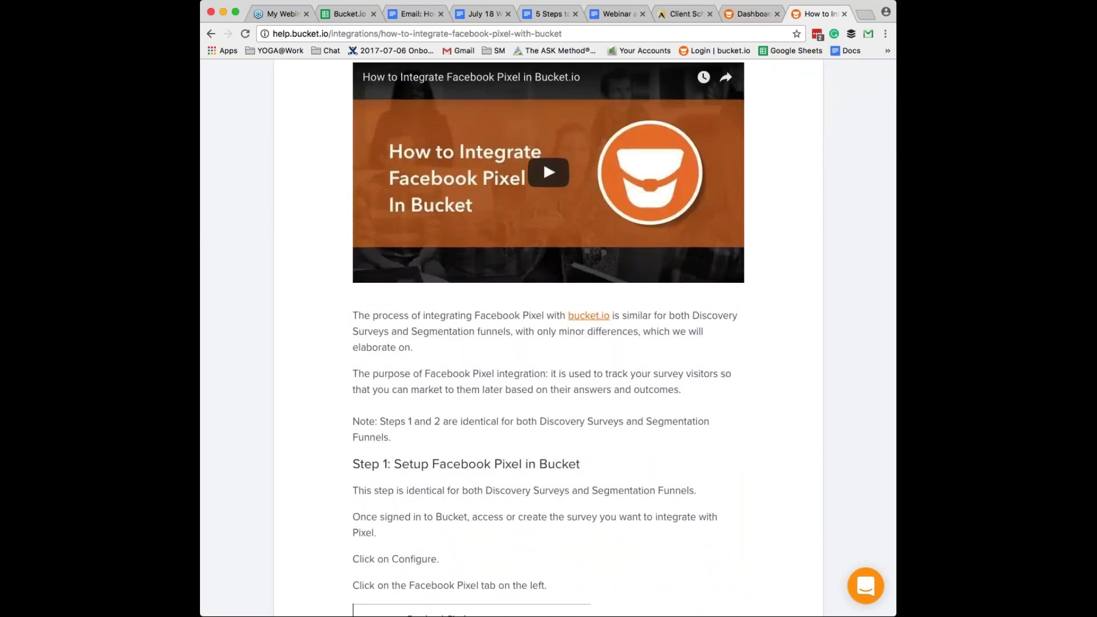
{"action": "scroll", "coordinate": [548, 337], "scroll_direction": "down", "scroll_amount": 7}
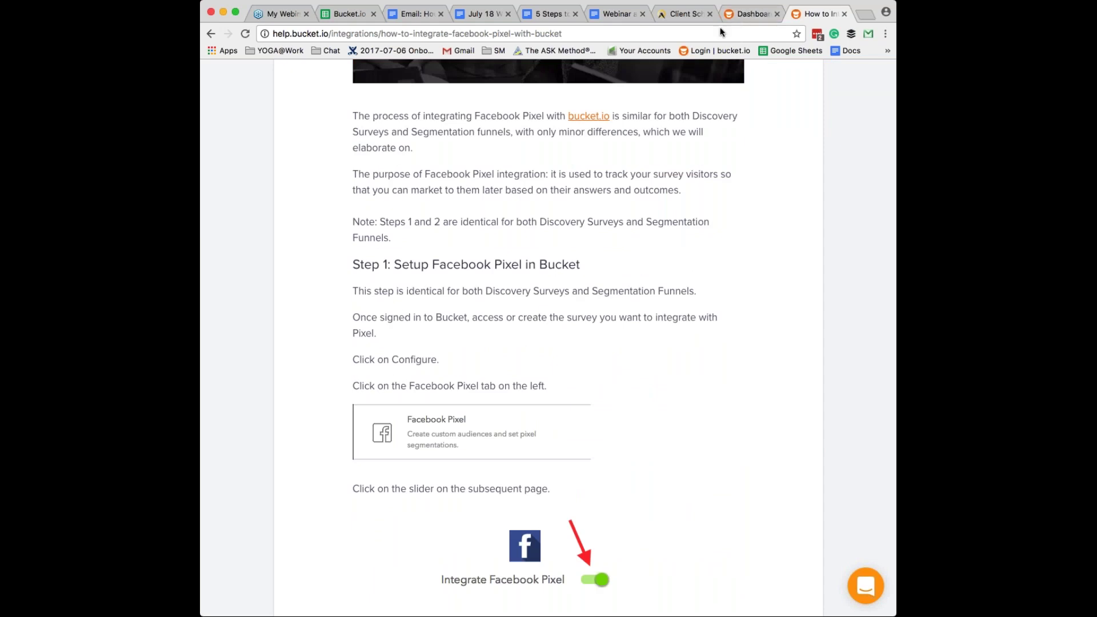
{"action": "left_click", "coordinate": [739, 14]}
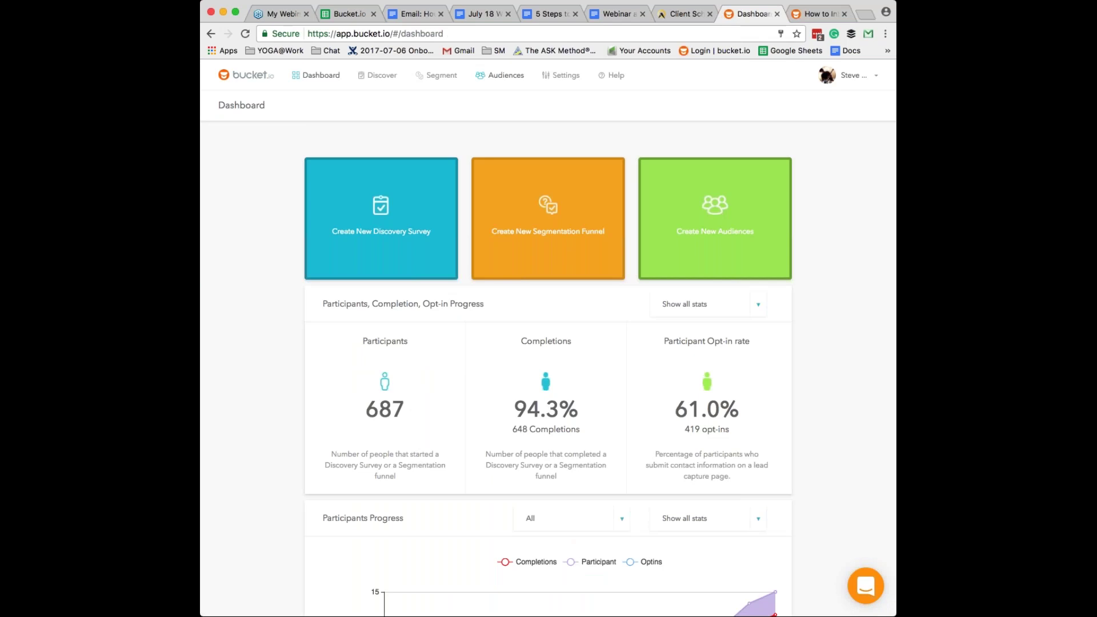
- Open the 'Copy of Invitation Only ASK Method' funnel's Build page from the Segmentation Funnels list
{"action": "left_click", "coordinate": [442, 75]}
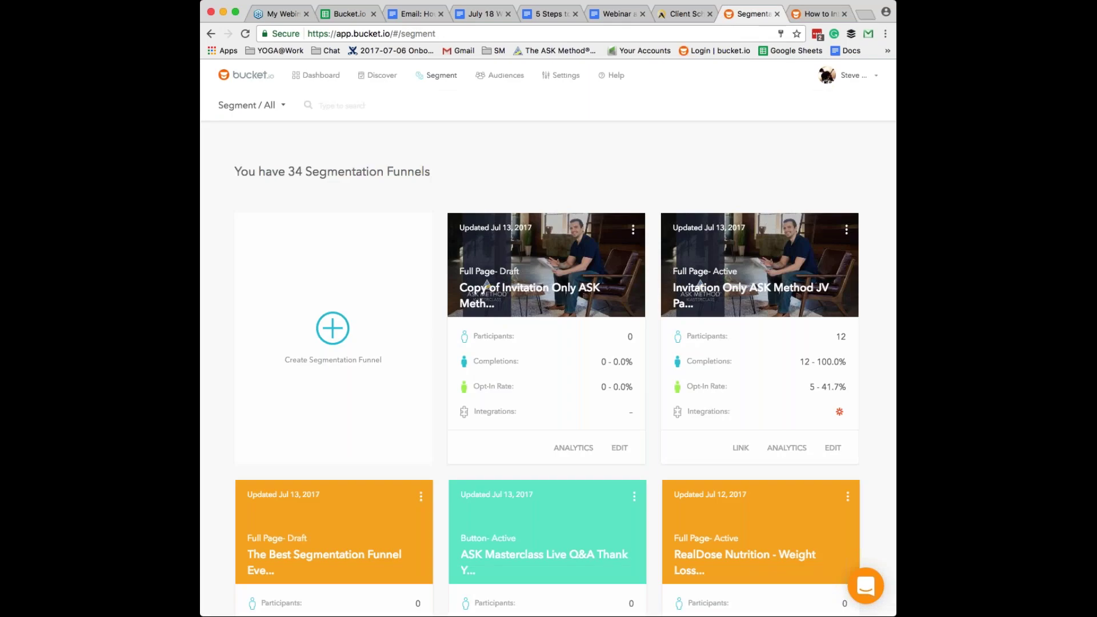
{"action": "left_click", "coordinate": [619, 448]}
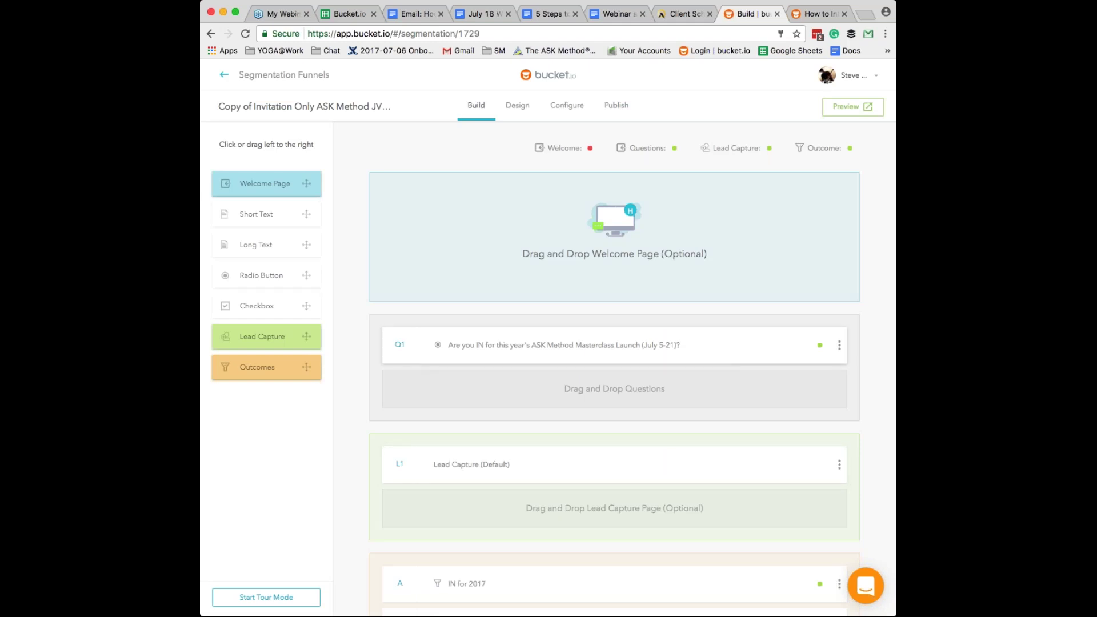
- Turn on Integrate Facebook Pixel in the funnel's Configure Facebook panel and select the pixel code field
{"action": "left_click", "coordinate": [566, 106]}
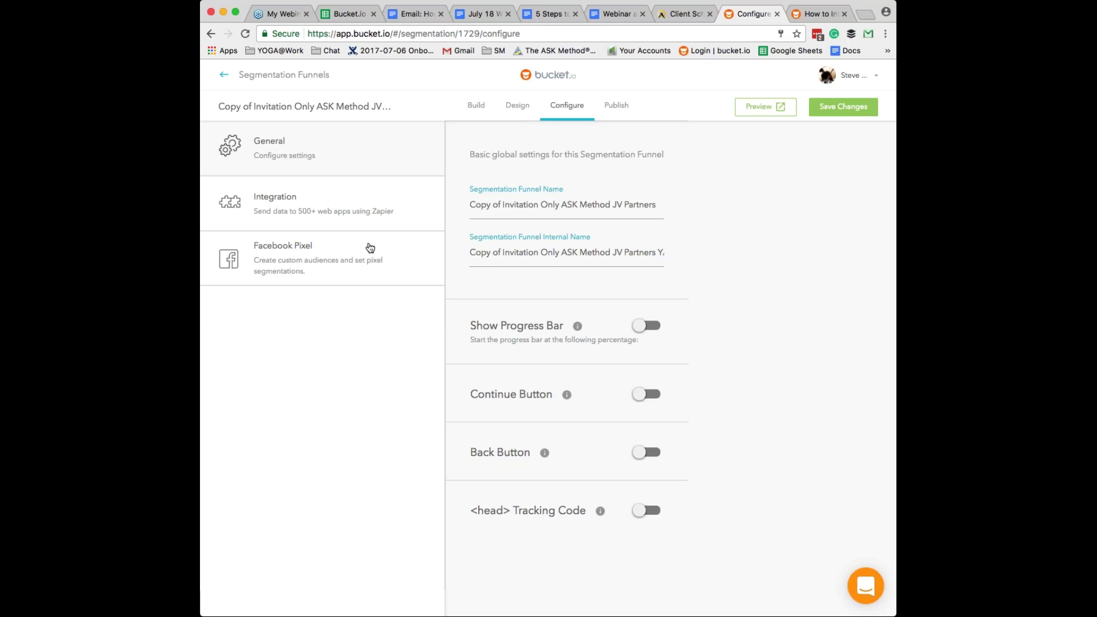
{"action": "left_click", "coordinate": [323, 253]}
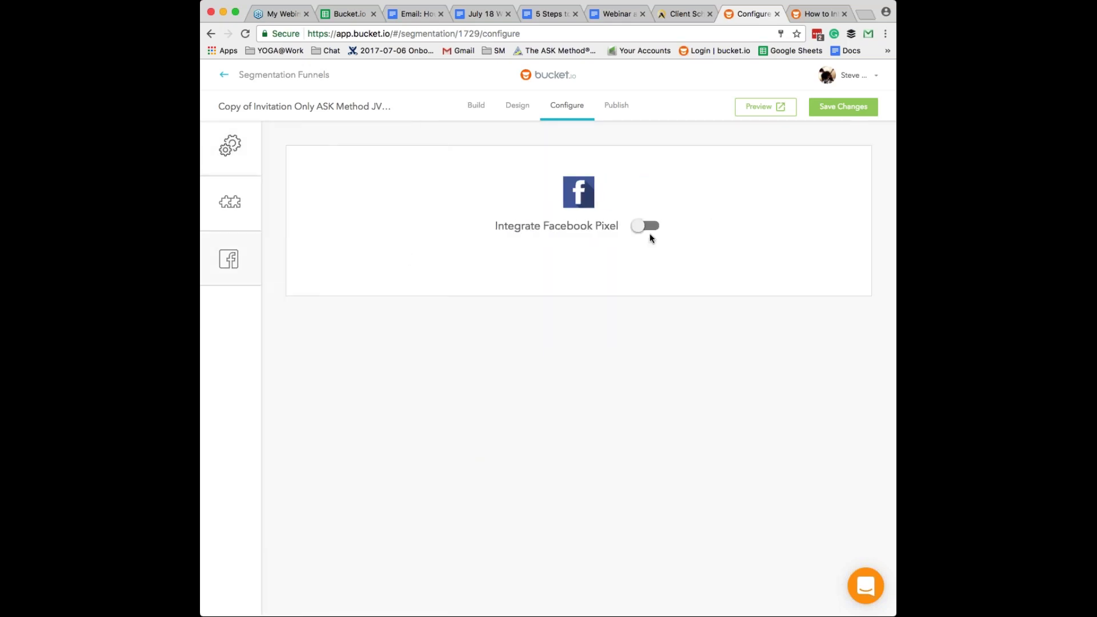
{"action": "left_click", "coordinate": [649, 229]}
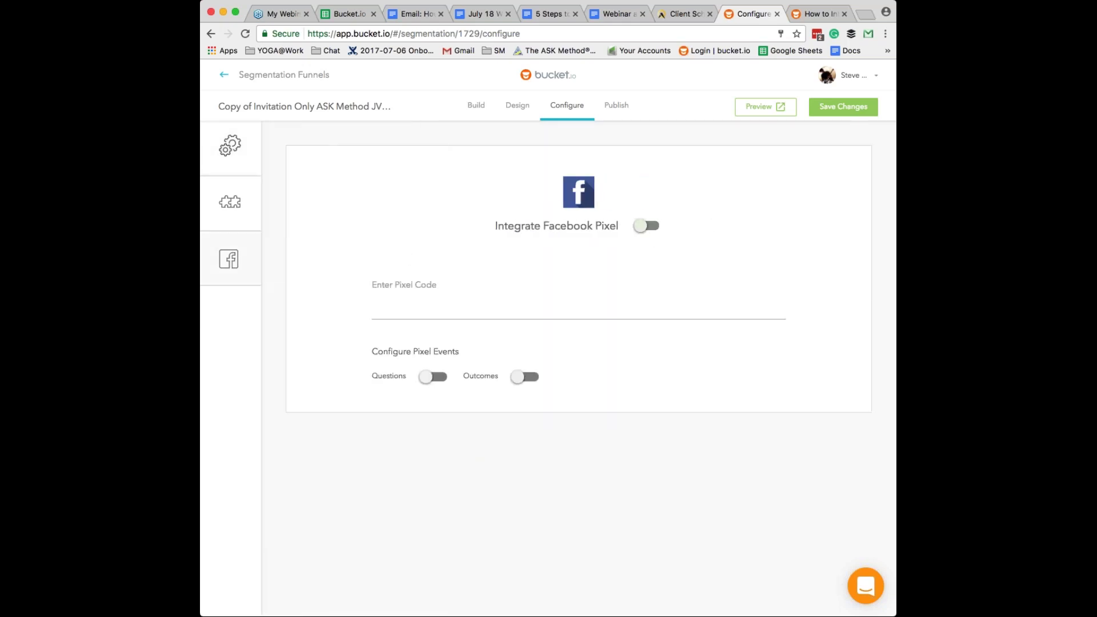
{"action": "left_click", "coordinate": [400, 311]}
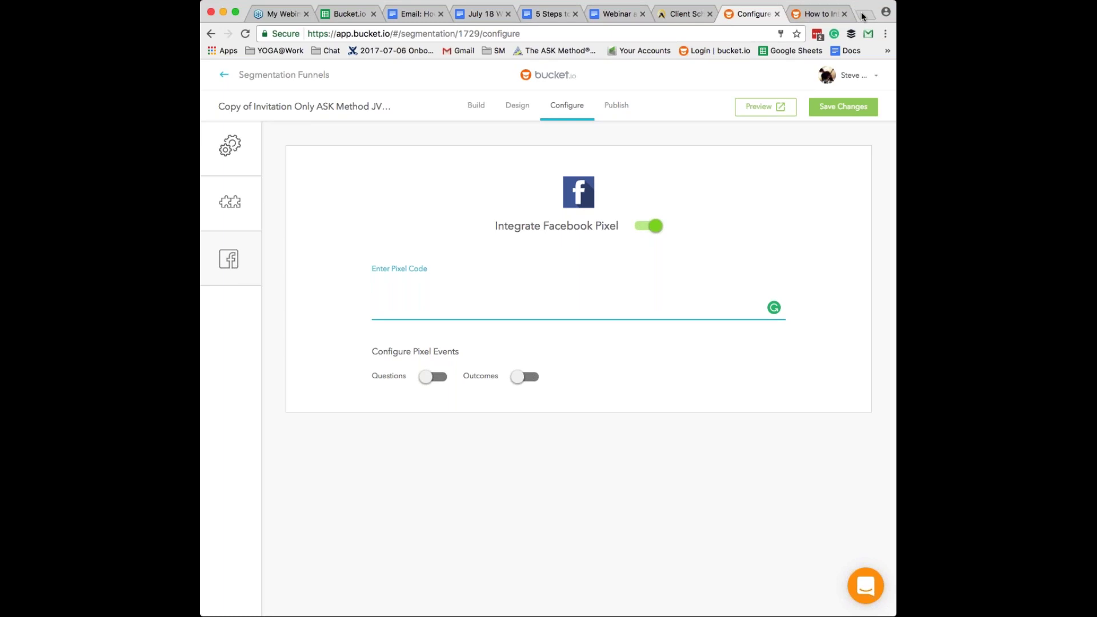
- Search Google for 'facebook pixel' in a new tab and open the Facebook for Business pixel page
{"action": "left_click", "coordinate": [861, 12]}
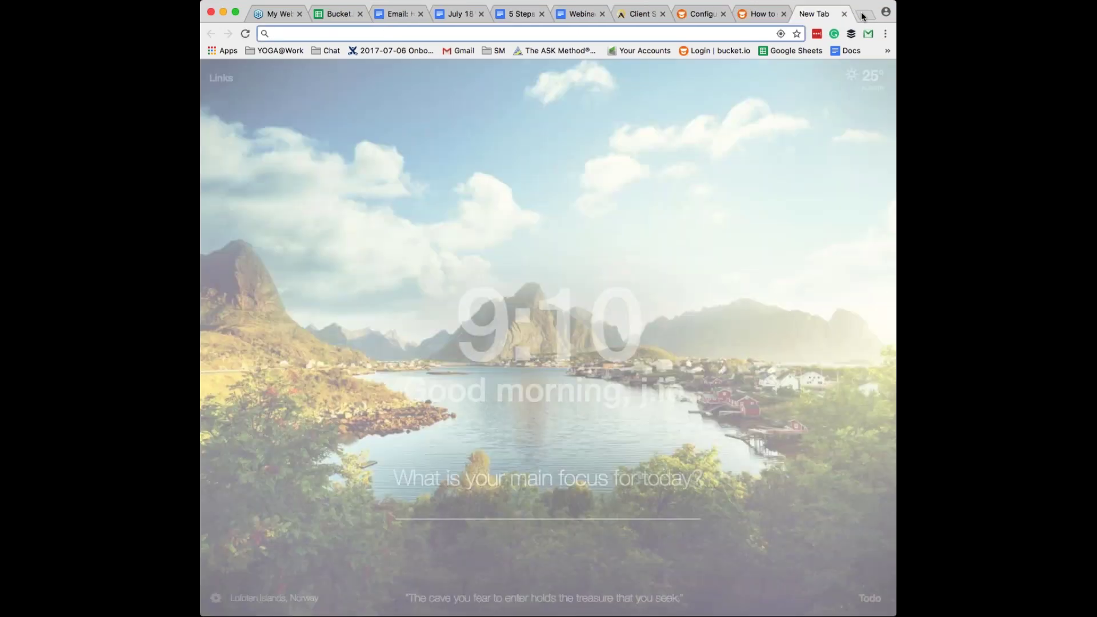
{"action": "type", "text": "facebook pixel"}
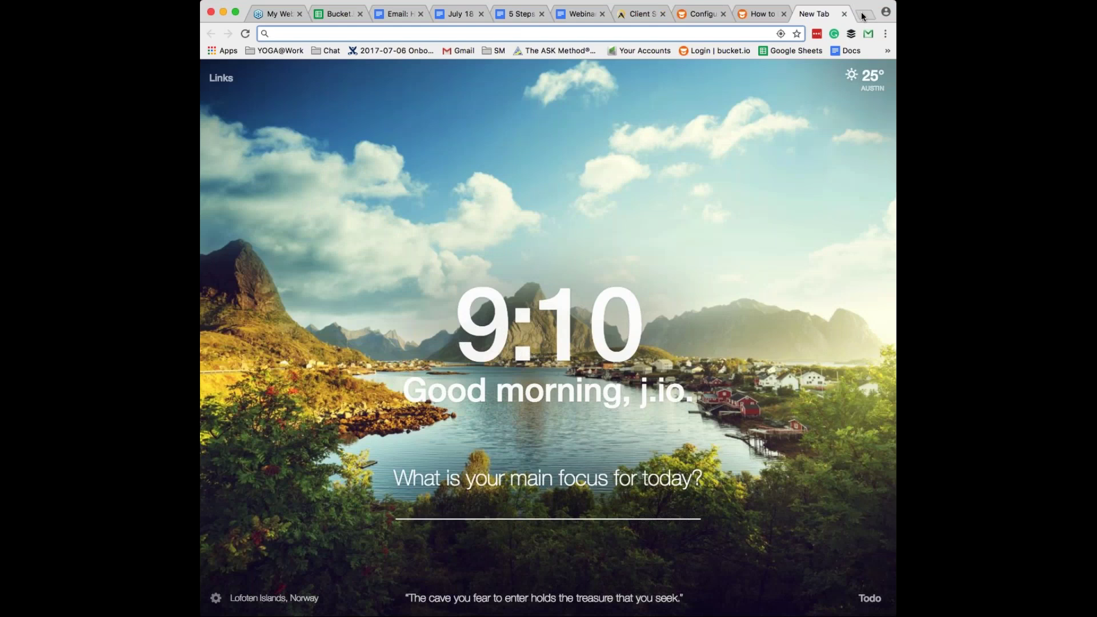
{"action": "key", "text": "Return"}
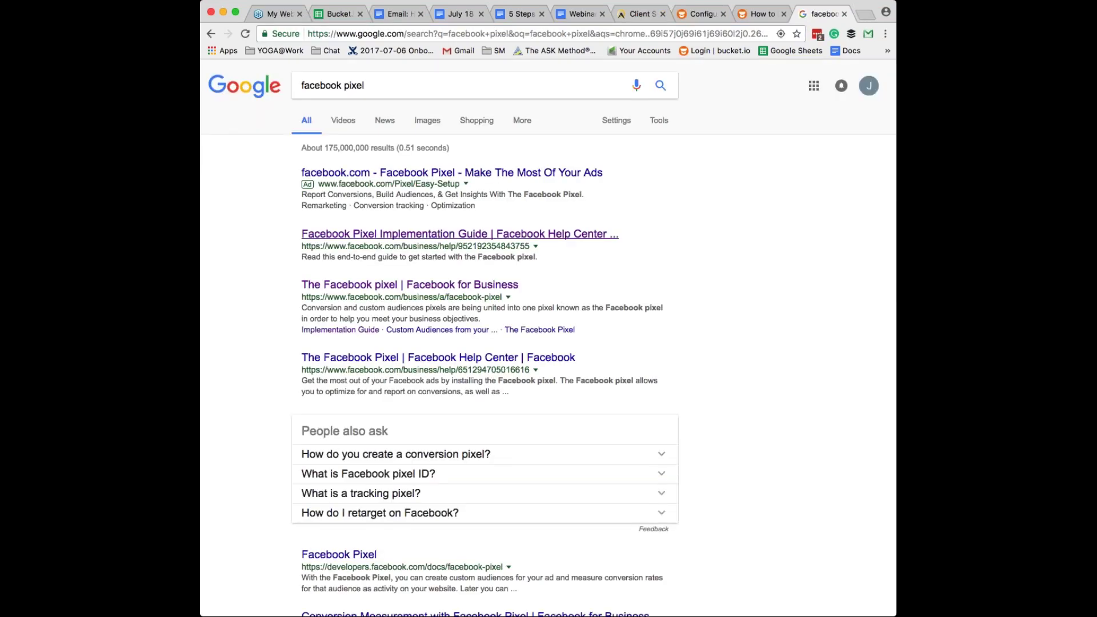
{"action": "left_click", "coordinate": [410, 285]}
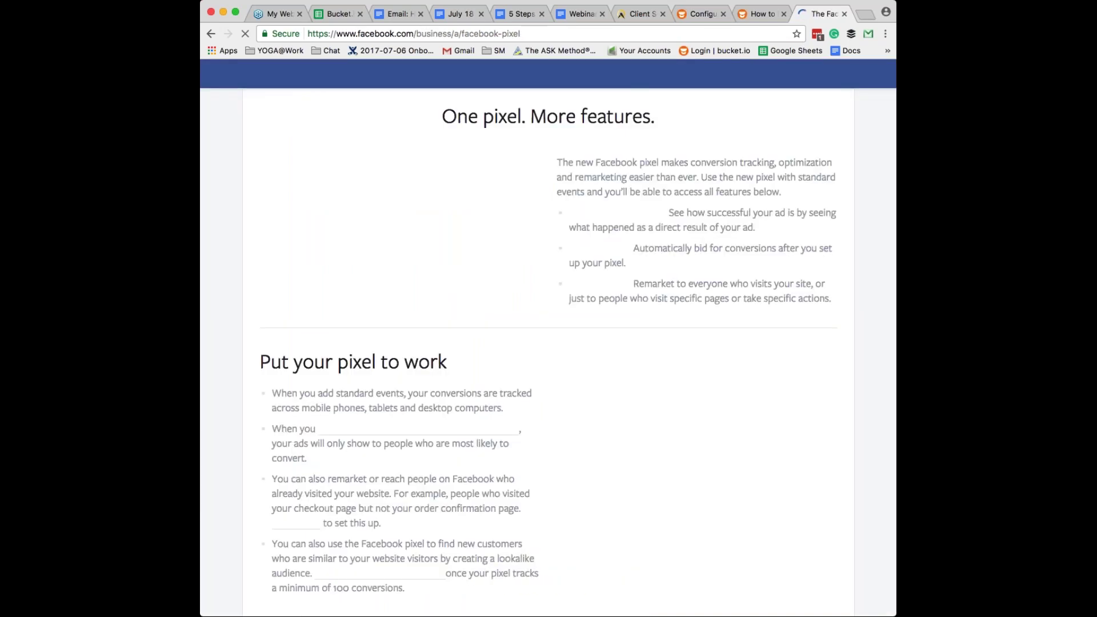
- Follow the pixel creation guide through to Ads Manager's Set Up Your Facebook Pixel page
{"action": "scroll", "coordinate": [548, 343], "scroll_direction": "down", "scroll_amount": 3}
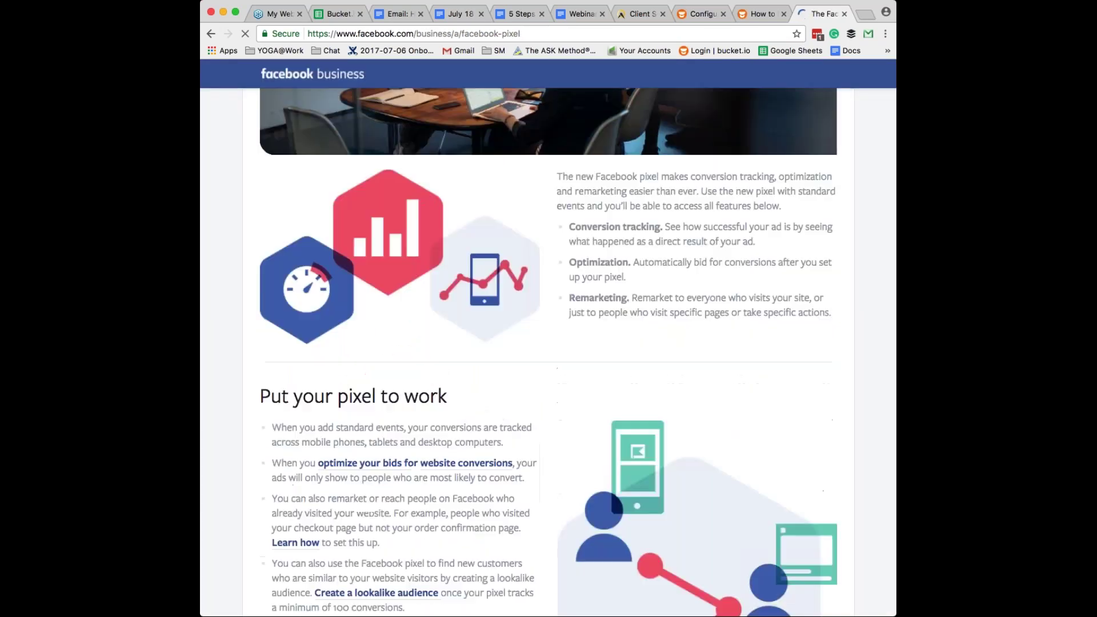
{"action": "scroll", "coordinate": [548, 343], "scroll_direction": "down", "scroll_amount": 7}
{"action": "scroll", "coordinate": [400, 514], "scroll_direction": "down", "scroll_amount": 7}
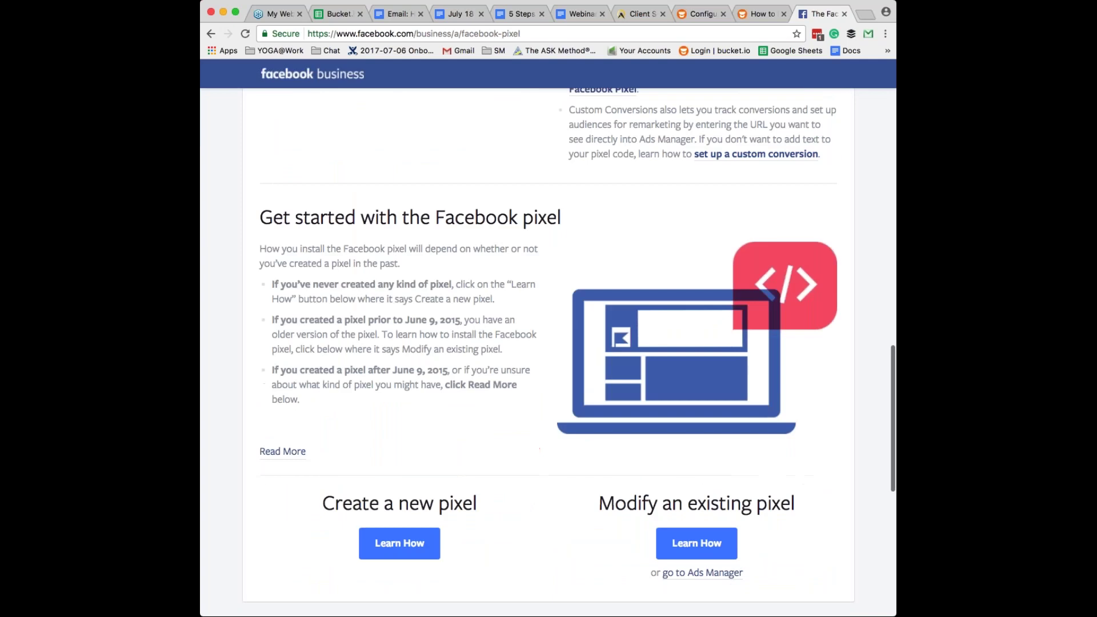
{"action": "left_click", "coordinate": [401, 541]}
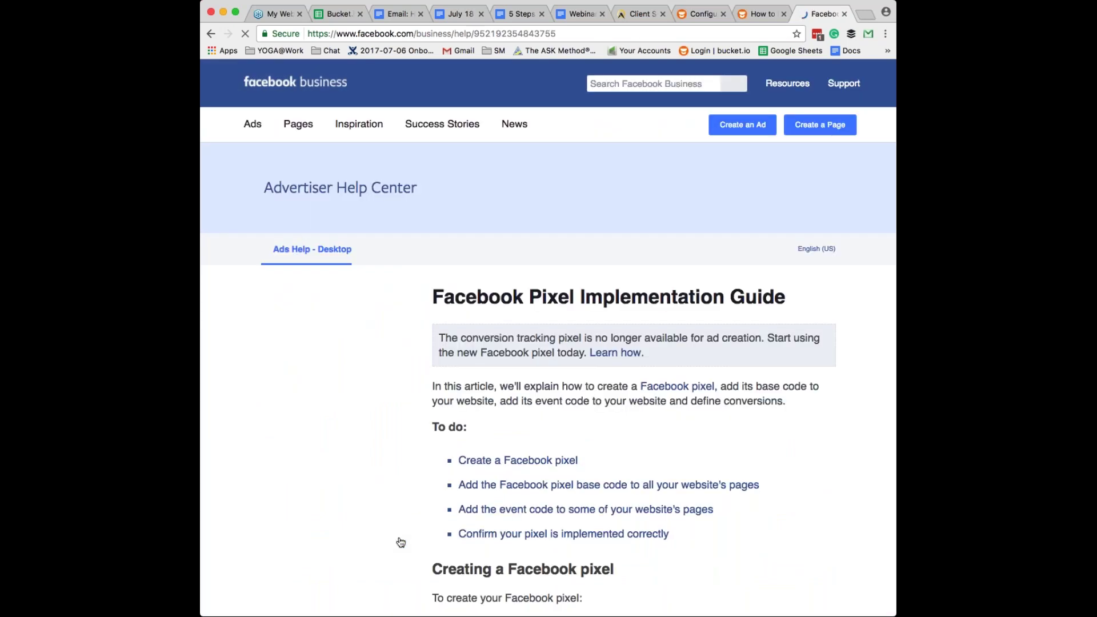
{"action": "scroll", "coordinate": [401, 541], "scroll_direction": "down", "scroll_amount": 2}
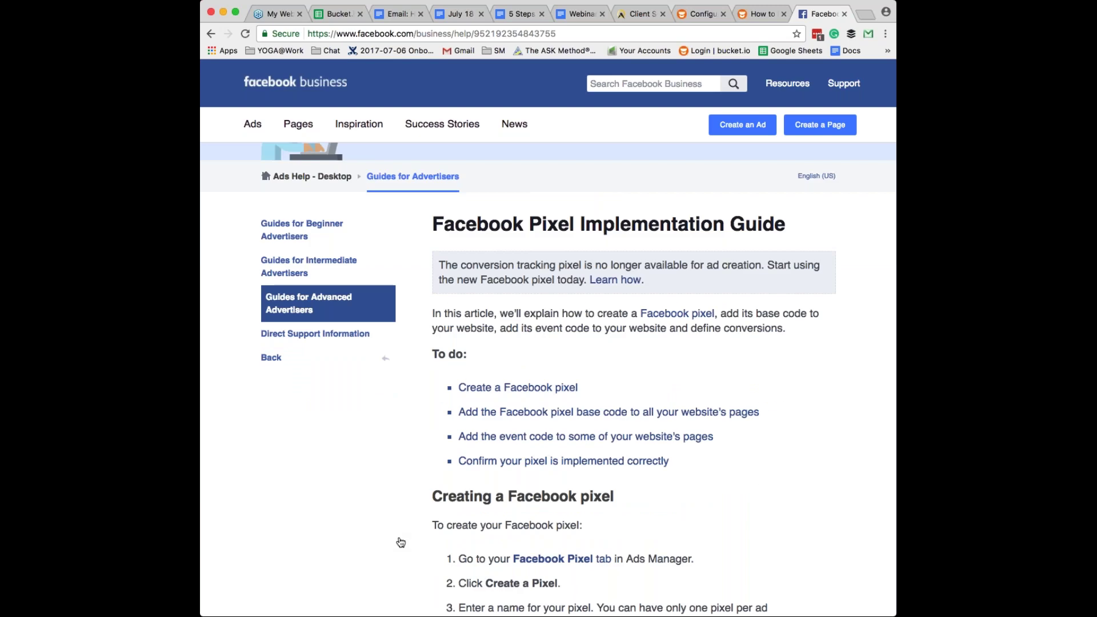
{"action": "scroll", "coordinate": [400, 542], "scroll_direction": "down", "scroll_amount": 5}
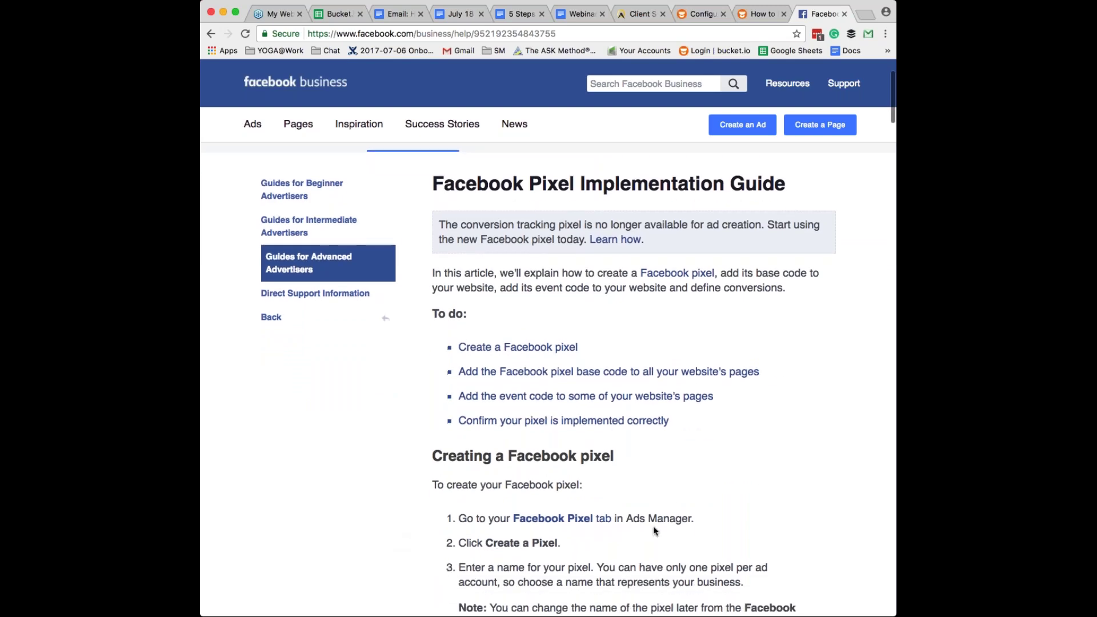
{"action": "left_click", "coordinate": [572, 331]}
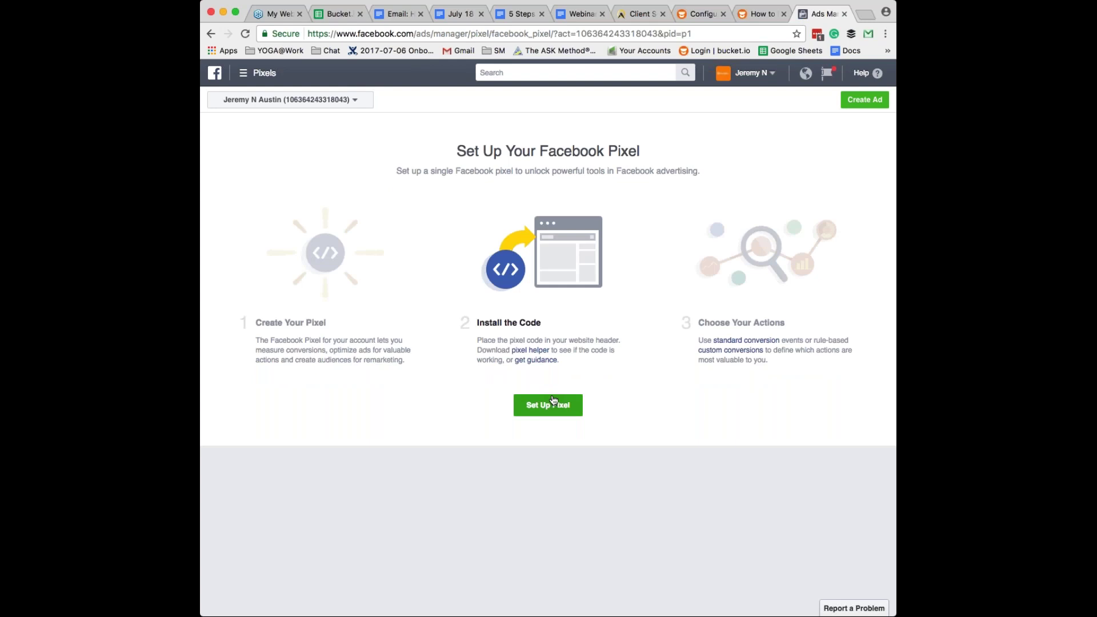
- Start pixel setup, choose Copy and Paste the Code, and copy the pixel base code
{"action": "left_click", "coordinate": [553, 401]}
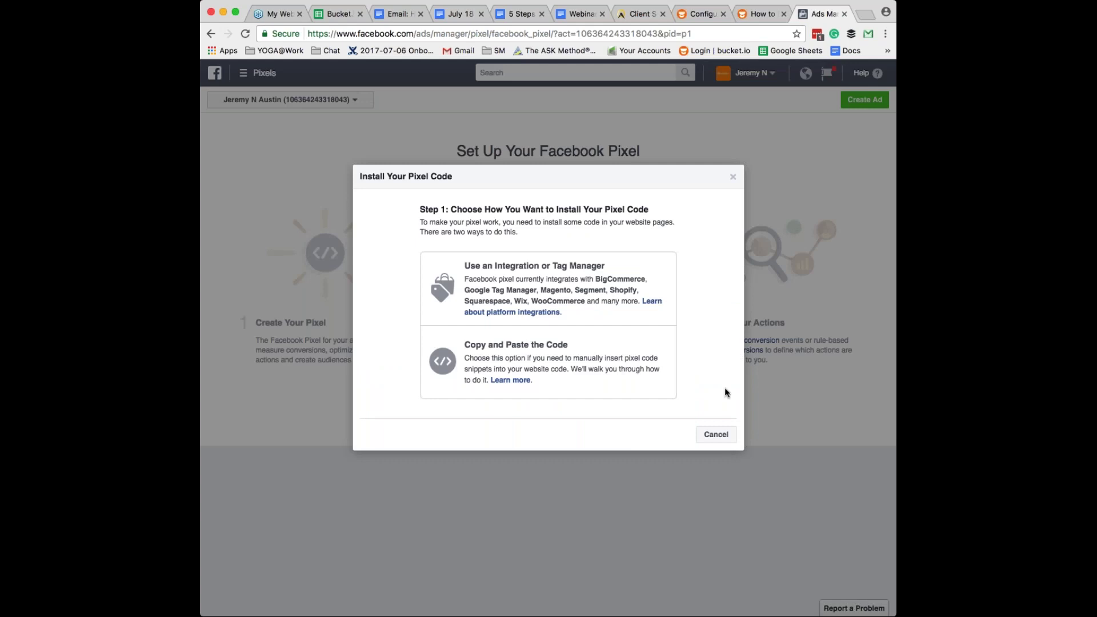
{"action": "left_click", "coordinate": [501, 363]}
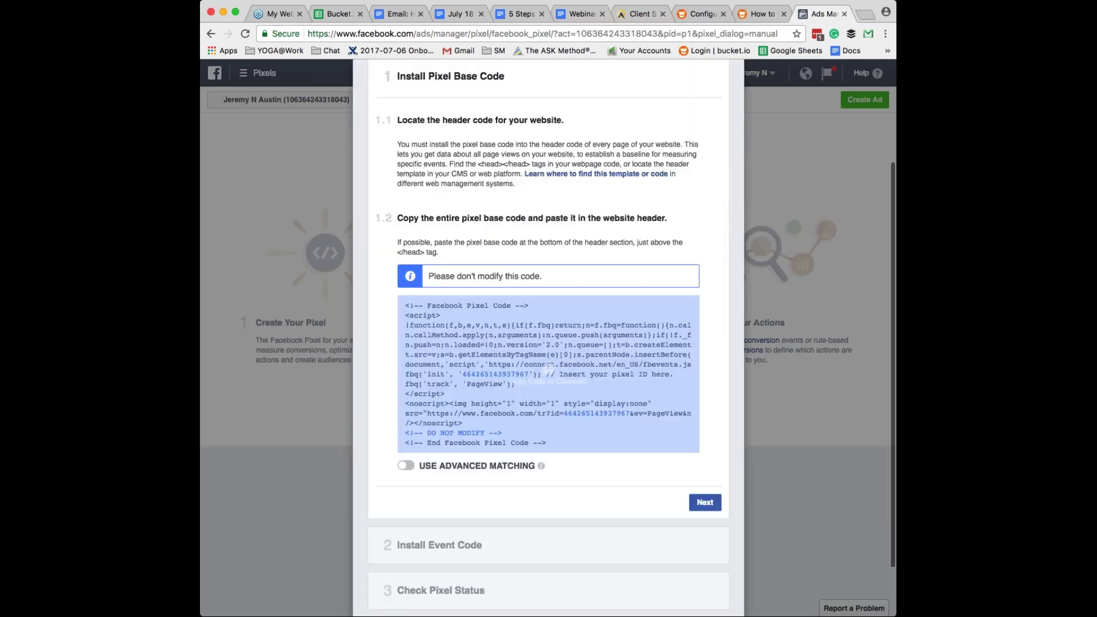
{"action": "mouse_move", "coordinate": [547, 370]}
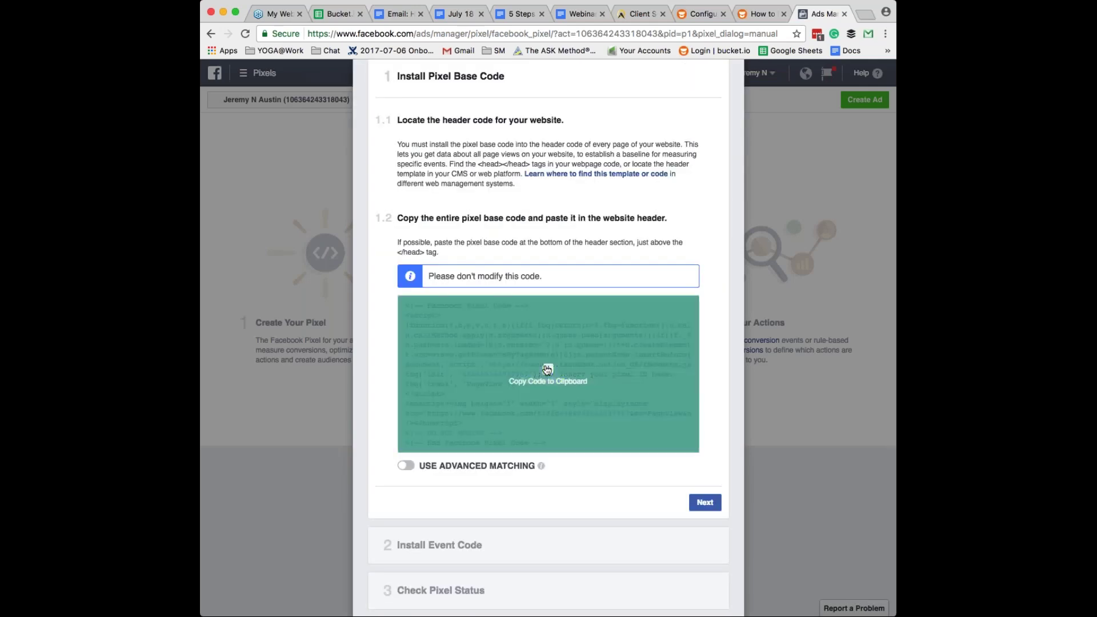
{"action": "left_click", "coordinate": [548, 370]}
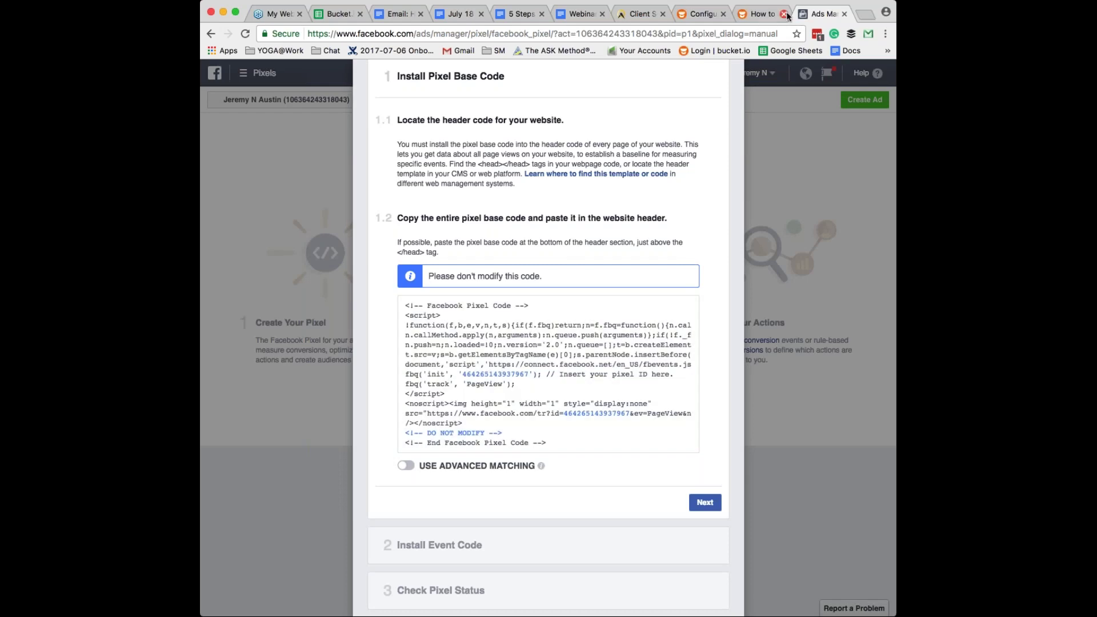
- Paste the pixel base code into bucket.io's Enter Pixel Code field and save the changes
{"action": "left_click", "coordinate": [701, 14]}
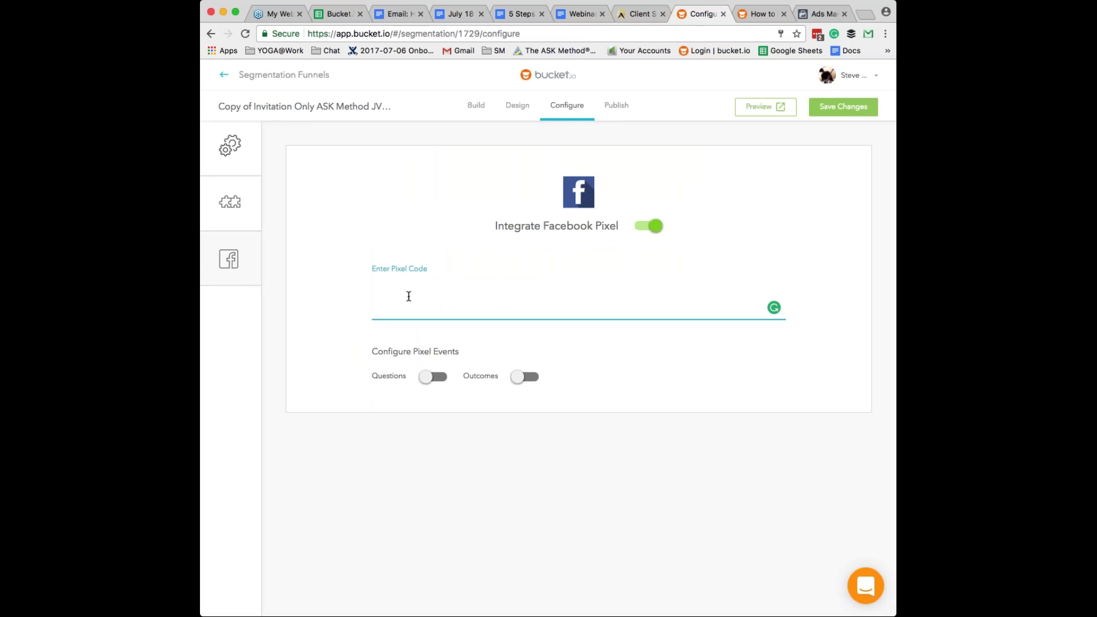
{"action": "key", "text": "super+v"}
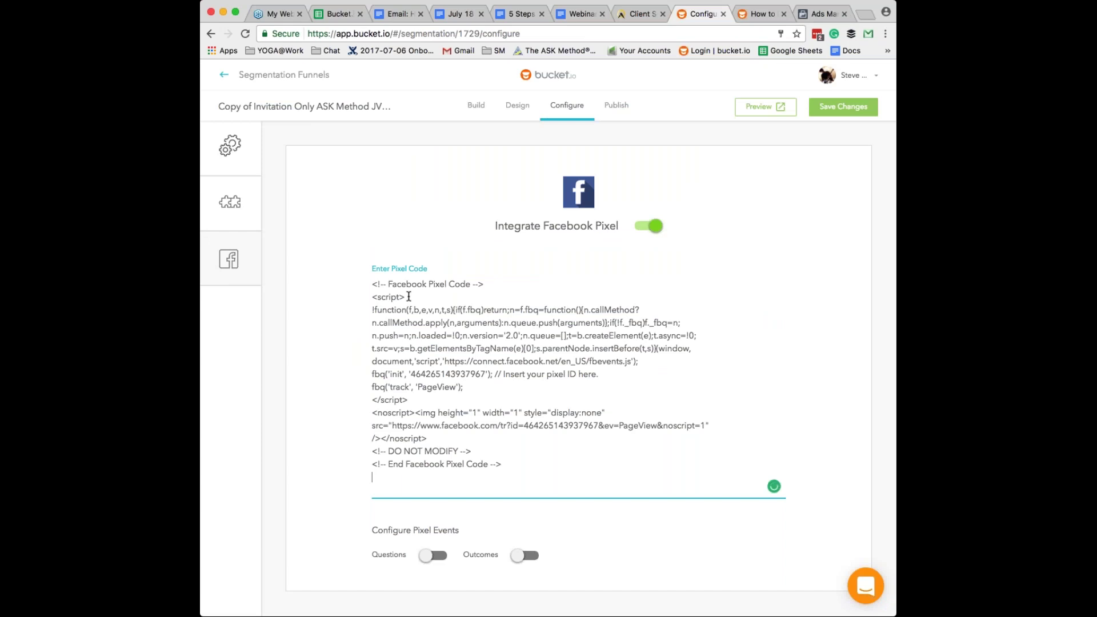
{"action": "scroll", "coordinate": [616, 555], "scroll_direction": "down", "scroll_amount": 1}
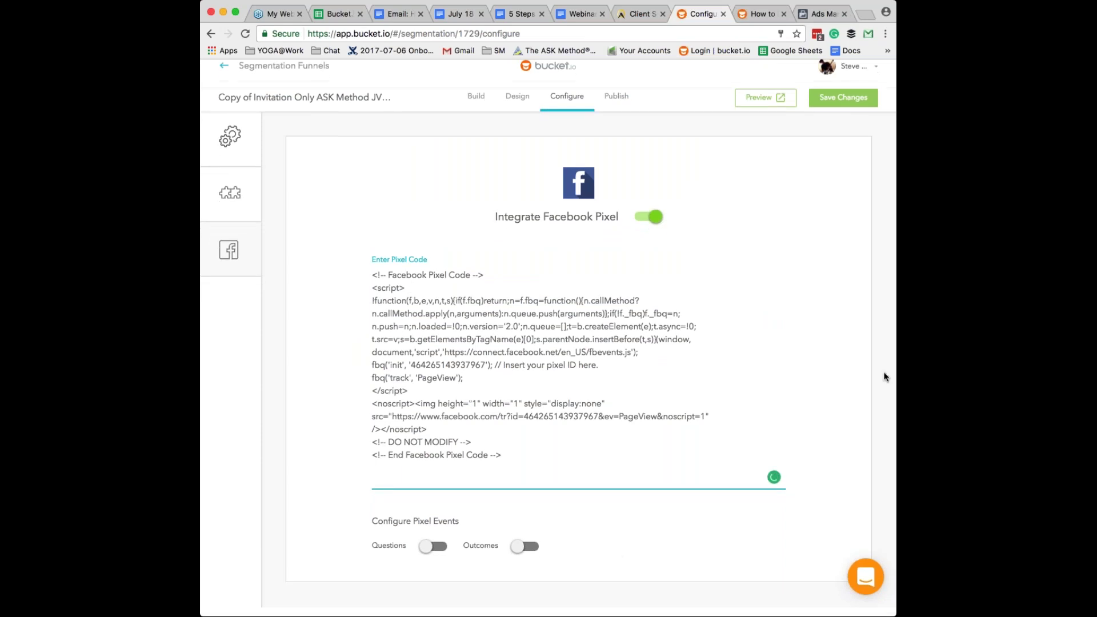
{"action": "left_click", "coordinate": [844, 107]}
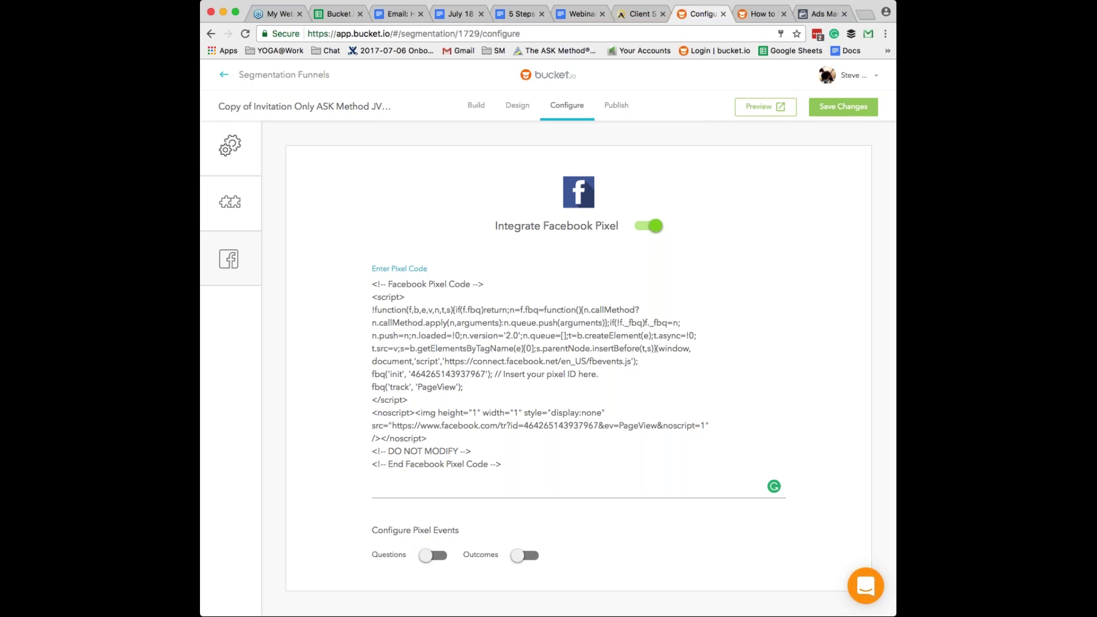
{"action": "left_click", "coordinate": [885, 158]}
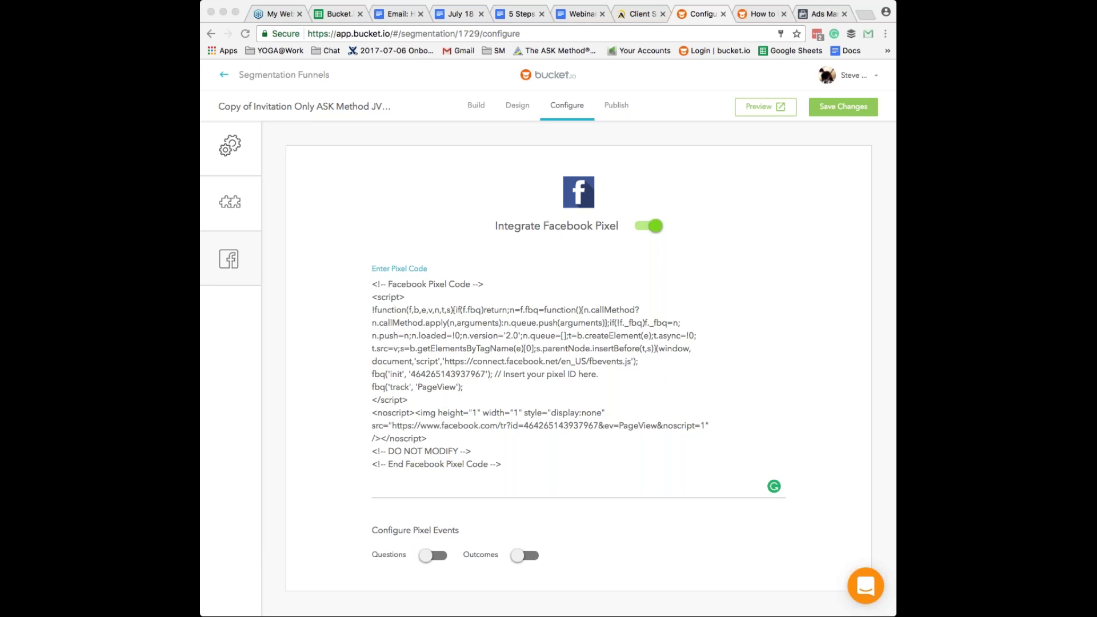
{"action": "scroll", "coordinate": [512, 436], "scroll_direction": "down", "scroll_amount": 1}
{"action": "scroll", "coordinate": [511, 436], "scroll_direction": "down", "scroll_amount": 2}
- Switch on pixel events for Outcomes under Configure Pixel Events
{"action": "left_click", "coordinate": [429, 557]}
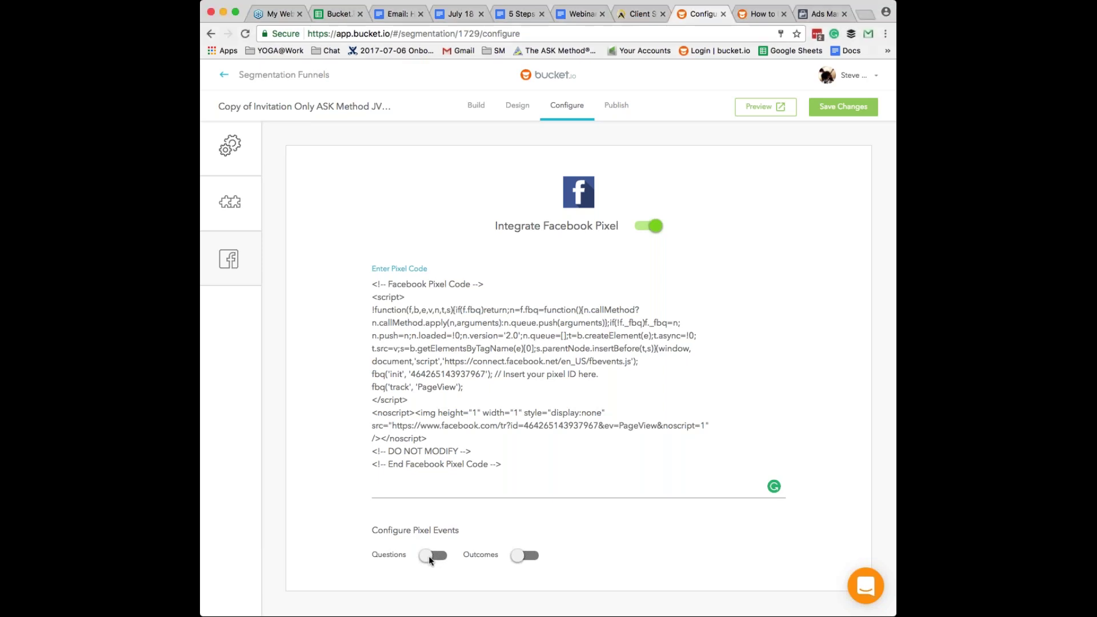
{"action": "scroll", "coordinate": [429, 558], "scroll_direction": "down", "scroll_amount": 1}
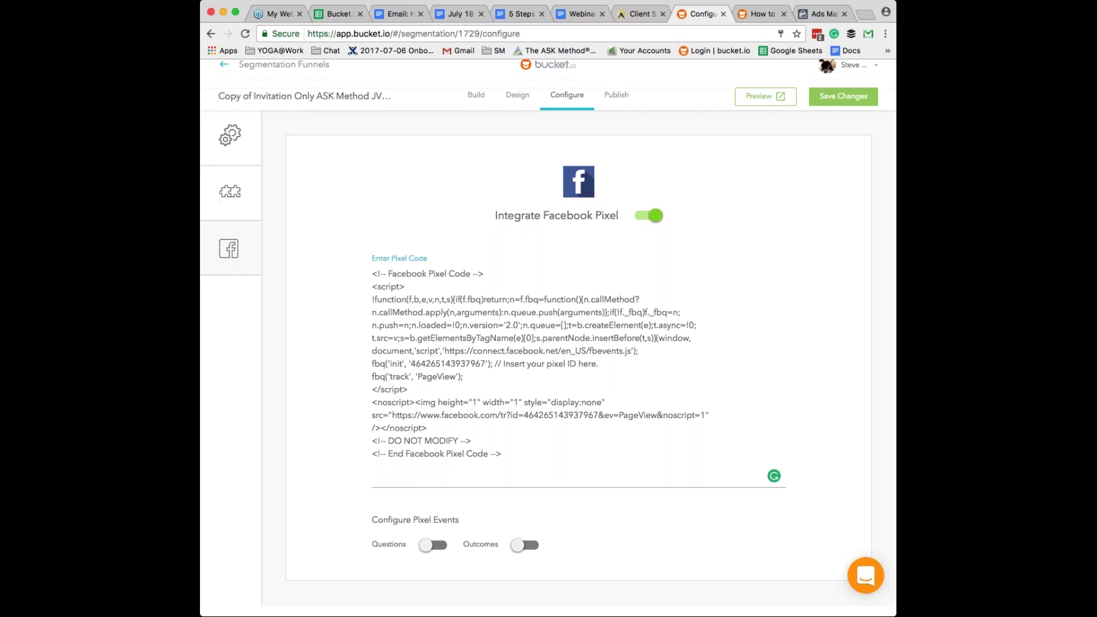
{"action": "left_click", "coordinate": [524, 553]}
{"action": "scroll", "coordinate": [522, 557], "scroll_direction": "down", "scroll_amount": 2}
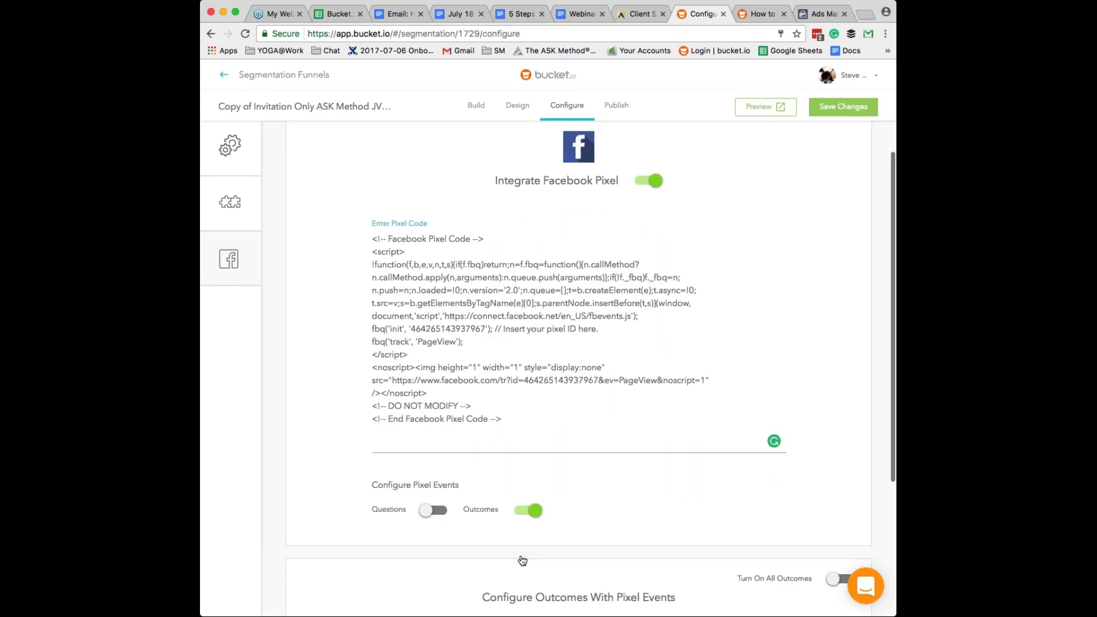
{"action": "scroll", "coordinate": [522, 560], "scroll_direction": "down", "scroll_amount": 5}
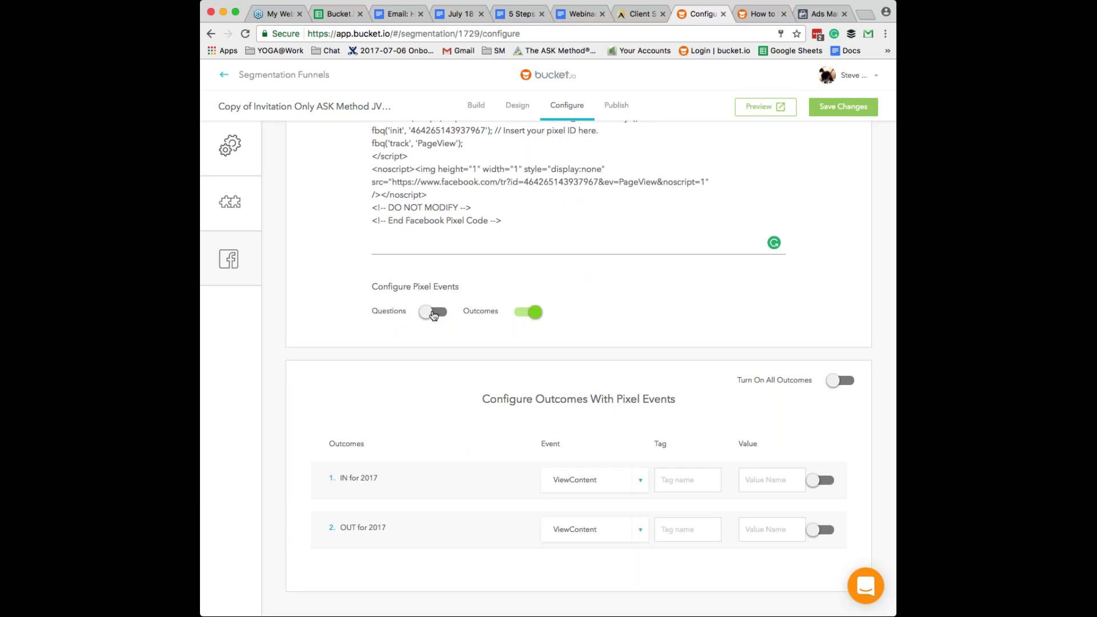
- Switch on pixel events for Questions and review the question and outcome tables
{"action": "left_click", "coordinate": [433, 312]}
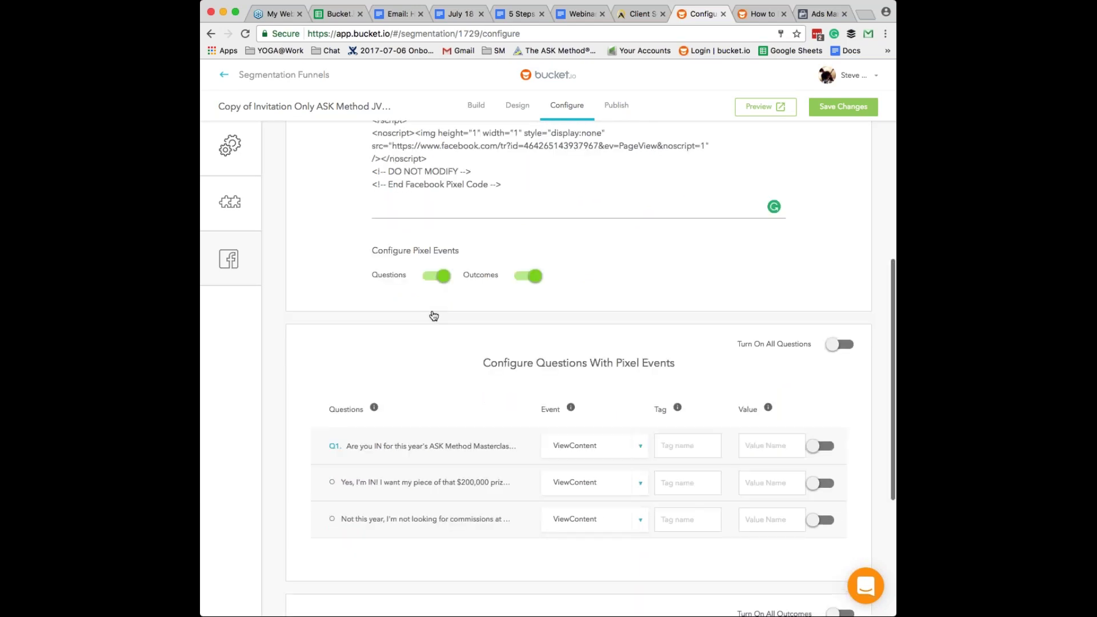
{"action": "scroll", "coordinate": [433, 316], "scroll_direction": "down", "scroll_amount": 5}
{"action": "scroll", "coordinate": [510, 246], "scroll_direction": "up", "scroll_amount": 4}
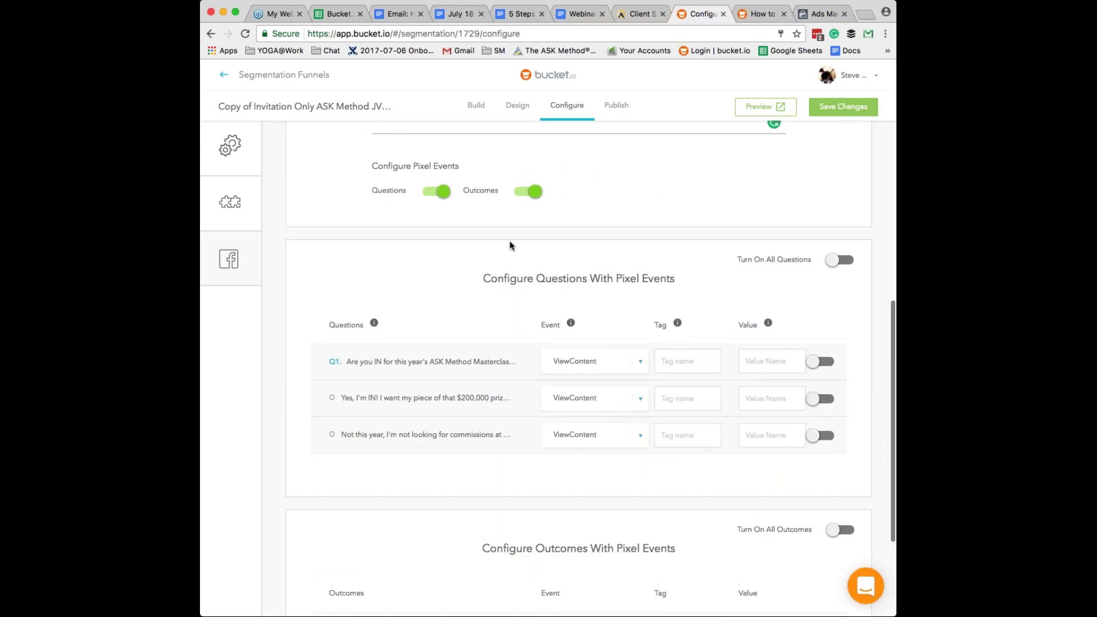
{"action": "scroll", "coordinate": [535, 196], "scroll_direction": "down", "scroll_amount": 1}
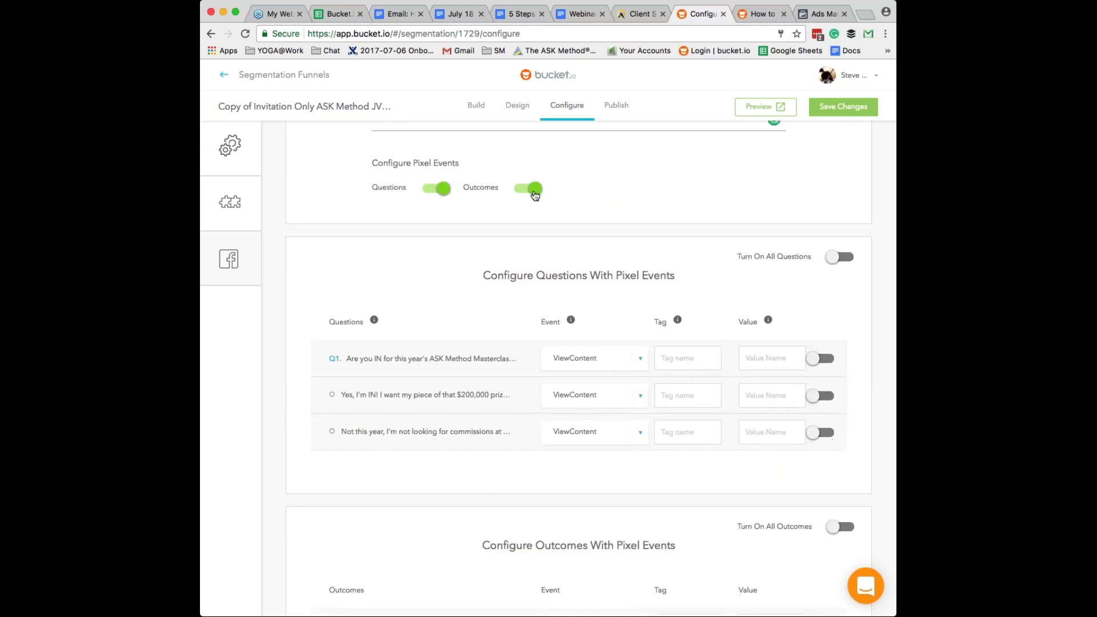
{"action": "scroll", "coordinate": [534, 194], "scroll_direction": "down", "scroll_amount": 4}
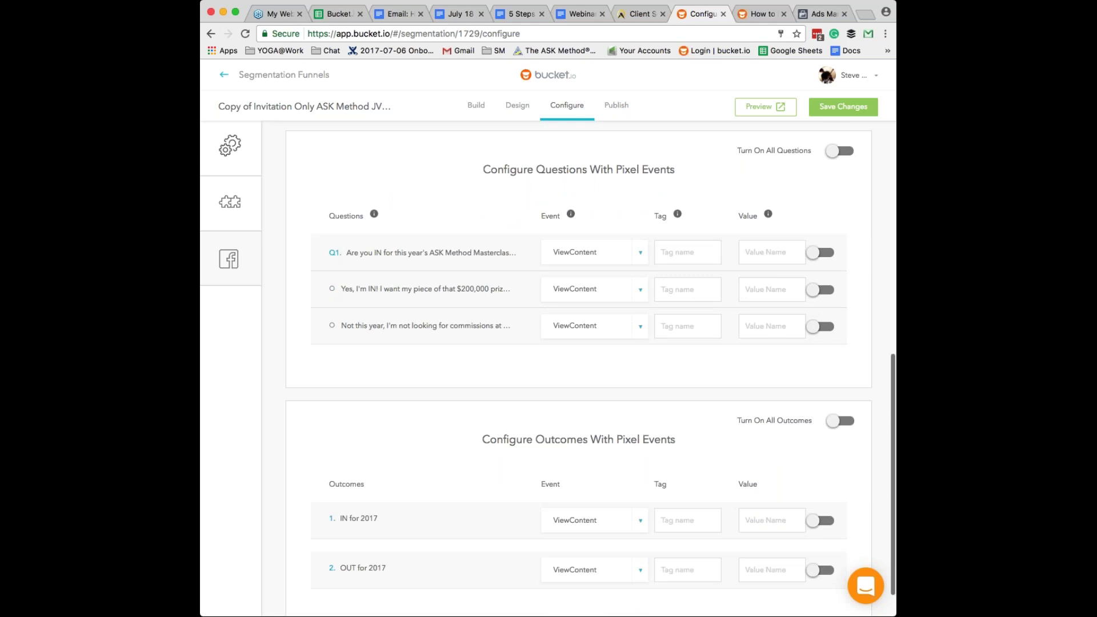
{"action": "scroll", "coordinate": [689, 413], "scroll_direction": "down", "scroll_amount": 2}
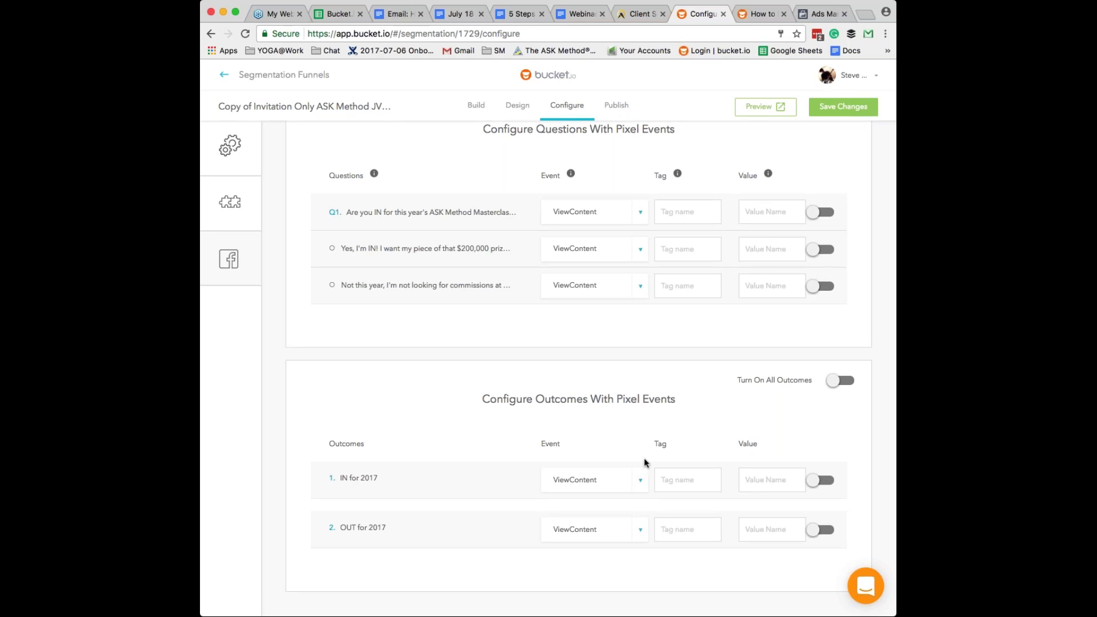
{"action": "scroll", "coordinate": [646, 463], "scroll_direction": "up", "scroll_amount": 2}
{"action": "scroll", "coordinate": [578, 372], "scroll_direction": "up", "scroll_amount": 5}
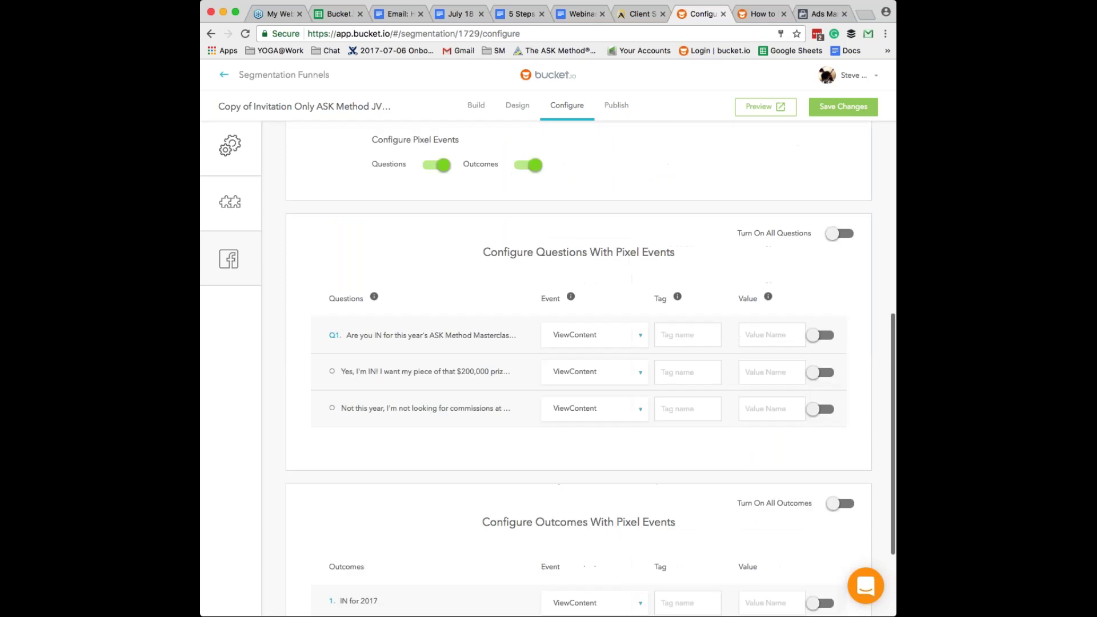
{"action": "scroll", "coordinate": [578, 366], "scroll_direction": "up", "scroll_amount": 1}
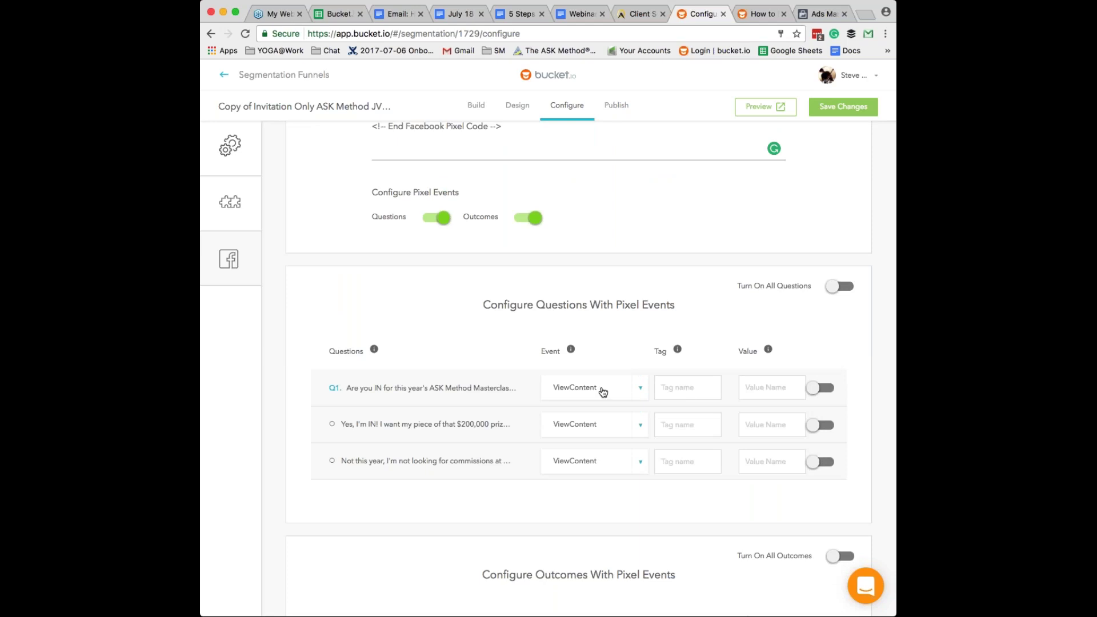
{"action": "scroll", "coordinate": [603, 391], "scroll_direction": "down", "scroll_amount": 1}
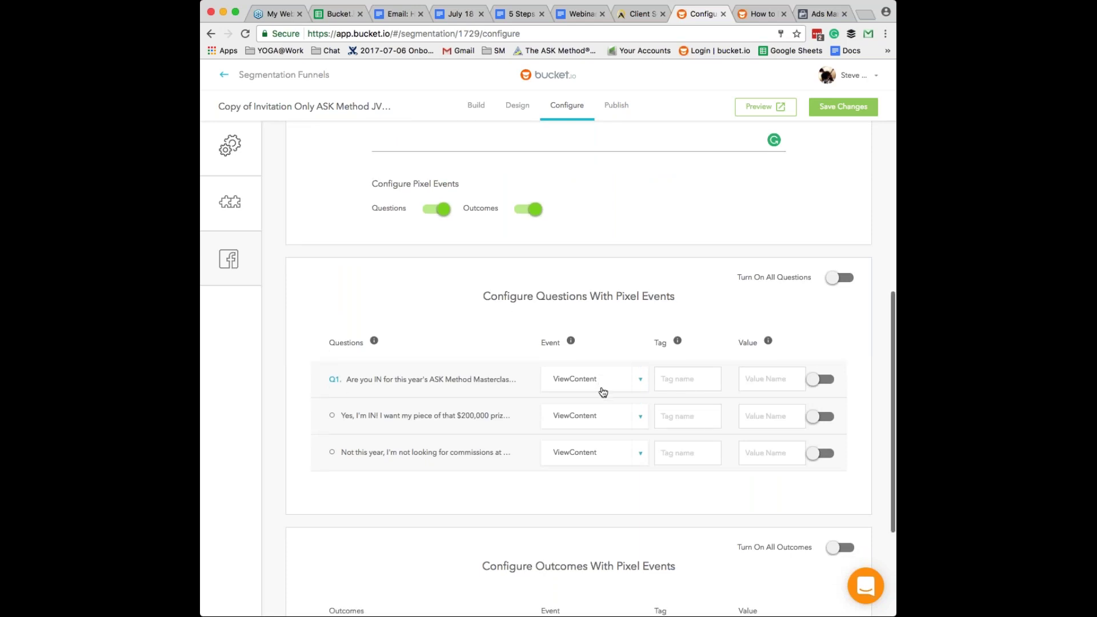
{"action": "scroll", "coordinate": [603, 391], "scroll_direction": "down", "scroll_amount": 7}
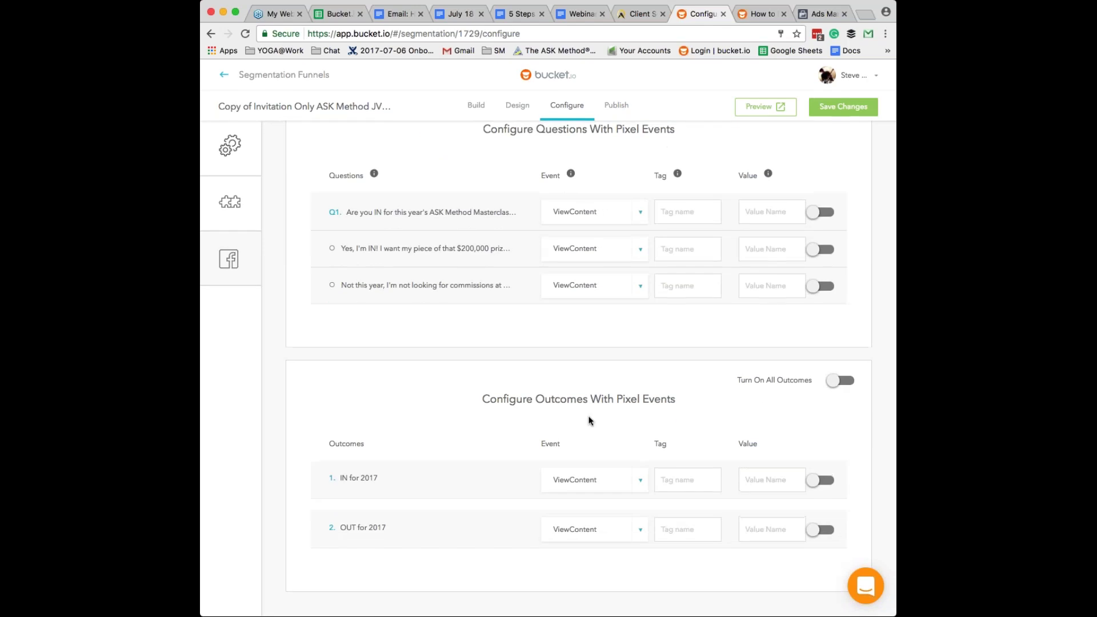
- Check Q1's available pixel events, leaving it on ViewContent
{"action": "left_click", "coordinate": [641, 483]}
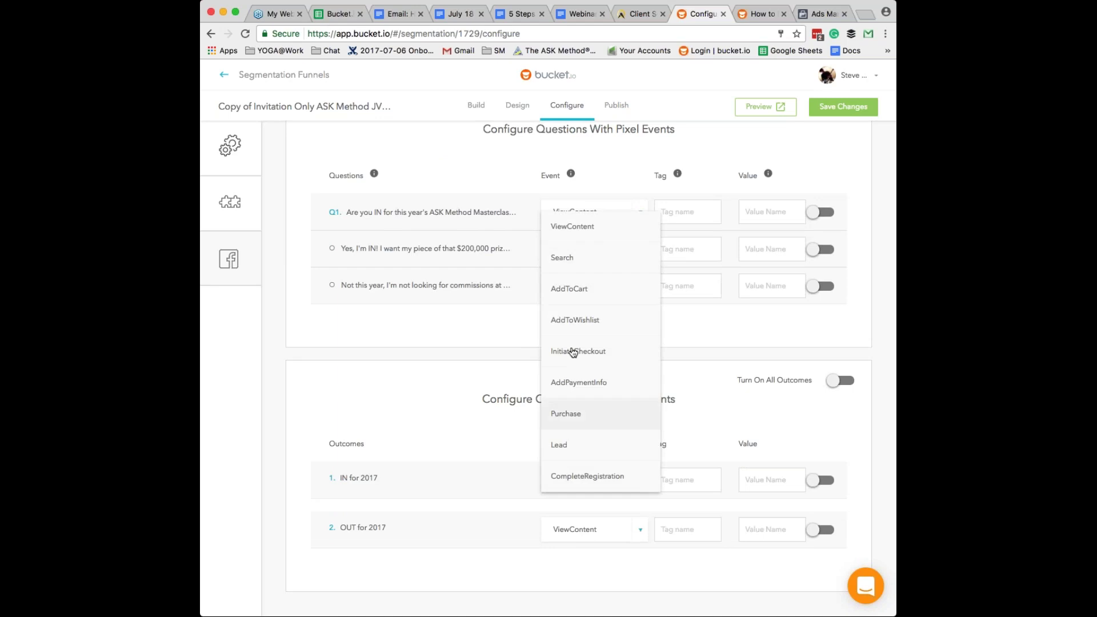
{"action": "left_click", "coordinate": [466, 319]}
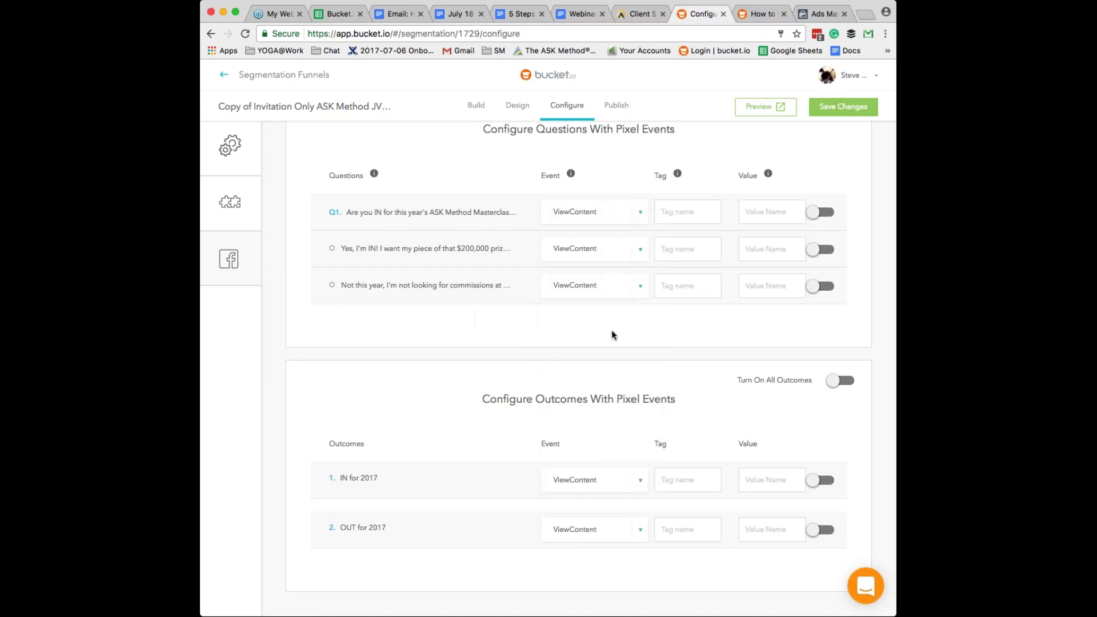
{"action": "scroll", "coordinate": [678, 263], "scroll_direction": "up", "scroll_amount": 1}
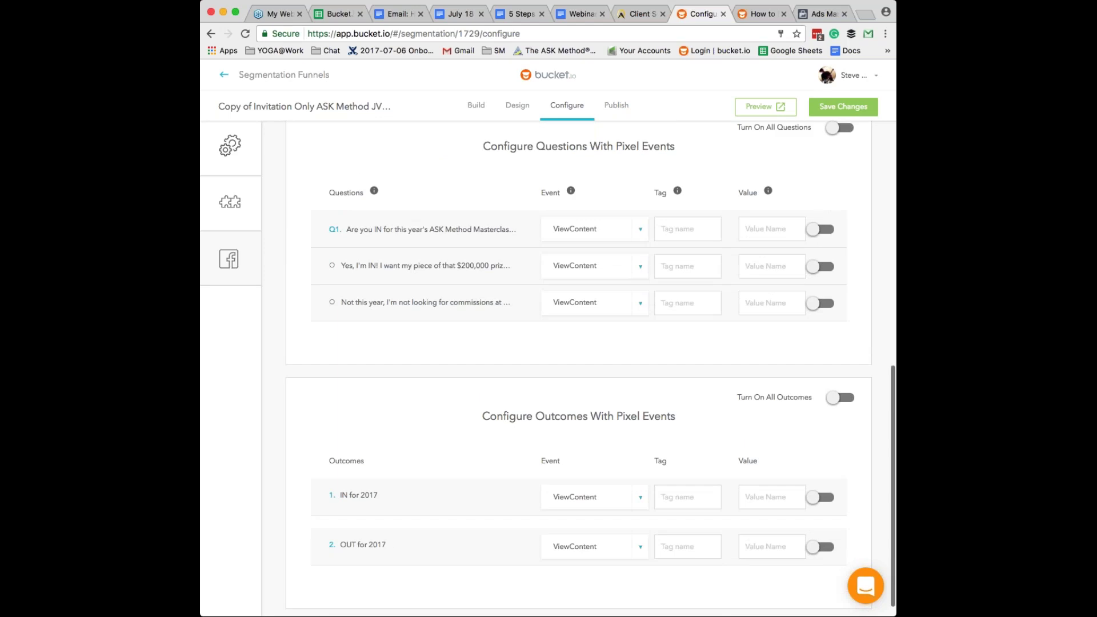
{"action": "scroll", "coordinate": [644, 404], "scroll_direction": "up", "scroll_amount": 5}
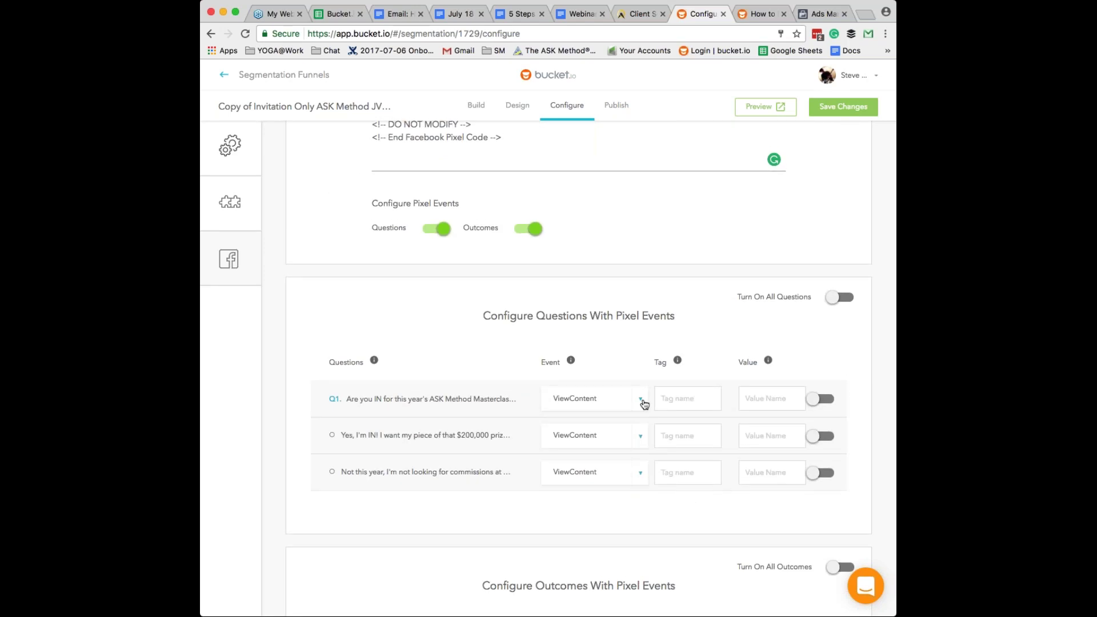
- Give Q1's ViewContent event the tag 'askmm' and value 1
{"action": "mouse_move", "coordinate": [570, 360]}
{"action": "double_click", "coordinate": [458, 398]}
{"action": "left_click", "coordinate": [661, 398]}
{"action": "type", "text": "ask"}
{"action": "type", "text": "mm"}
{"action": "type", "text": "1"}
- Tag Q1's first answer '200prize' and tidy the answer row tags
{"action": "type", "text": "200priz"}
{"action": "type", "text": "e"}
{"action": "mouse_move", "coordinate": [677, 361]}
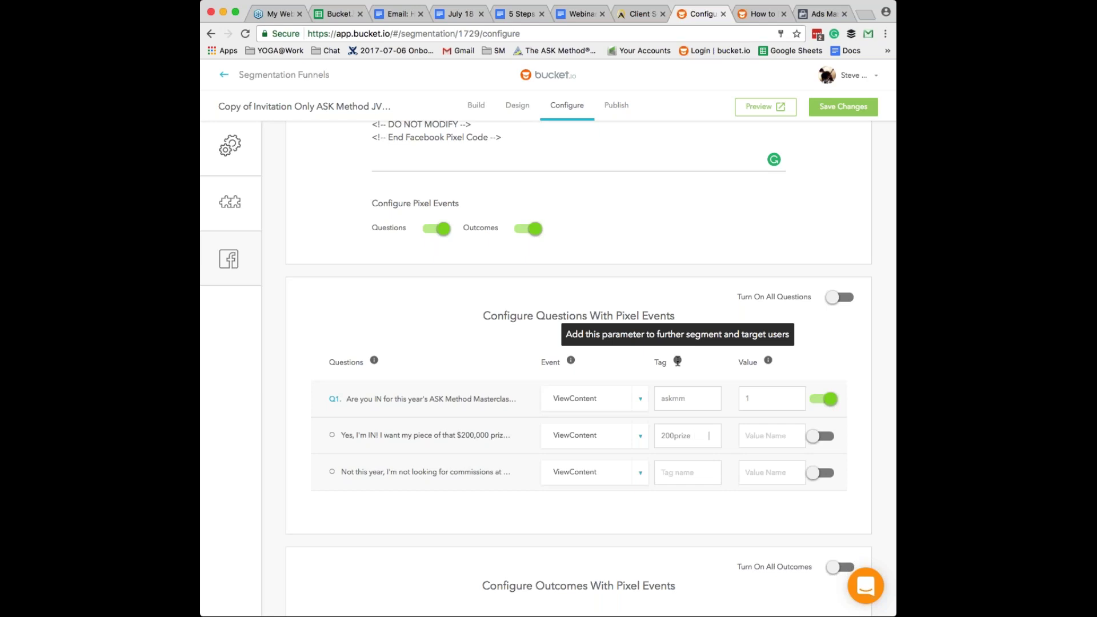
{"action": "key", "text": "BackSpace"}
{"action": "key", "text": "BackSpace"}
{"action": "key", "text": "BackSpace"}
{"action": "key", "text": "BackSpace"}
{"action": "type", "text": "p"}
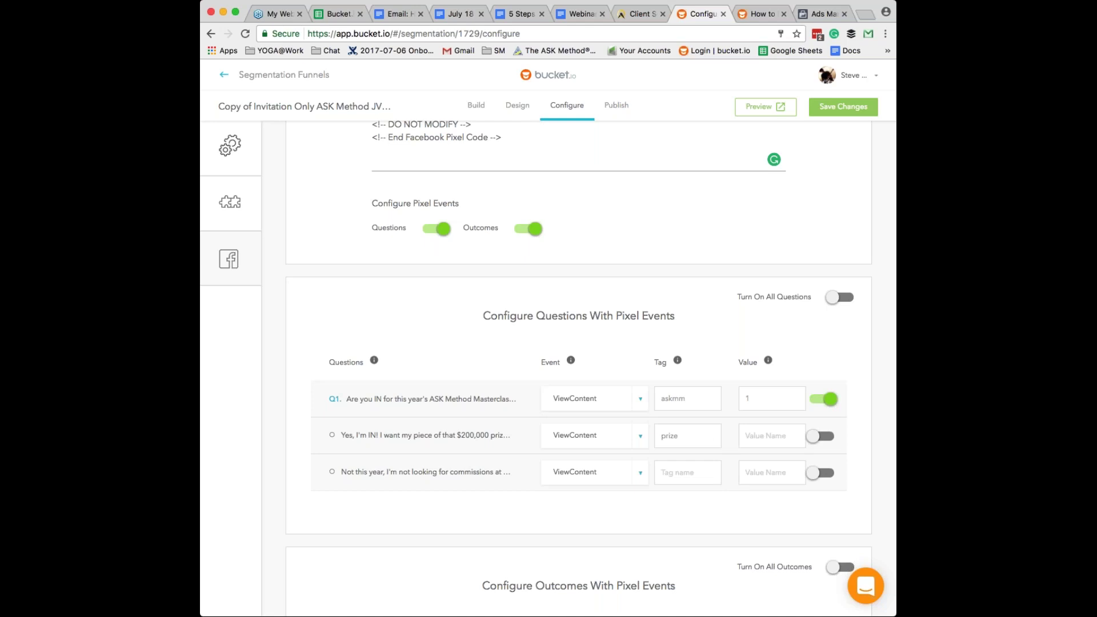
{"action": "scroll", "coordinate": [578, 365], "scroll_direction": "down", "scroll_amount": 3}
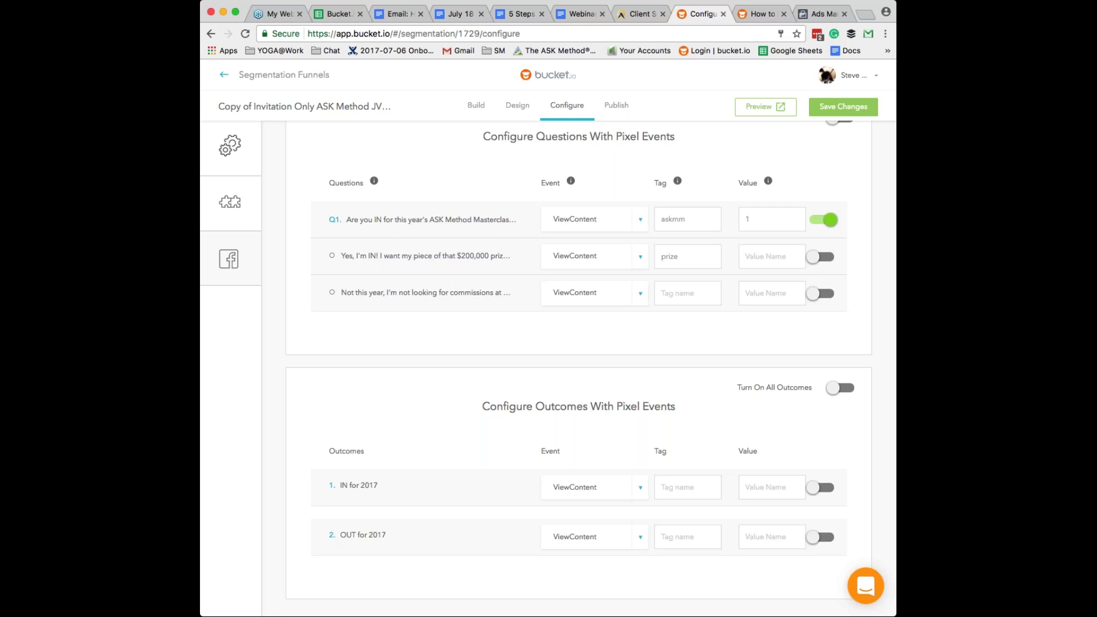
{"action": "scroll", "coordinate": [578, 366], "scroll_direction": "up", "scroll_amount": 1}
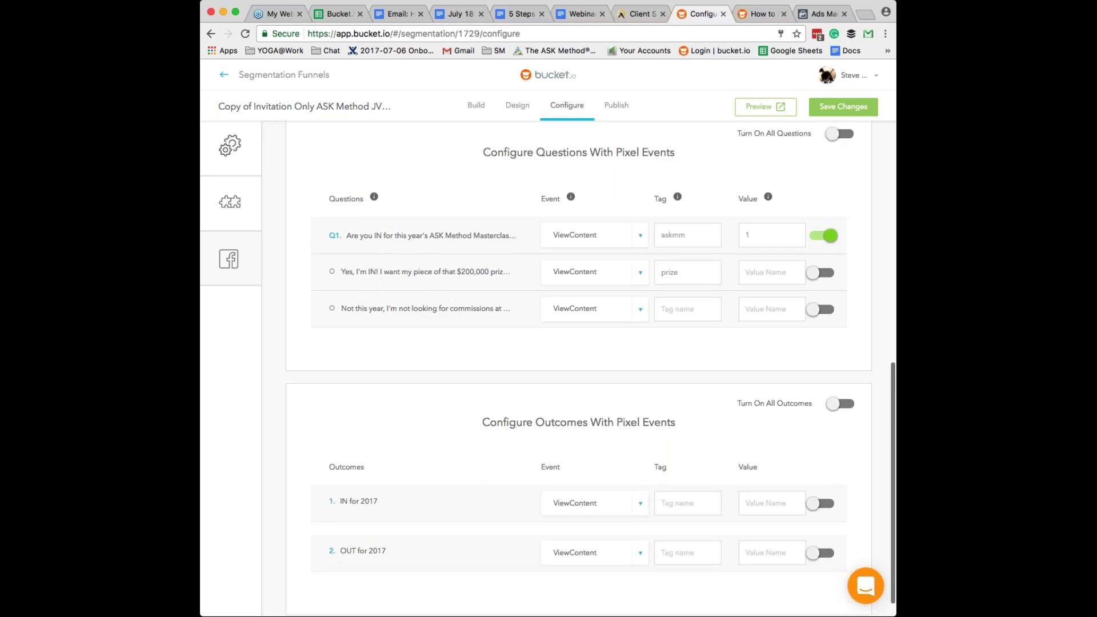
{"action": "scroll", "coordinate": [578, 366], "scroll_direction": "up", "scroll_amount": 4}
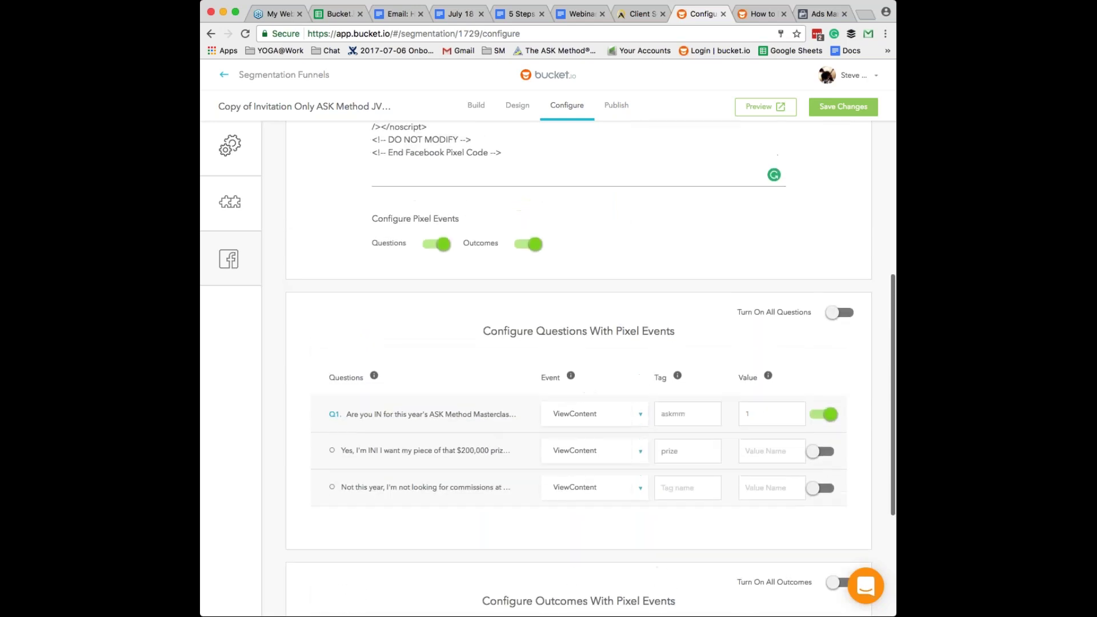
{"action": "scroll", "coordinate": [578, 366], "scroll_direction": "down", "scroll_amount": 2}
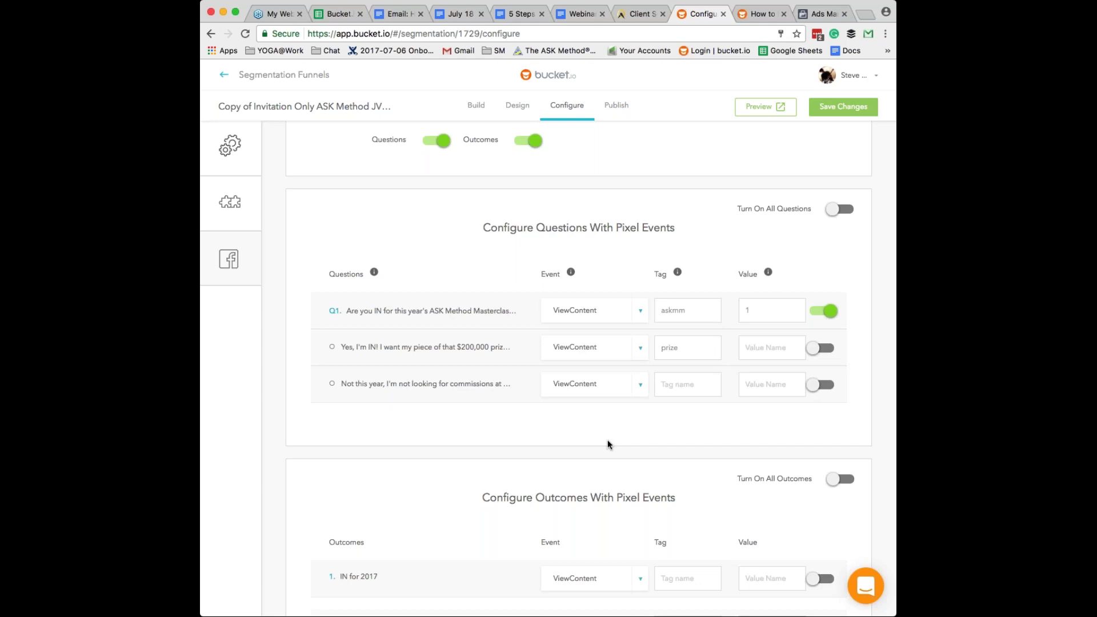
{"action": "type", "text": "200"}
{"action": "scroll", "coordinate": [466, 331], "scroll_direction": "down", "scroll_amount": 3}
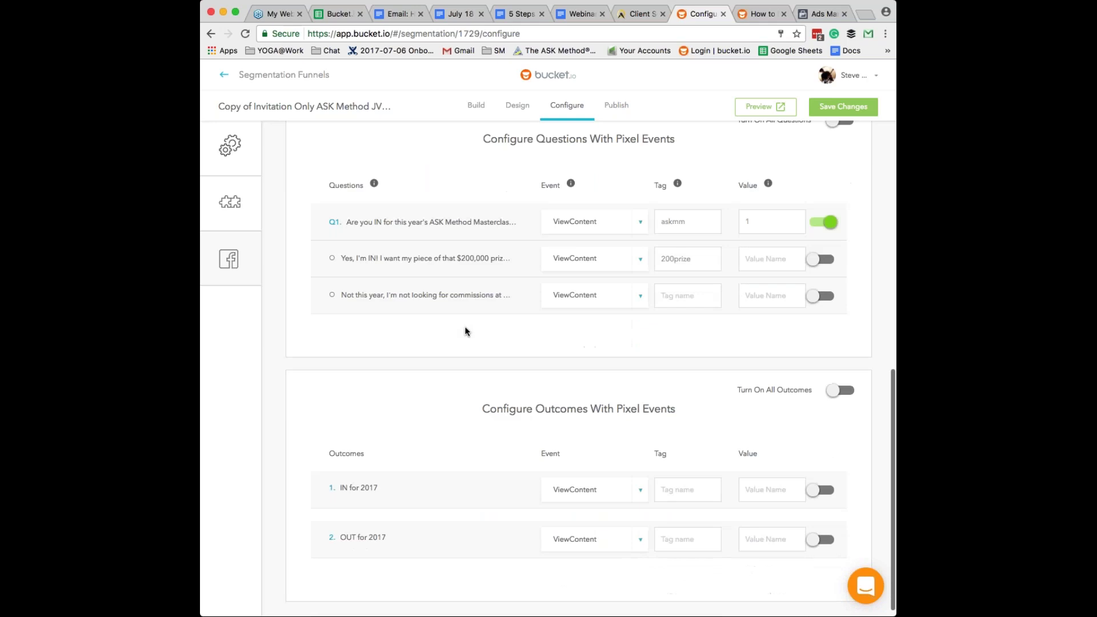
{"action": "scroll", "coordinate": [466, 331], "scroll_direction": "down", "scroll_amount": 1}
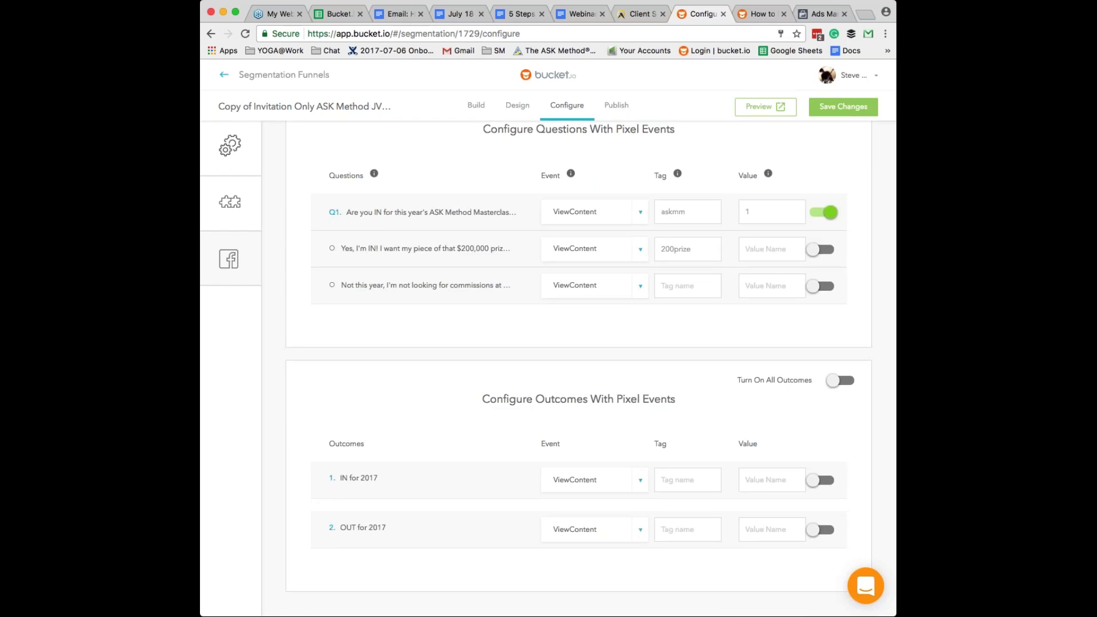
- Switch on the first outcome's pixel event and enter a tag for the second outcome
{"action": "left_click", "coordinate": [639, 481]}
{"action": "left_click", "coordinate": [663, 479]}
{"action": "left_click", "coordinate": [820, 480]}
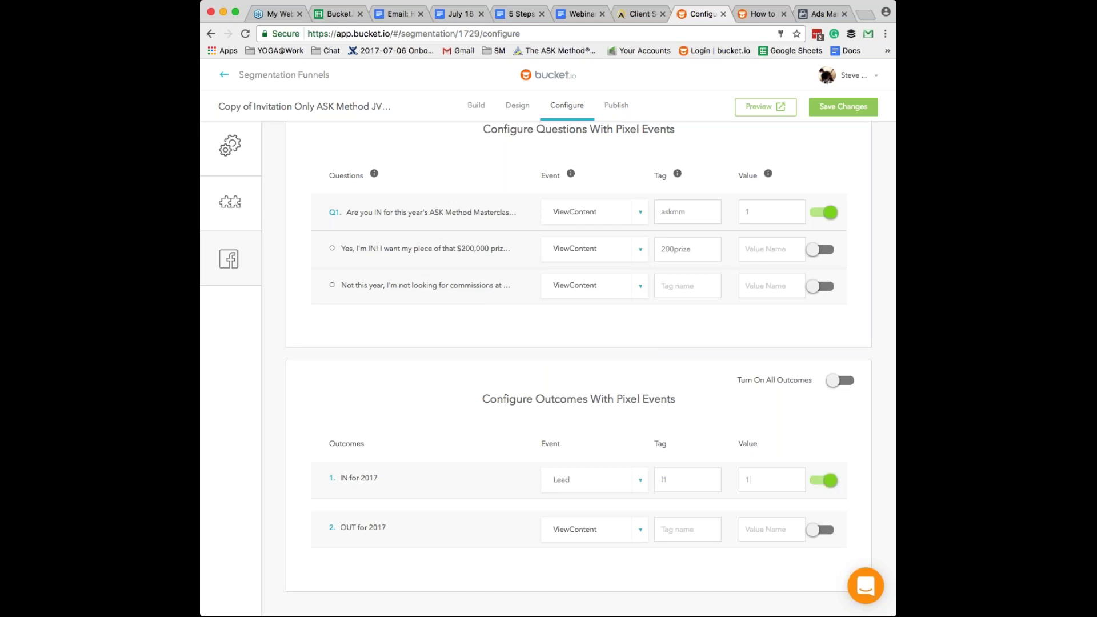
{"action": "left_click", "coordinate": [696, 529]}
{"action": "type", "text": "l2"}
{"action": "double_click", "coordinate": [665, 529]}
{"action": "type", "text": "c"}
{"action": "type", "text": "ut"}
{"action": "type", "text": "2"}
- Change the first outcome's tag to 'in1' and give the second outcome value 2
{"action": "left_click", "coordinate": [673, 480]}
{"action": "key", "text": "BackSpace"}
{"action": "key", "text": "BackSpace"}
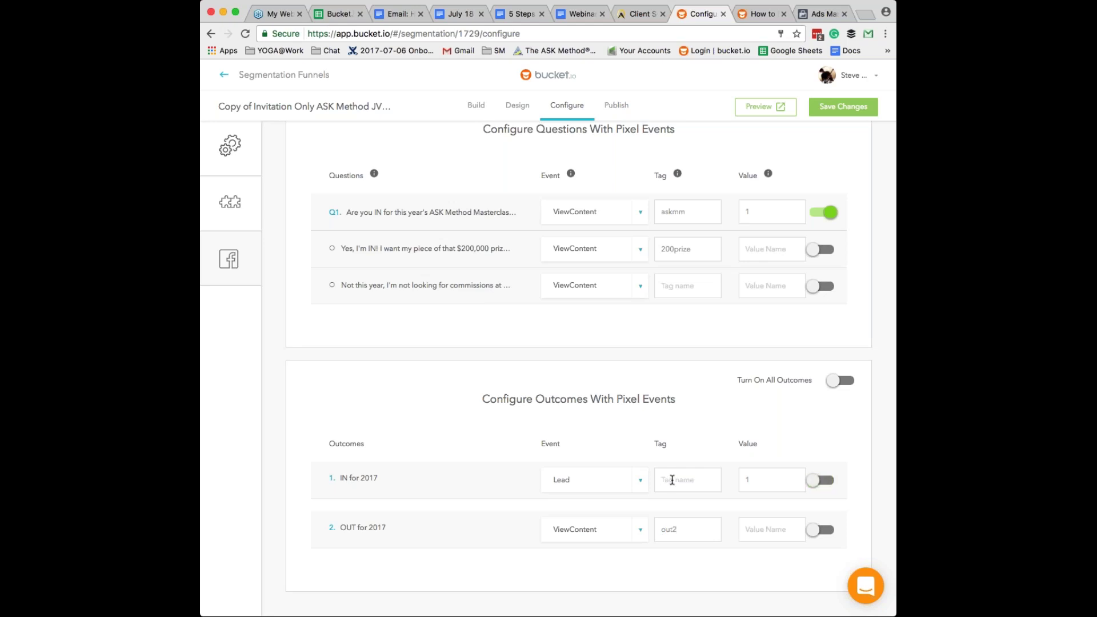
{"action": "type", "text": "in1"}
{"action": "left_click", "coordinate": [762, 529]}
{"action": "type", "text": "2"}
{"action": "scroll", "coordinate": [762, 529], "scroll_direction": "down", "scroll_amount": 1}
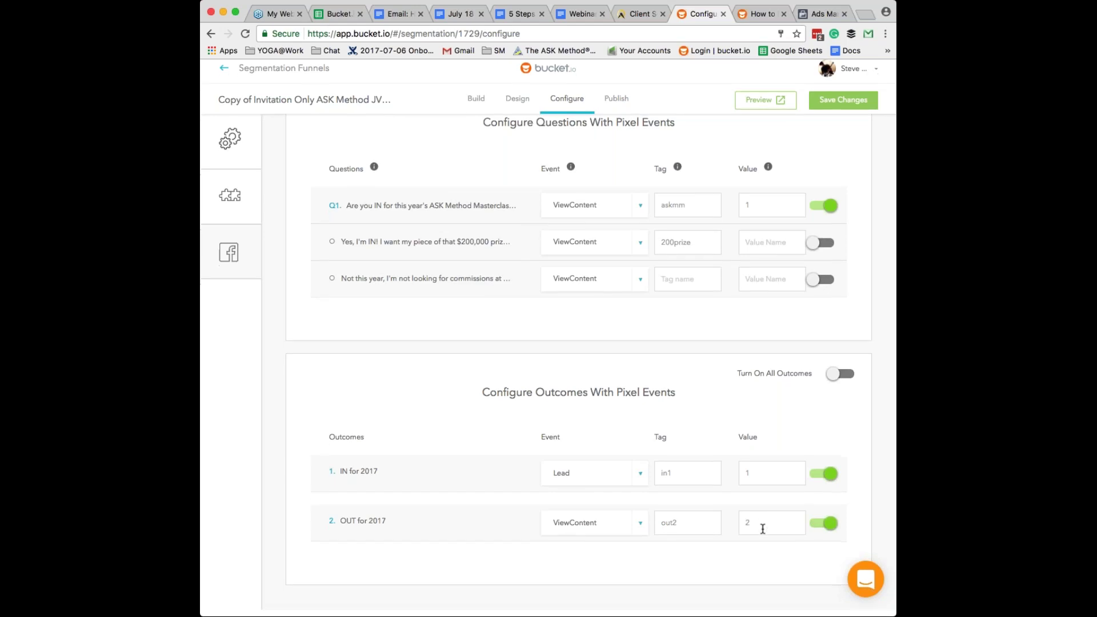
{"action": "scroll", "coordinate": [763, 529], "scroll_direction": "up", "scroll_amount": 5}
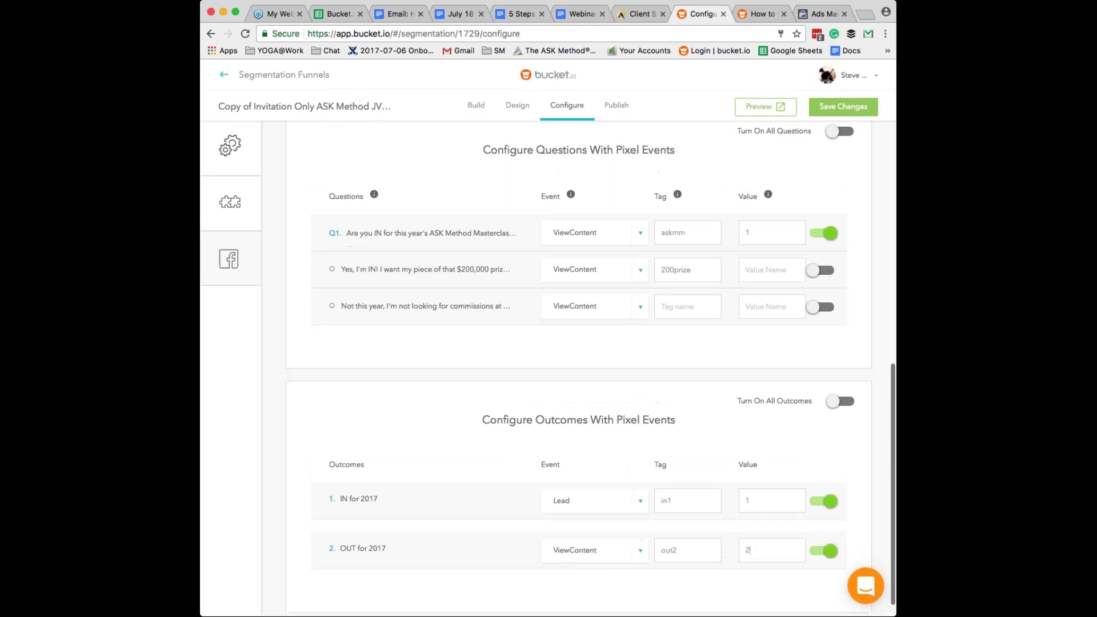
- Save the funnel's pixel settings, sign back in and go to the Segment funnel list
{"action": "left_click", "coordinate": [845, 108]}
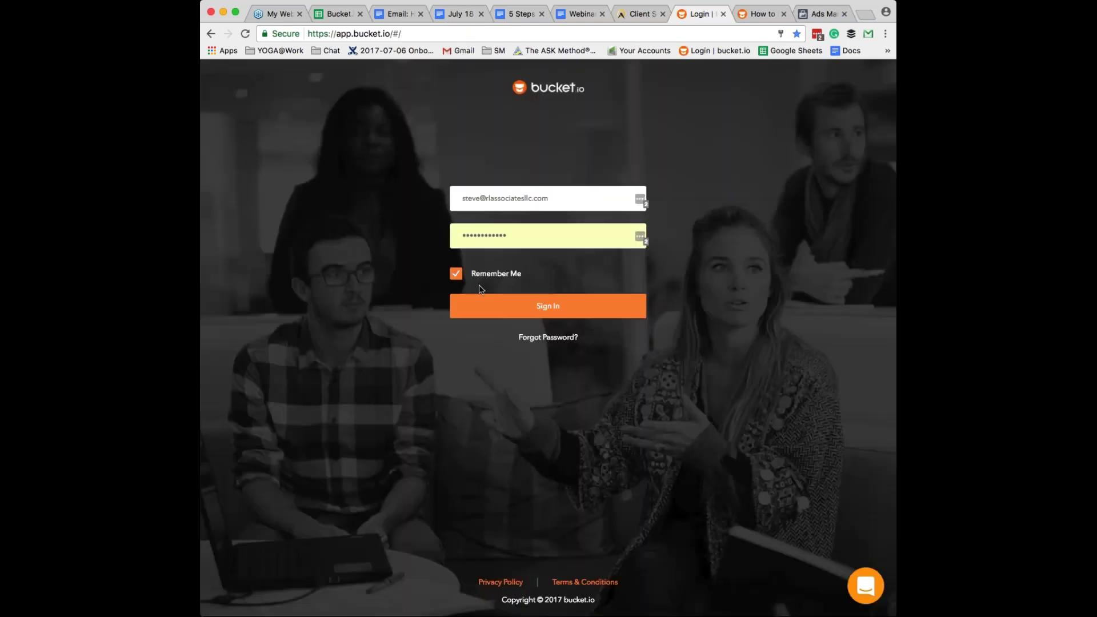
{"action": "left_click", "coordinate": [480, 299]}
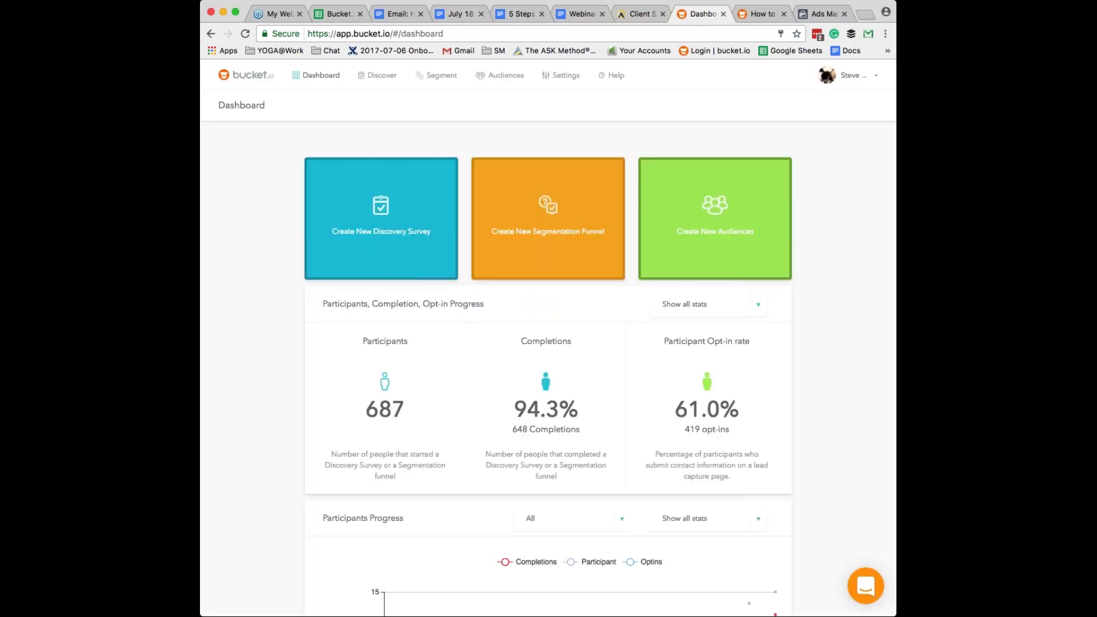
{"action": "left_click", "coordinate": [440, 77]}
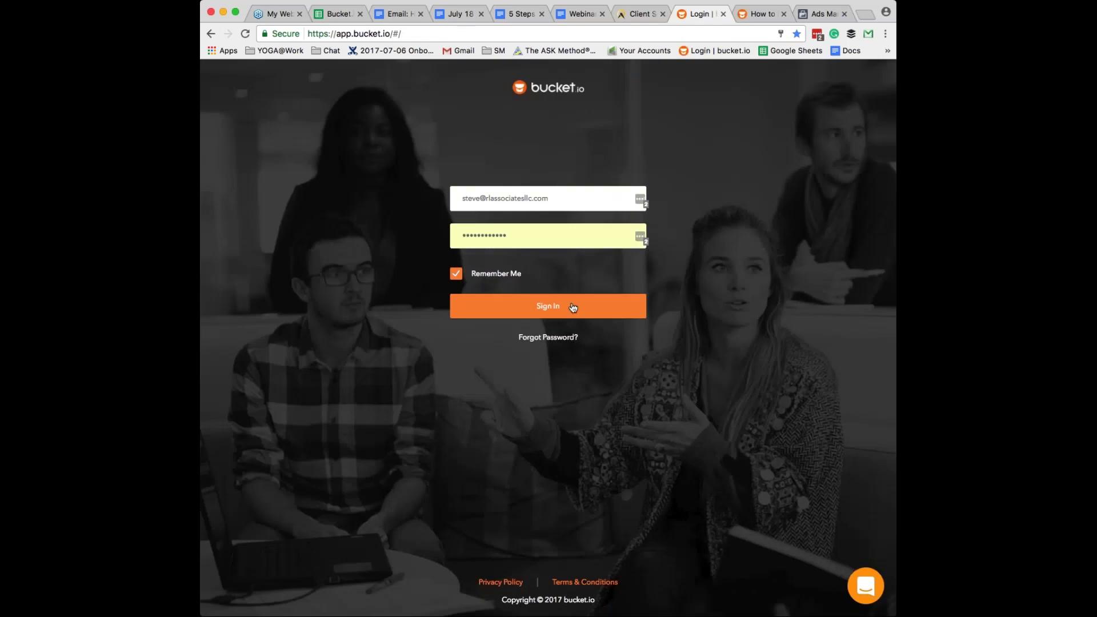
{"action": "left_click", "coordinate": [573, 307]}
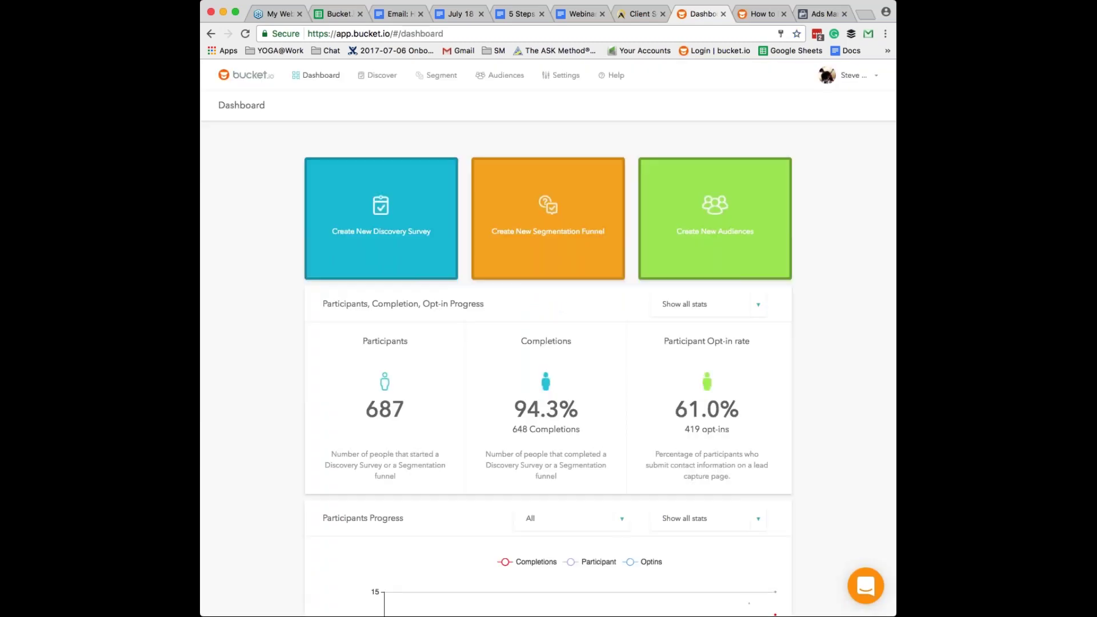
{"action": "left_click", "coordinate": [437, 75]}
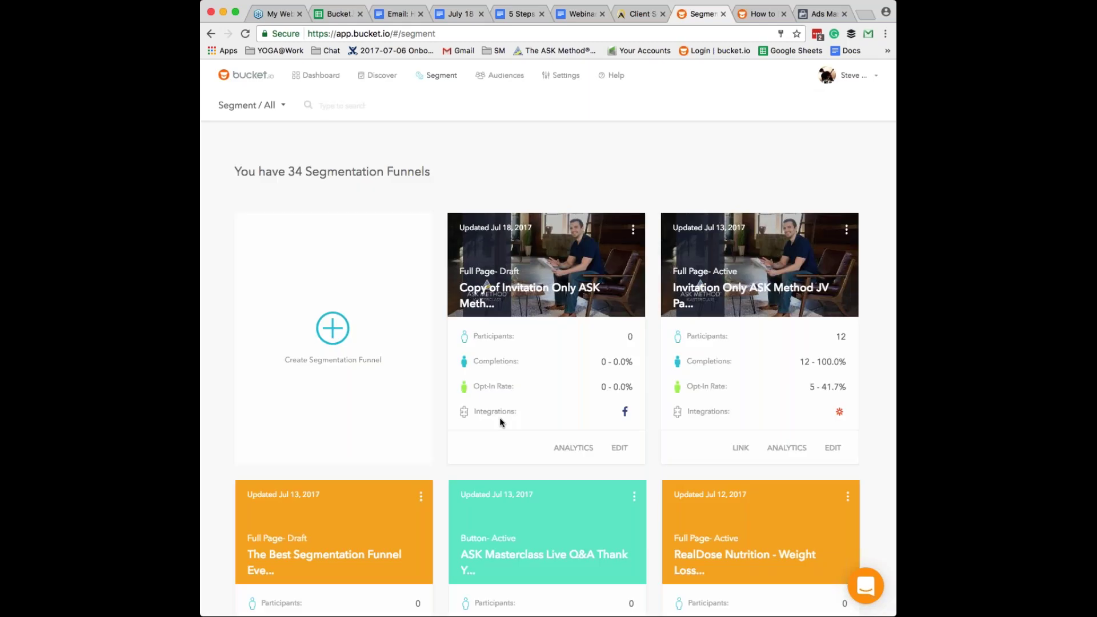
- Reopen the invitation funnel's Configure > Facebook settings and switch on Questions pixel events
{"action": "left_click", "coordinate": [623, 449]}
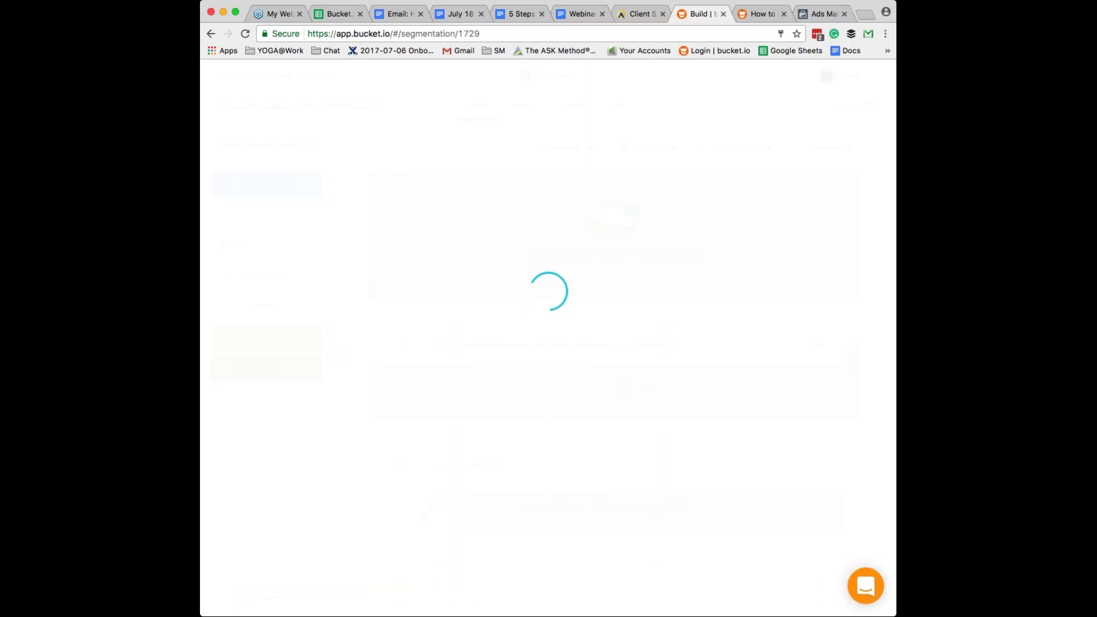
{"action": "left_click", "coordinate": [567, 105]}
{"action": "left_click", "coordinate": [308, 261]}
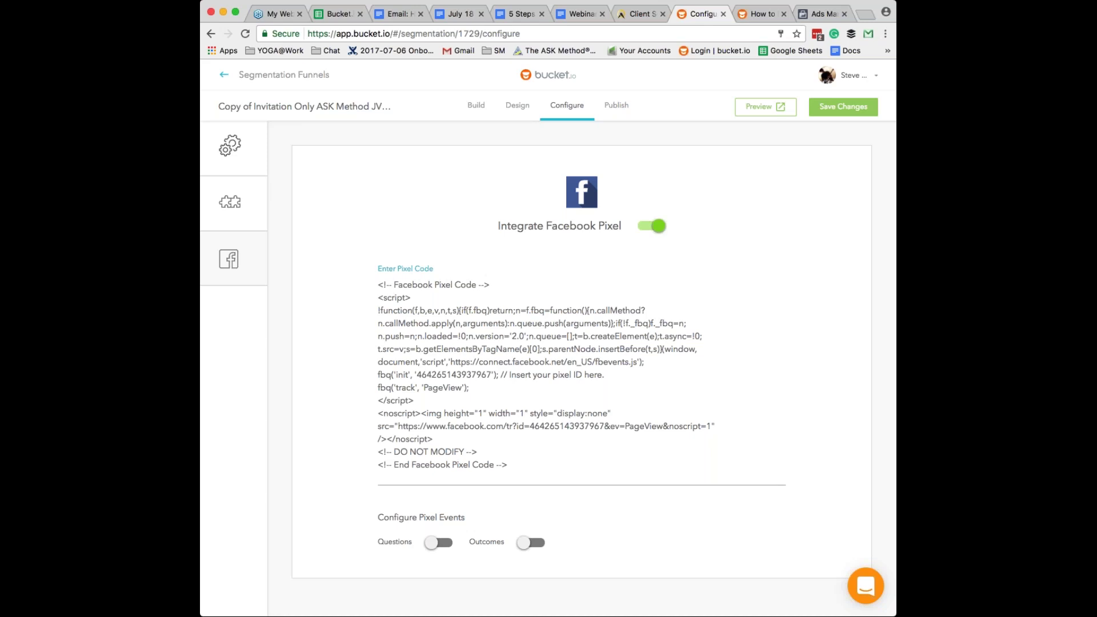
{"action": "scroll", "coordinate": [421, 549], "scroll_direction": "down", "scroll_amount": 1}
{"action": "scroll", "coordinate": [422, 552], "scroll_direction": "up", "scroll_amount": 1}
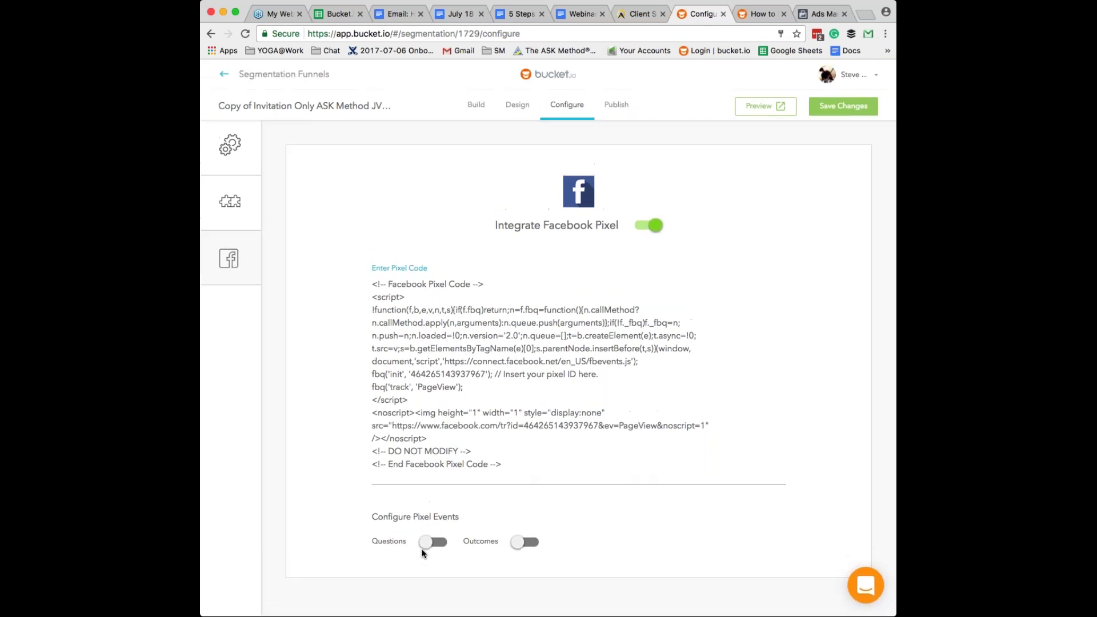
{"action": "left_click", "coordinate": [429, 541]}
{"action": "scroll", "coordinate": [429, 541], "scroll_direction": "down", "scroll_amount": 5}
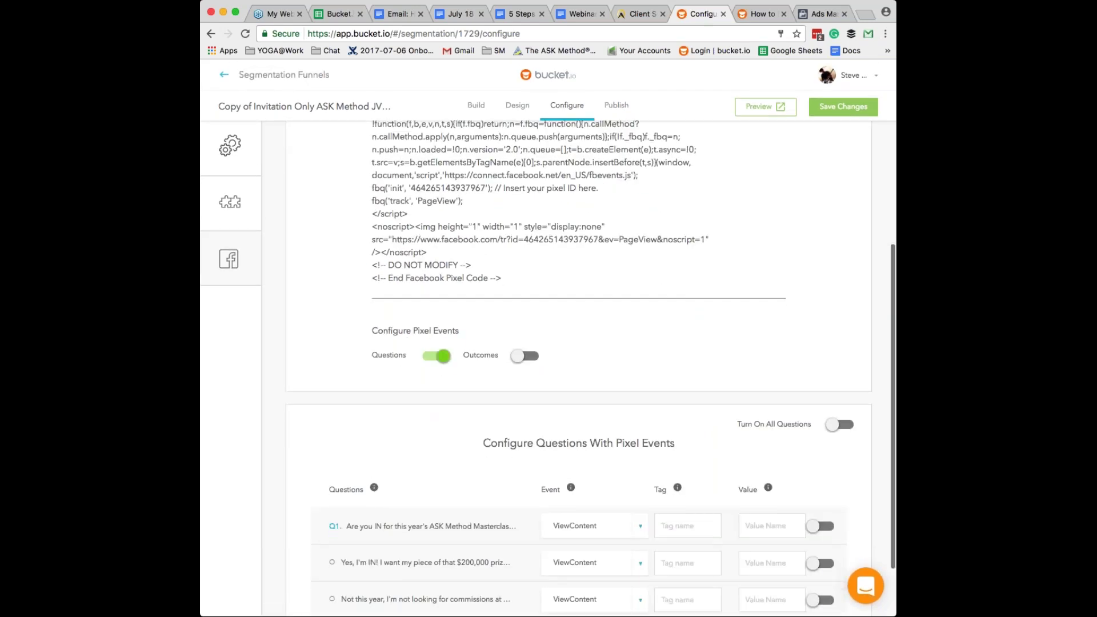
{"action": "scroll", "coordinate": [483, 510], "scroll_direction": "down", "scroll_amount": 2}
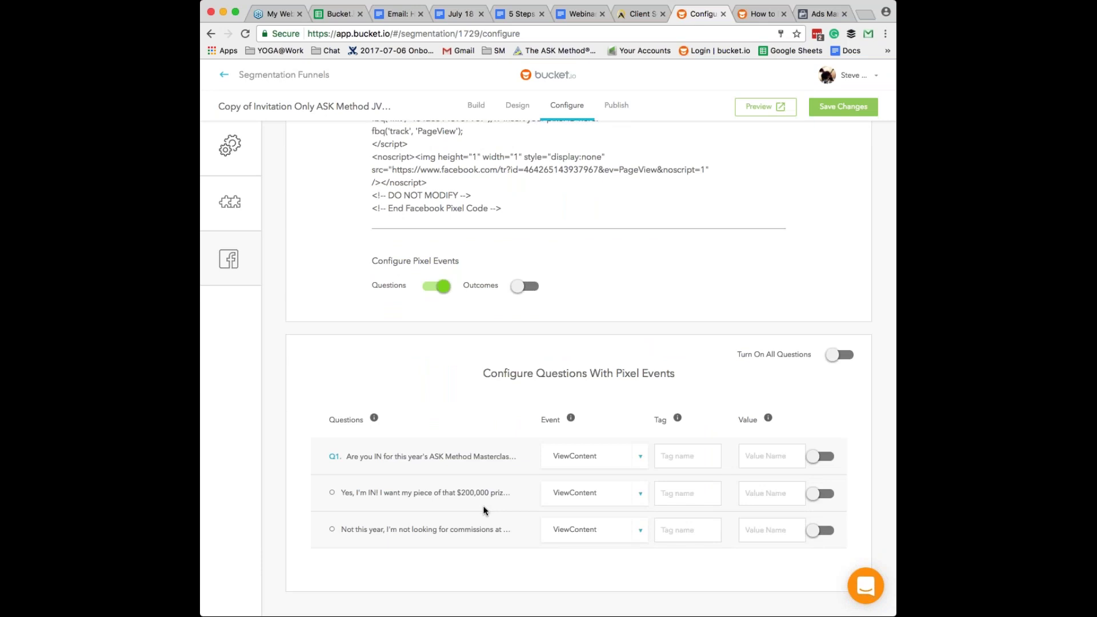
{"action": "scroll", "coordinate": [484, 510], "scroll_direction": "up", "scroll_amount": 1}
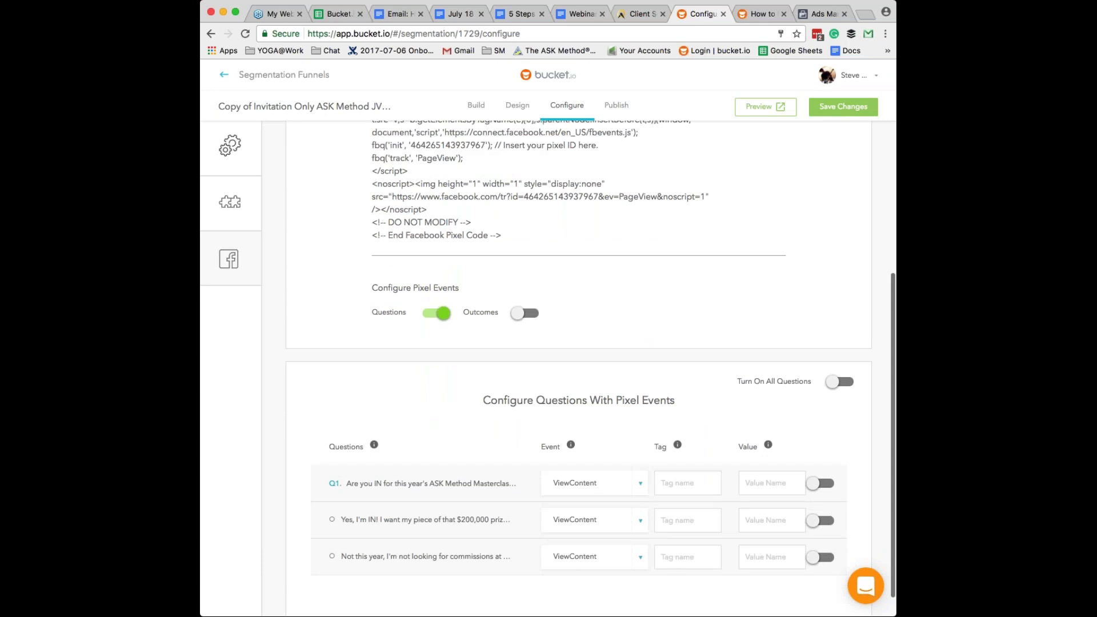
{"action": "scroll", "coordinate": [578, 369], "scroll_direction": "up", "scroll_amount": 5}
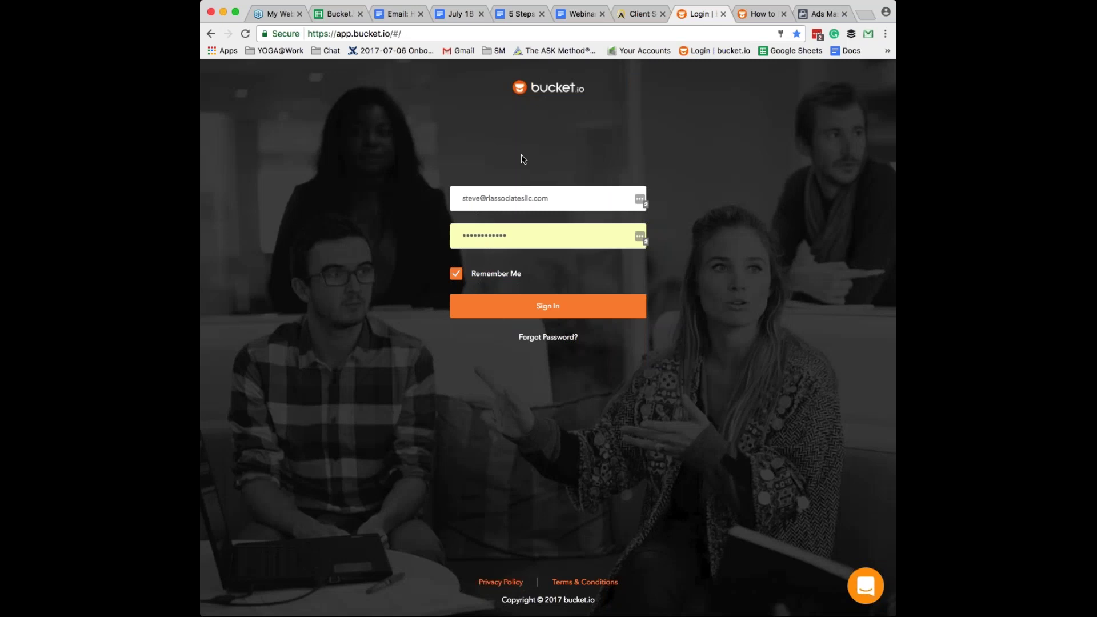
- Sign back in and open the ASK Method Masterclass discovery survey for editing, accepting the clone warning
{"action": "left_click", "coordinate": [538, 304]}
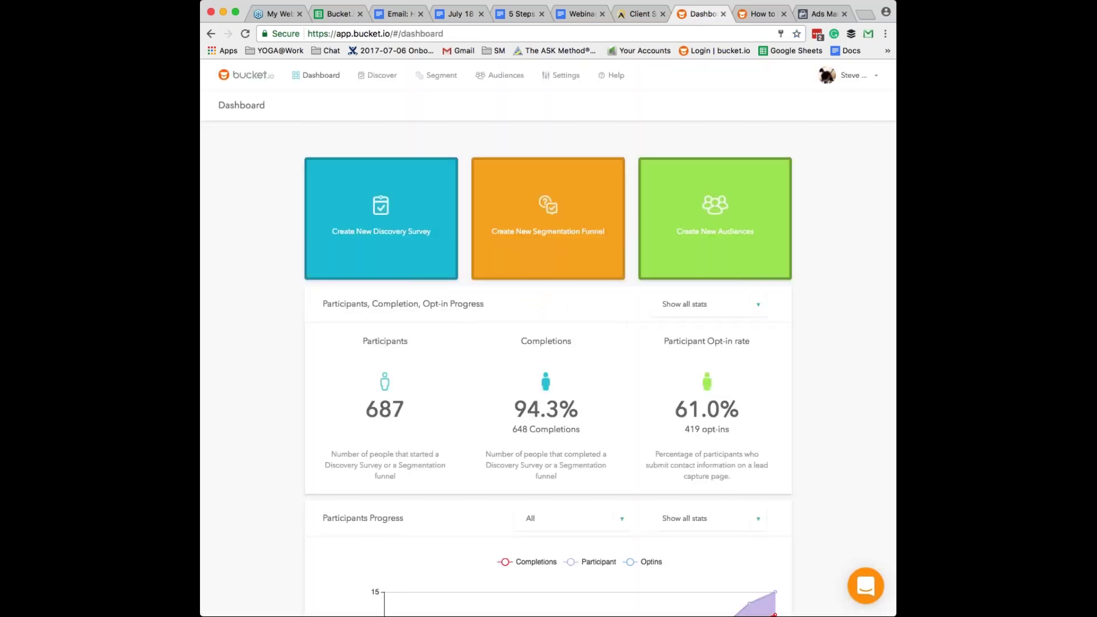
{"action": "left_click", "coordinate": [381, 75]}
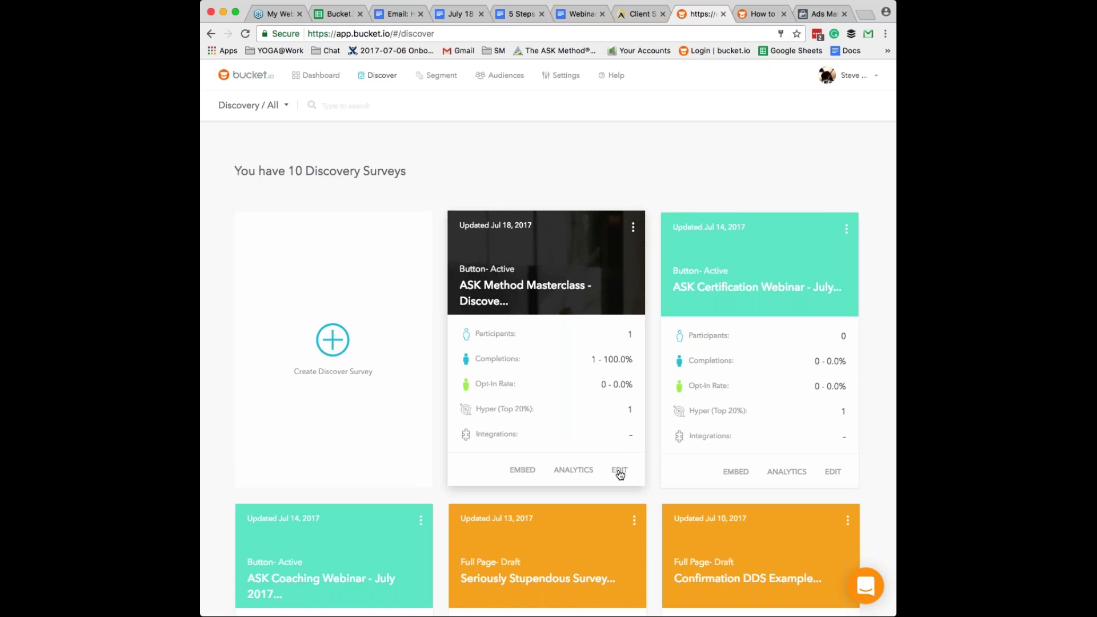
{"action": "scroll", "coordinate": [620, 474], "scroll_direction": "down", "scroll_amount": 2}
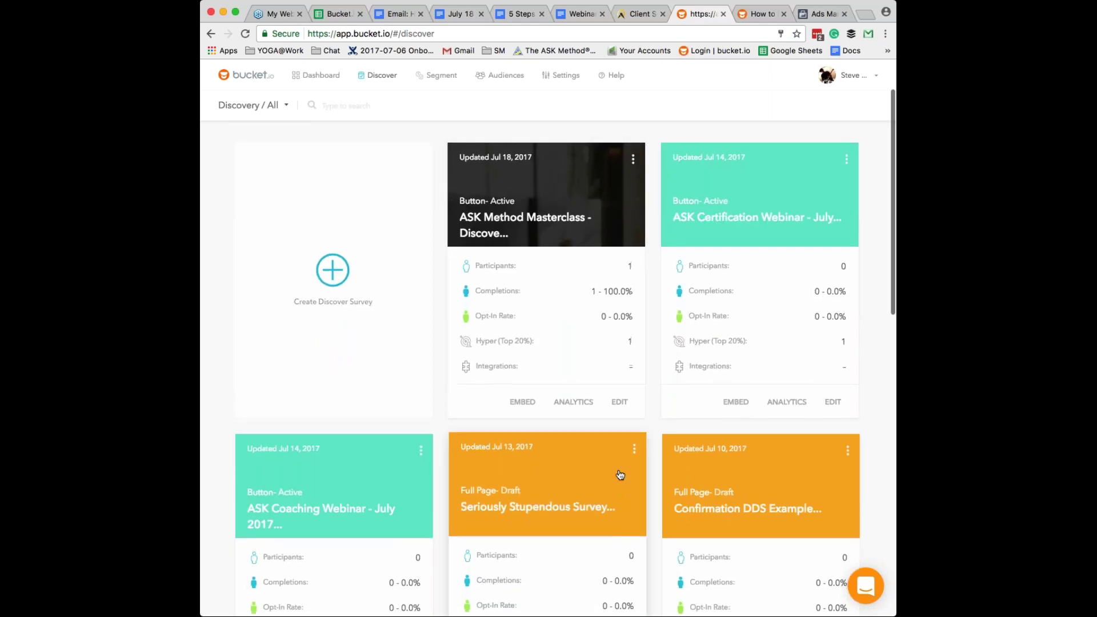
{"action": "left_click", "coordinate": [619, 402]}
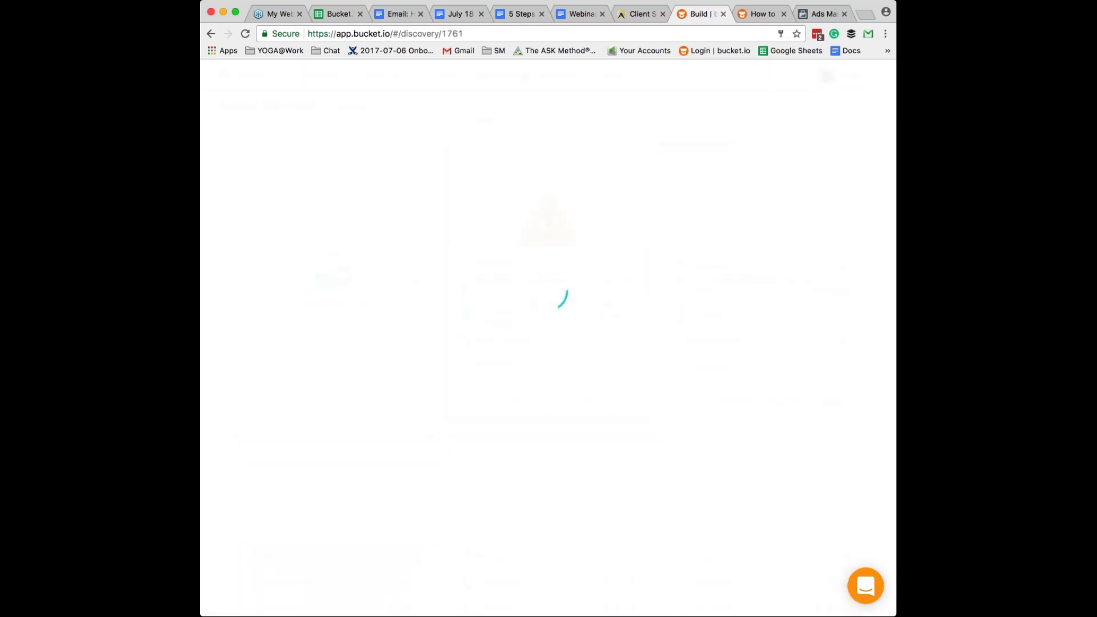
{"action": "left_click", "coordinate": [663, 382]}
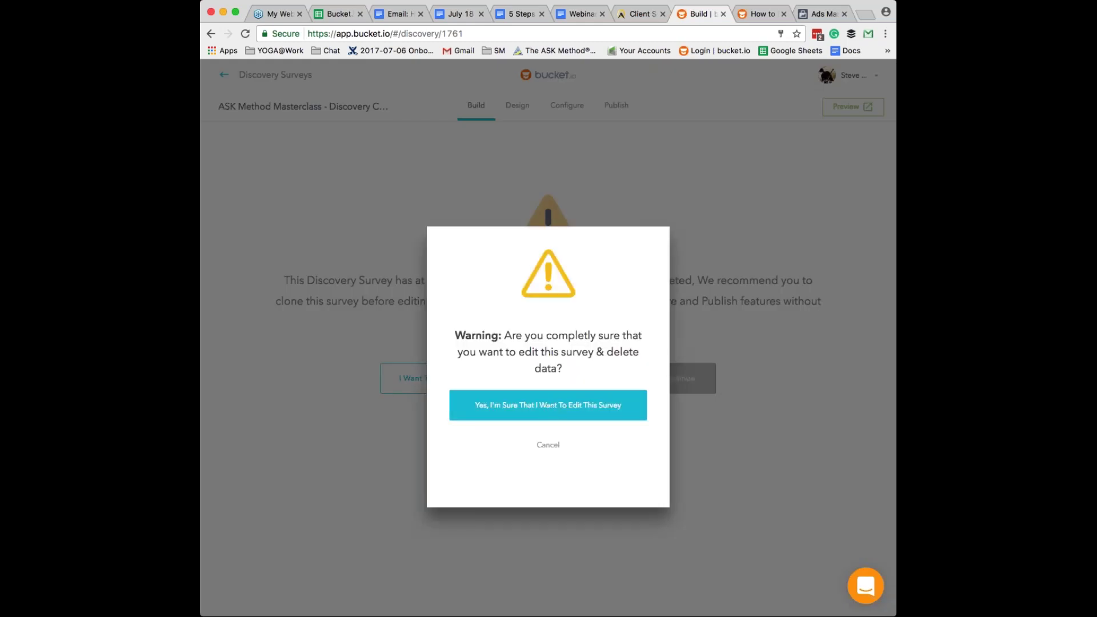
{"action": "left_click", "coordinate": [548, 404]}
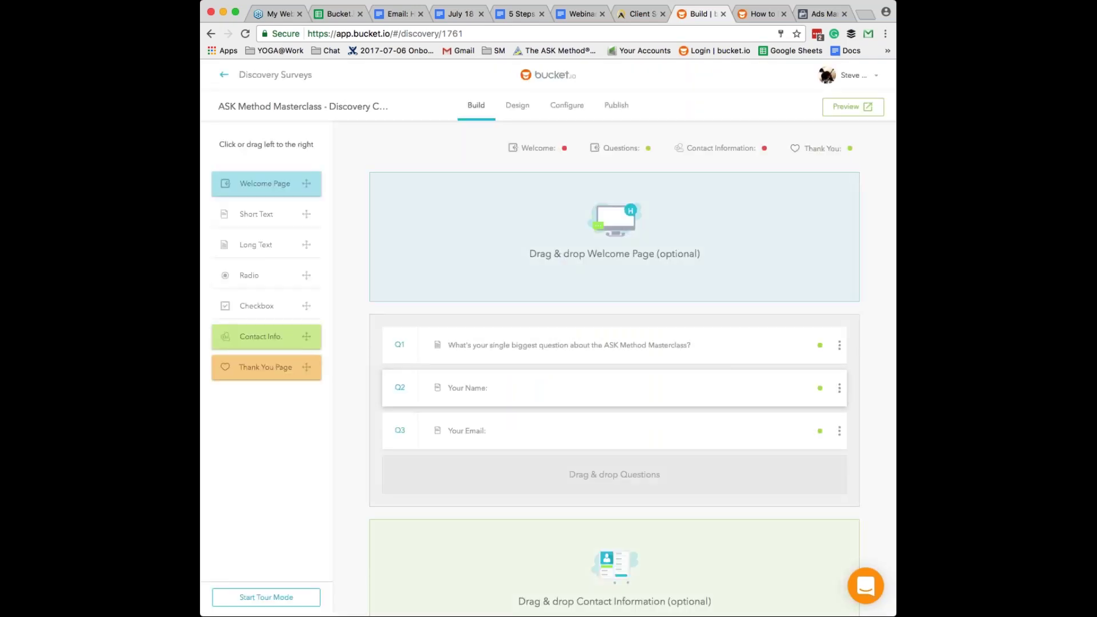
- Enable Facebook Pixel integration in the survey's Configure settings
{"action": "left_click", "coordinate": [571, 105]}
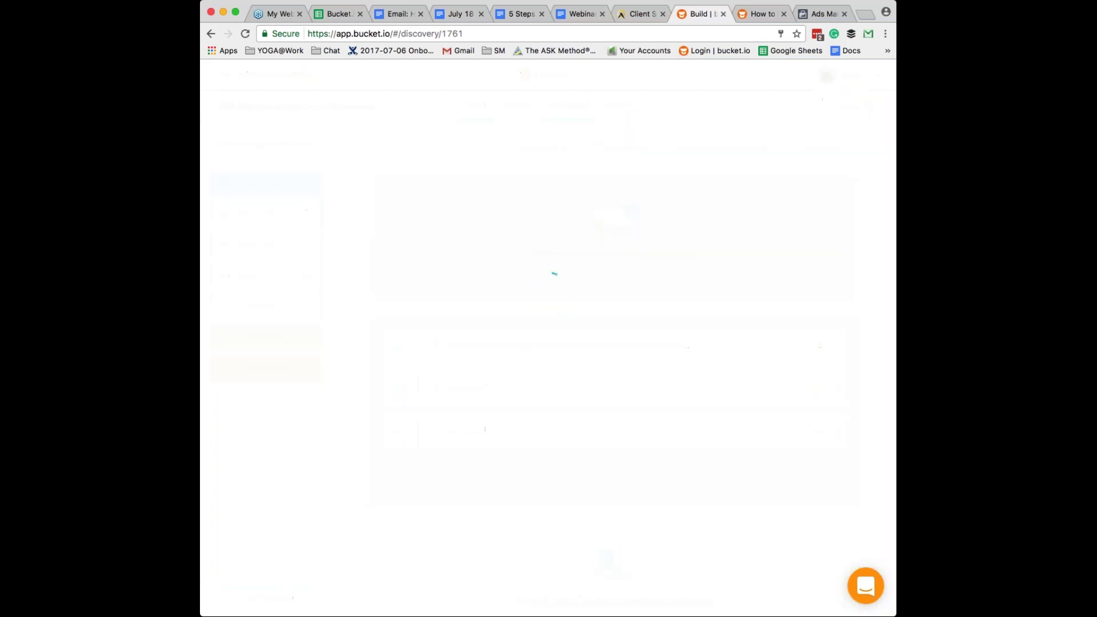
{"action": "left_click", "coordinate": [266, 258]}
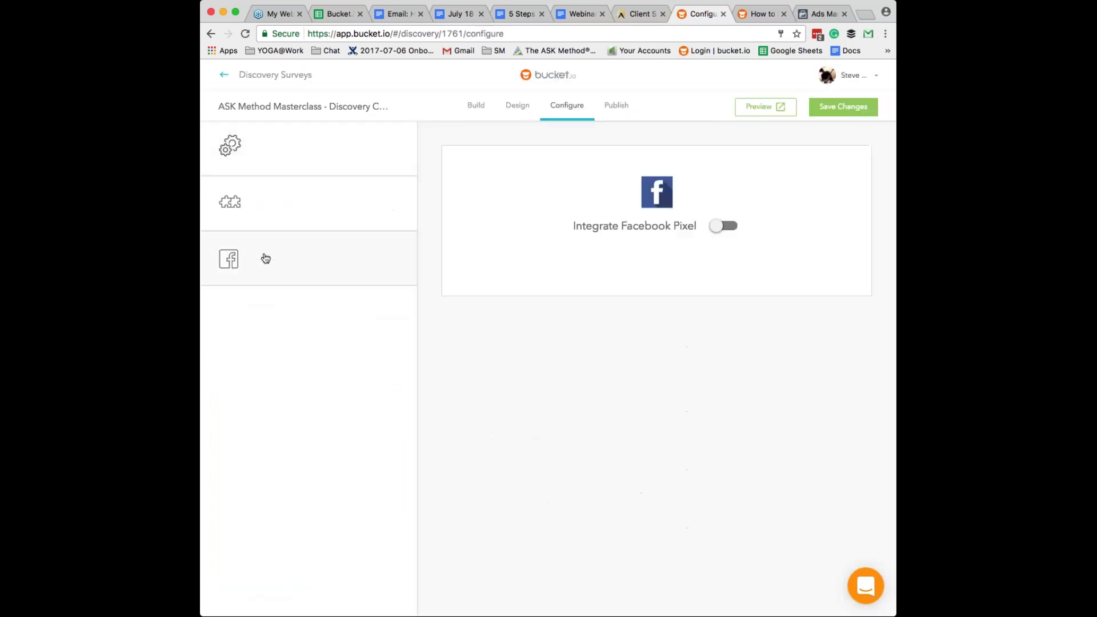
{"action": "left_click", "coordinate": [646, 226]}
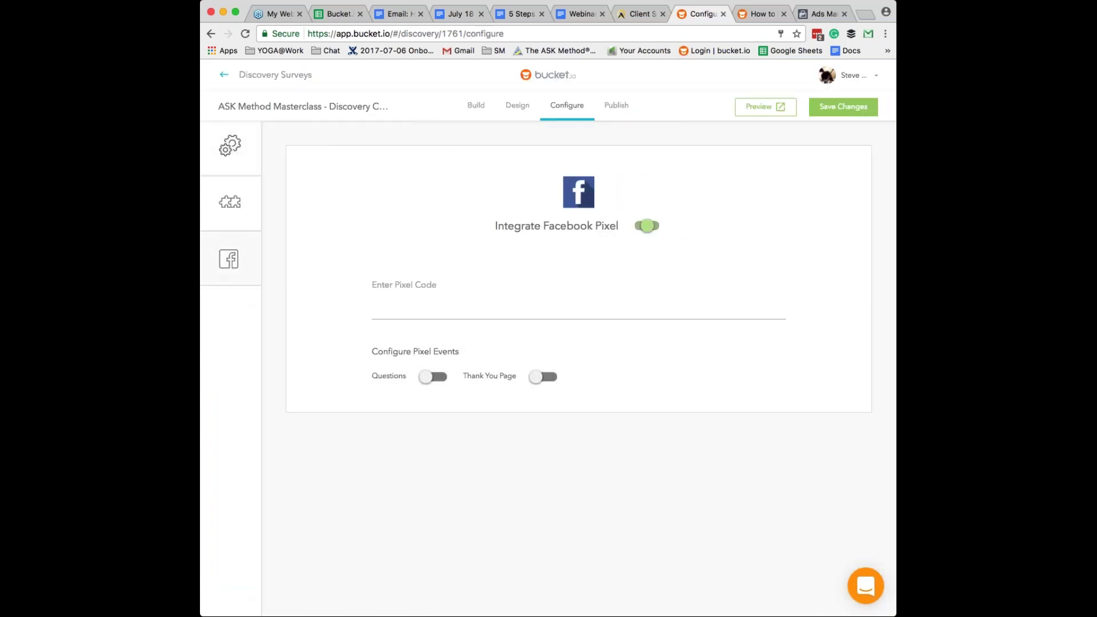
- Copy the pixel base code from Ads Manager and return to the survey's pixel code field
{"action": "left_click", "coordinate": [821, 13]}
{"action": "left_click", "coordinate": [544, 374]}
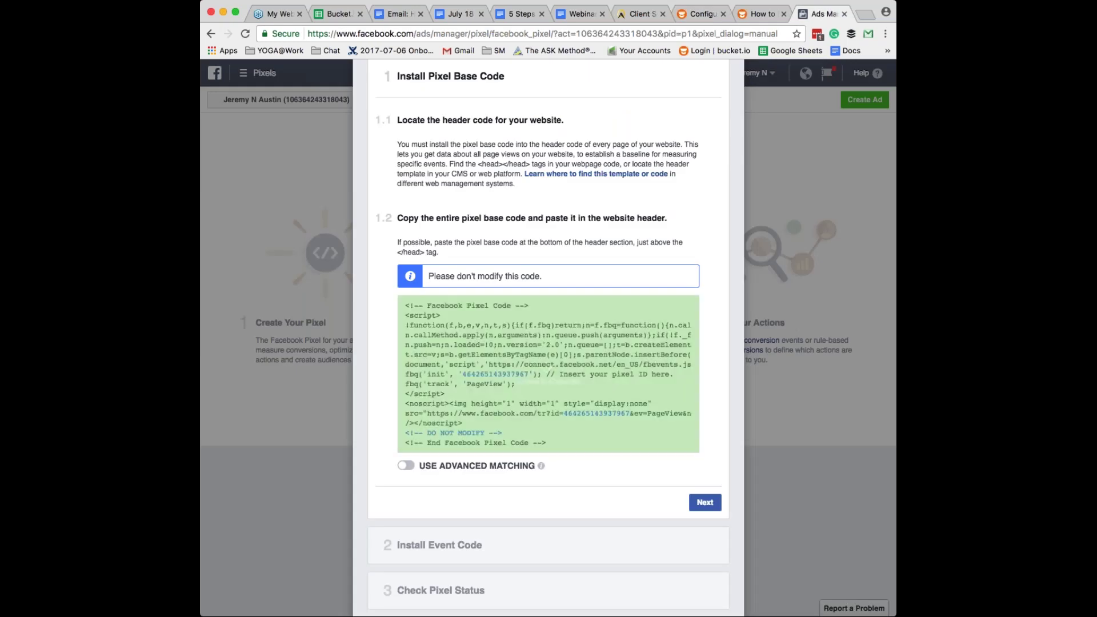
{"action": "key", "text": "Escape"}
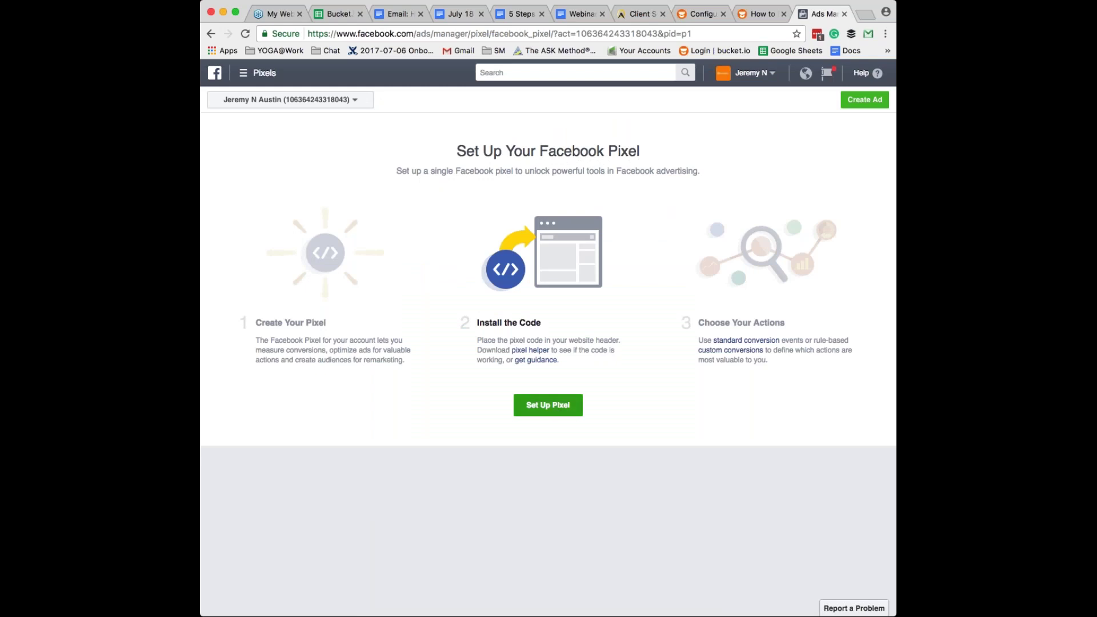
{"action": "left_click", "coordinate": [557, 409]}
{"action": "left_click", "coordinate": [758, 13]}
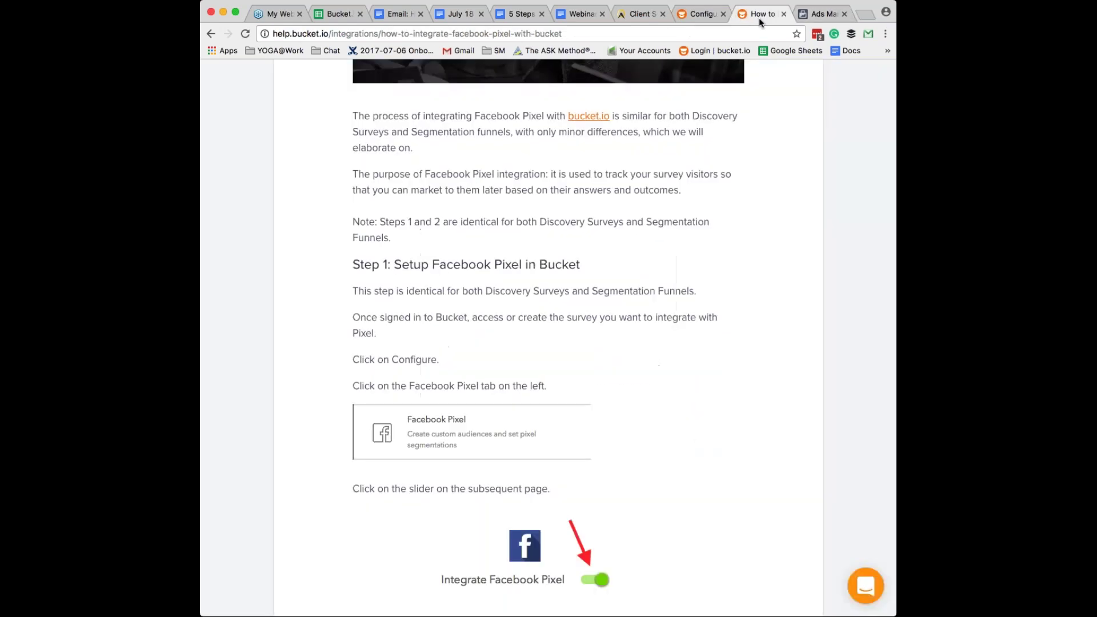
{"action": "left_click", "coordinate": [702, 14]}
{"action": "left_click", "coordinate": [470, 312]}
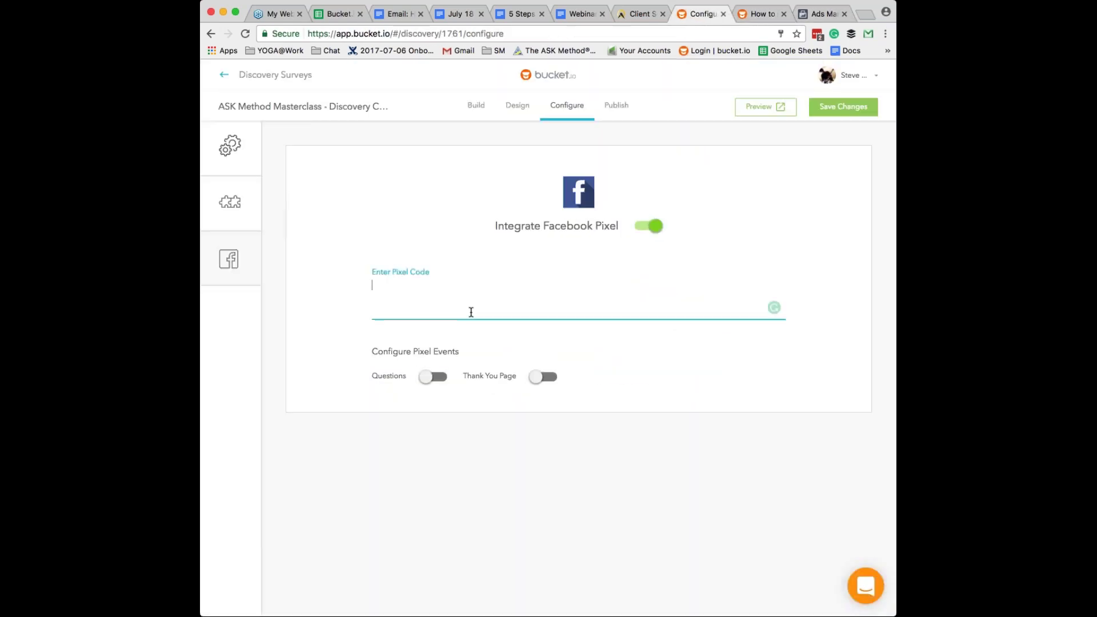
- Paste the copied Facebook pixel base code into the pixel code field
{"action": "key", "text": "super+v"}
{"action": "scroll", "coordinate": [469, 400], "scroll_direction": "down", "scroll_amount": 1}
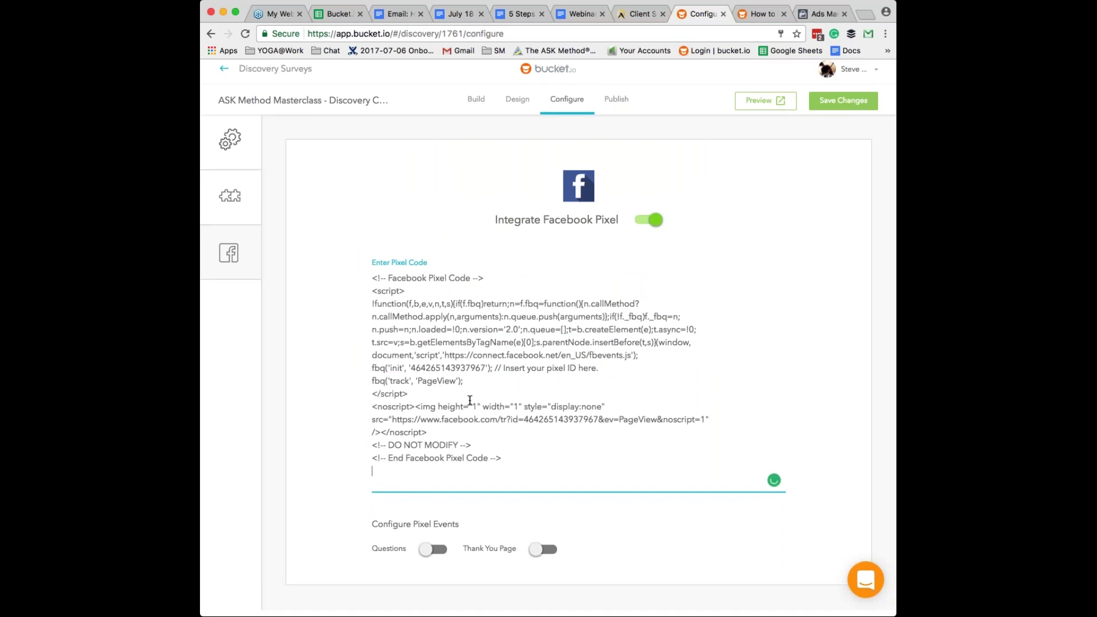
{"action": "scroll", "coordinate": [459, 468], "scroll_direction": "up", "scroll_amount": 1}
- Switch on pixel events for Questions and the Thank You Page
{"action": "left_click", "coordinate": [430, 550]}
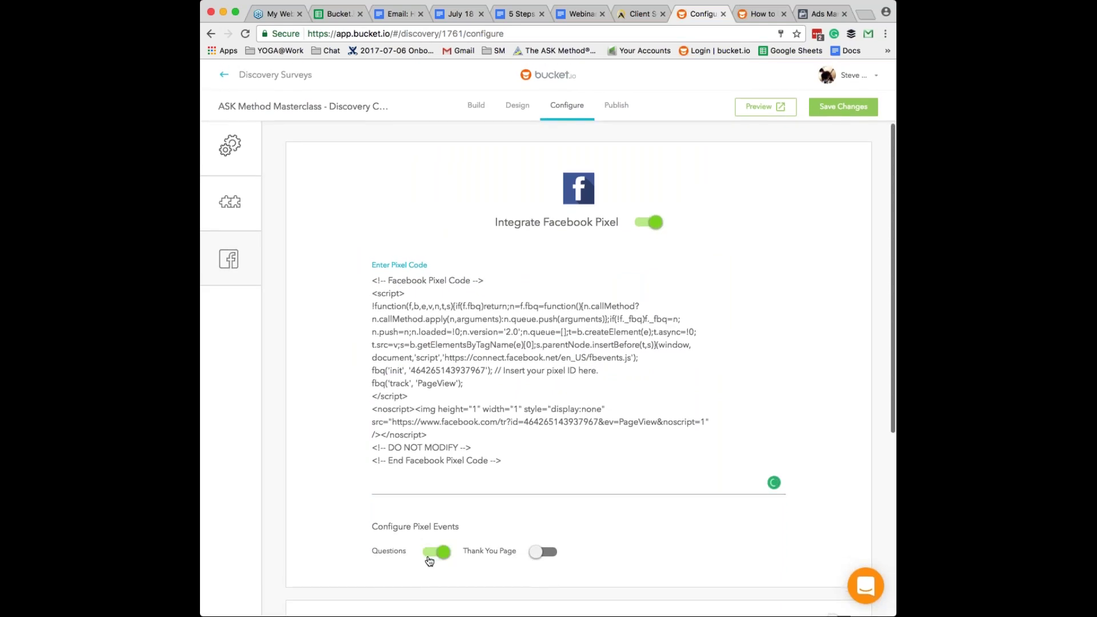
{"action": "scroll", "coordinate": [429, 560], "scroll_direction": "down", "scroll_amount": 5}
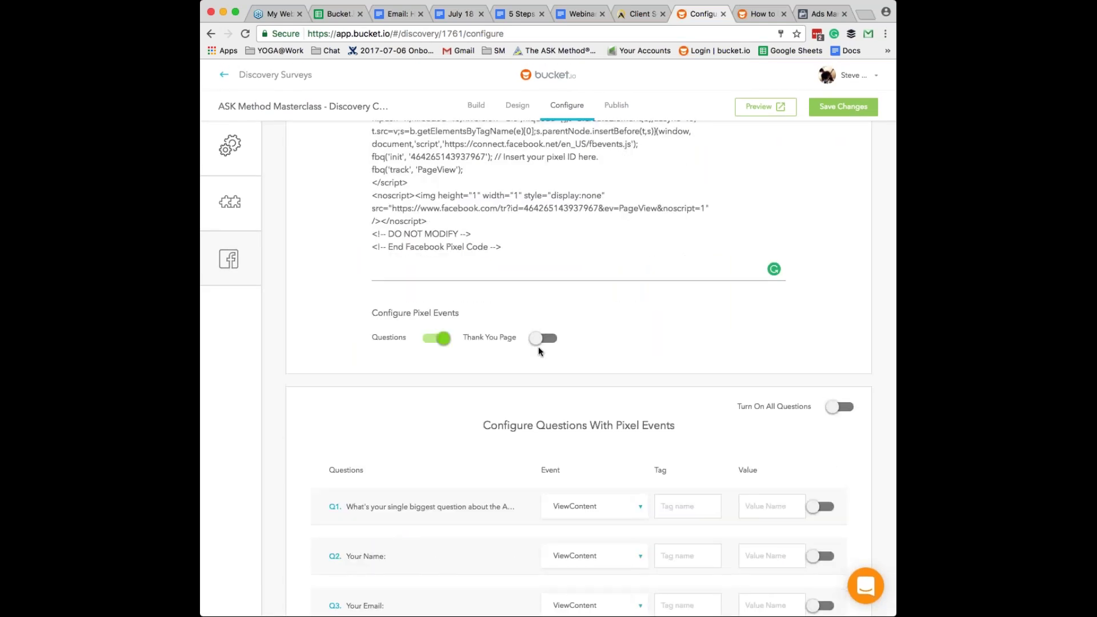
{"action": "left_click", "coordinate": [541, 340]}
{"action": "scroll", "coordinate": [542, 337], "scroll_direction": "down", "scroll_amount": 1}
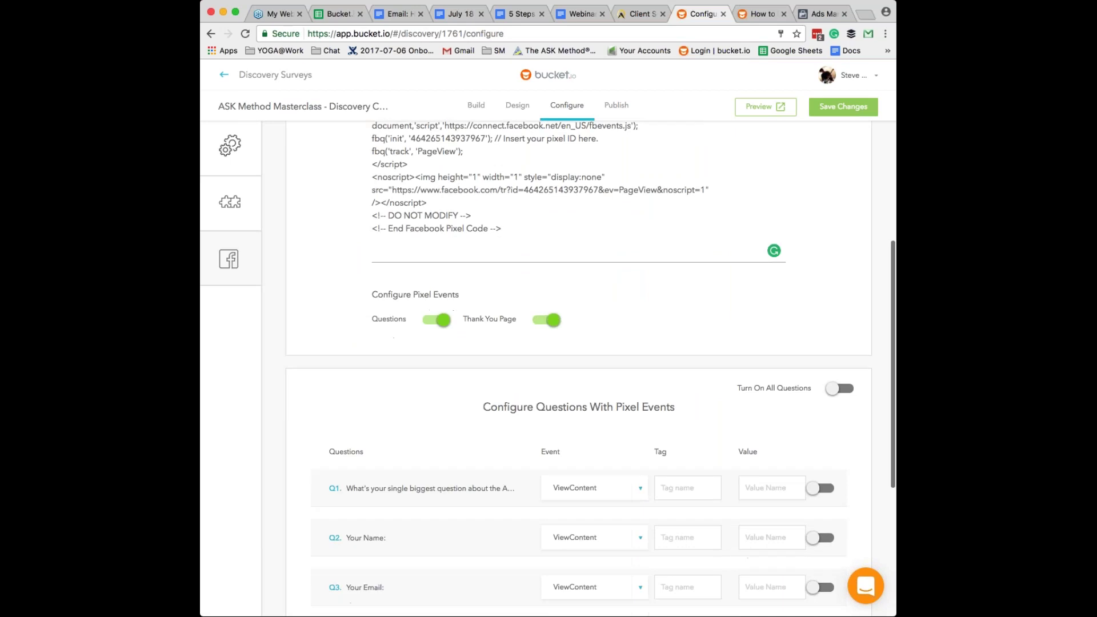
{"action": "scroll", "coordinate": [636, 570], "scroll_direction": "down", "scroll_amount": 5}
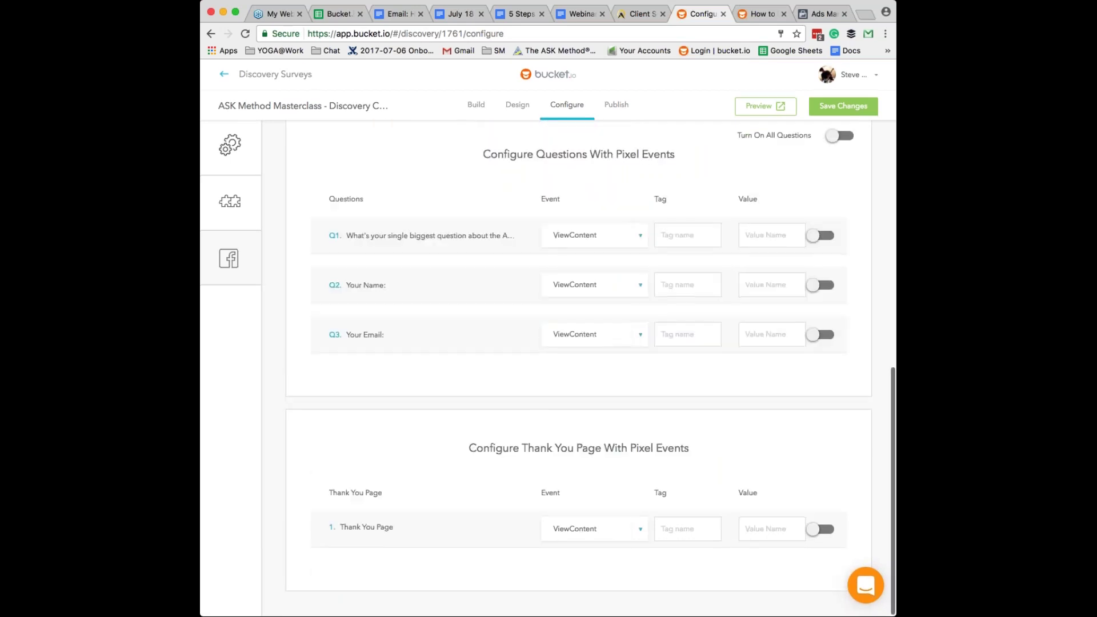
- Set the Thank You Page pixel event to Lead with tag 'ty1' and value 1
{"action": "scroll", "coordinate": [636, 569], "scroll_direction": "up", "scroll_amount": 1}
{"action": "left_click", "coordinate": [636, 569]}
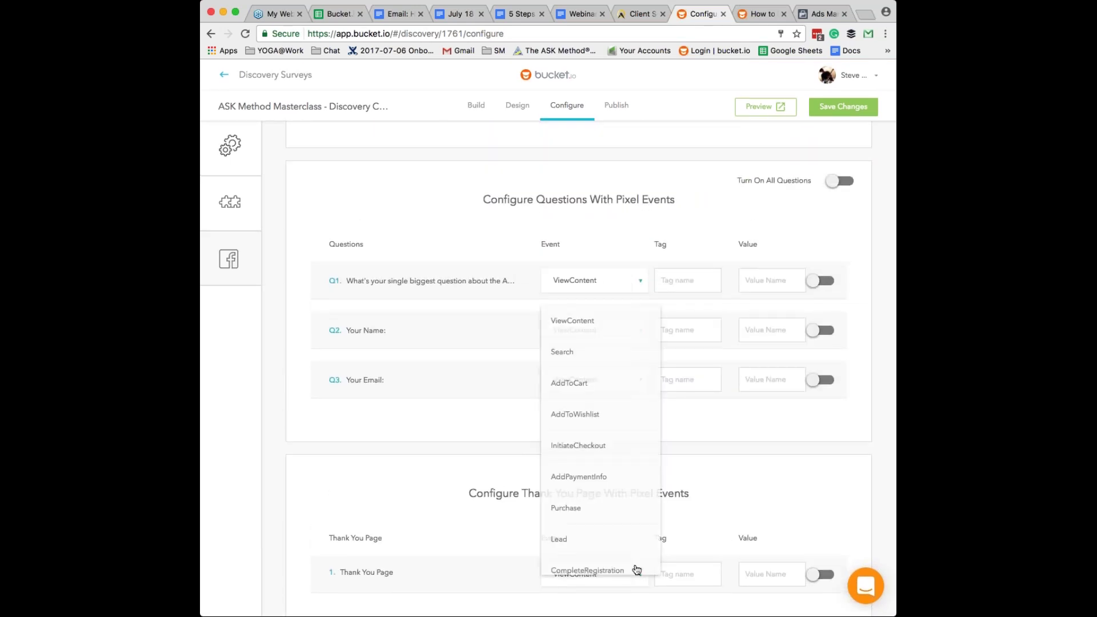
{"action": "left_click", "coordinate": [567, 538]}
{"action": "left_click", "coordinate": [701, 576]}
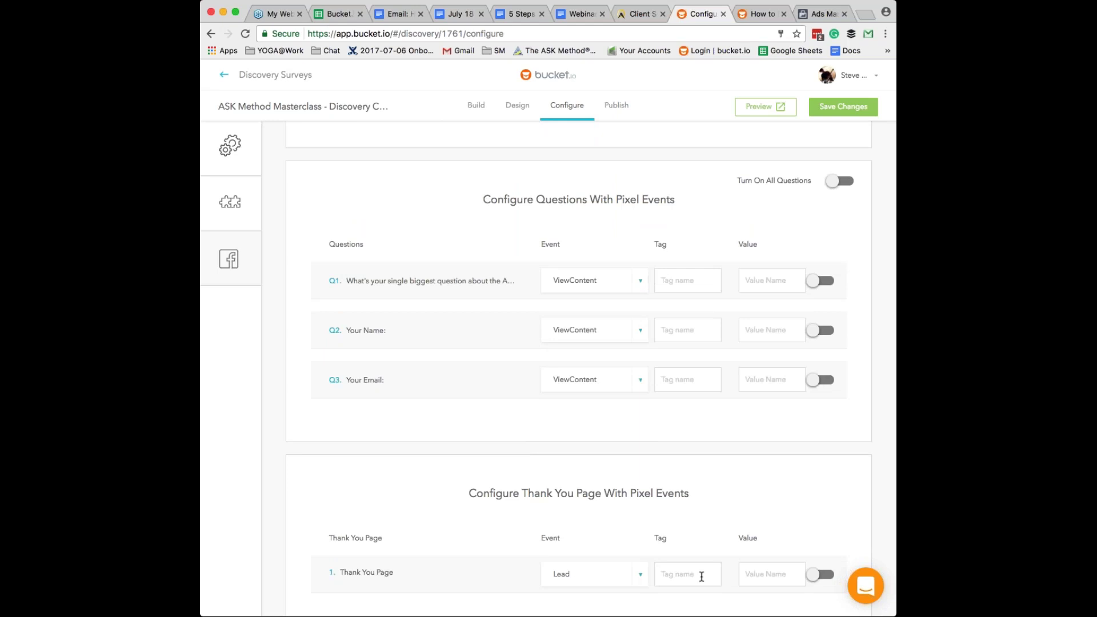
{"action": "type", "text": "ty1"}
{"action": "key", "text": "Tab"}
{"action": "type", "text": "1"}
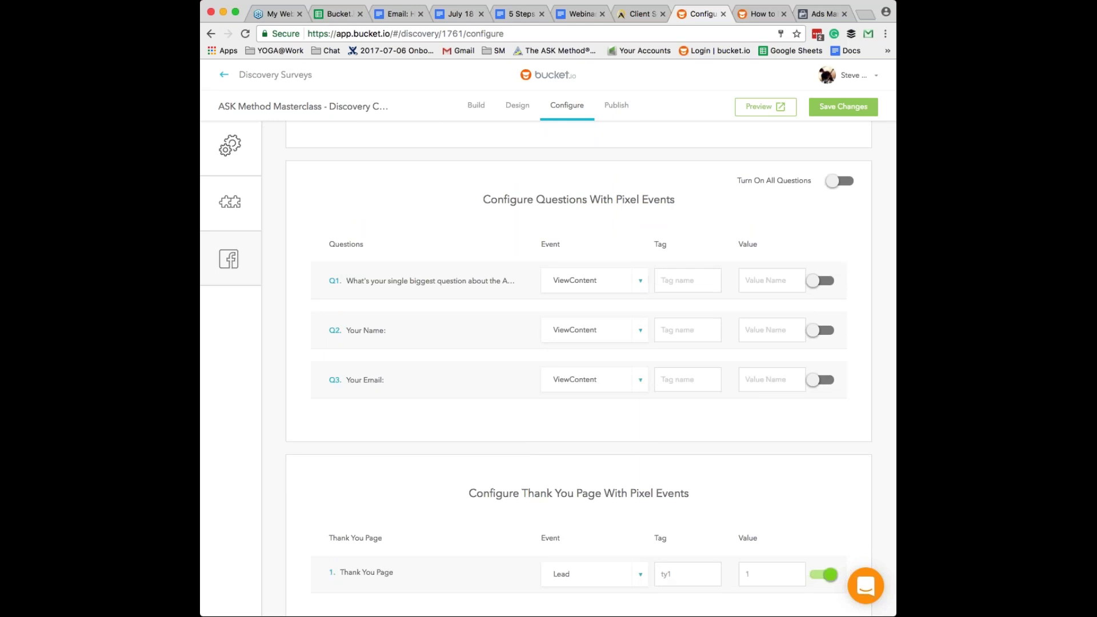
- Scroll back up to review the pasted pixel code and Q1–Q3 ViewContent events
{"action": "scroll", "coordinate": [701, 575], "scroll_direction": "up", "scroll_amount": 5}
{"action": "scroll", "coordinate": [590, 363], "scroll_direction": "down", "scroll_amount": 5}
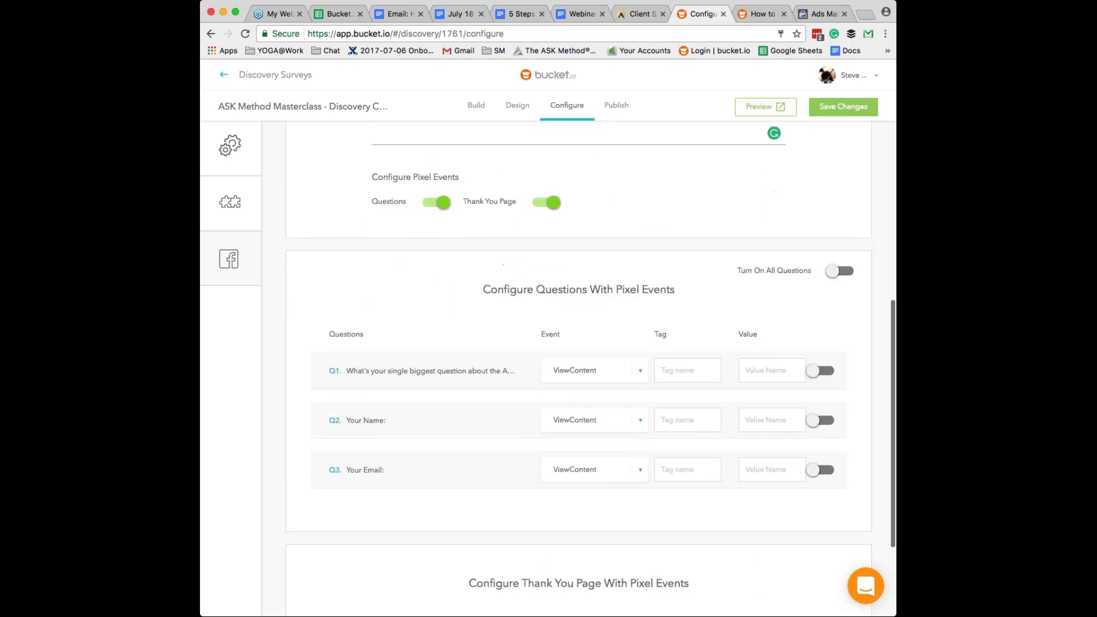
{"action": "scroll", "coordinate": [590, 363], "scroll_direction": "up", "scroll_amount": 1}
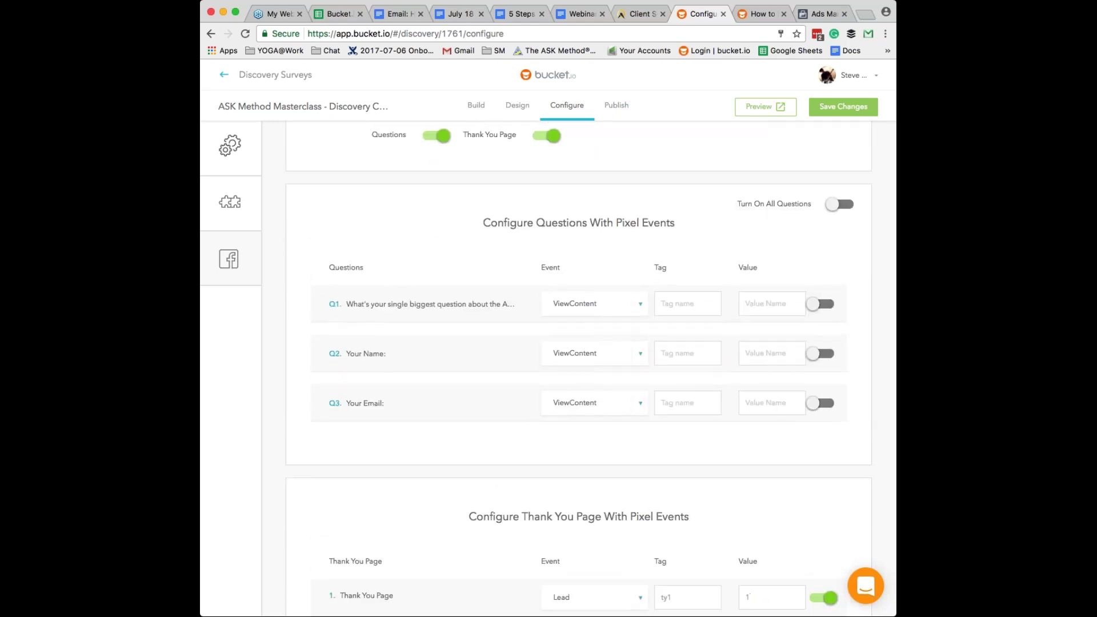
{"action": "scroll", "coordinate": [590, 368], "scroll_direction": "up", "scroll_amount": 1}
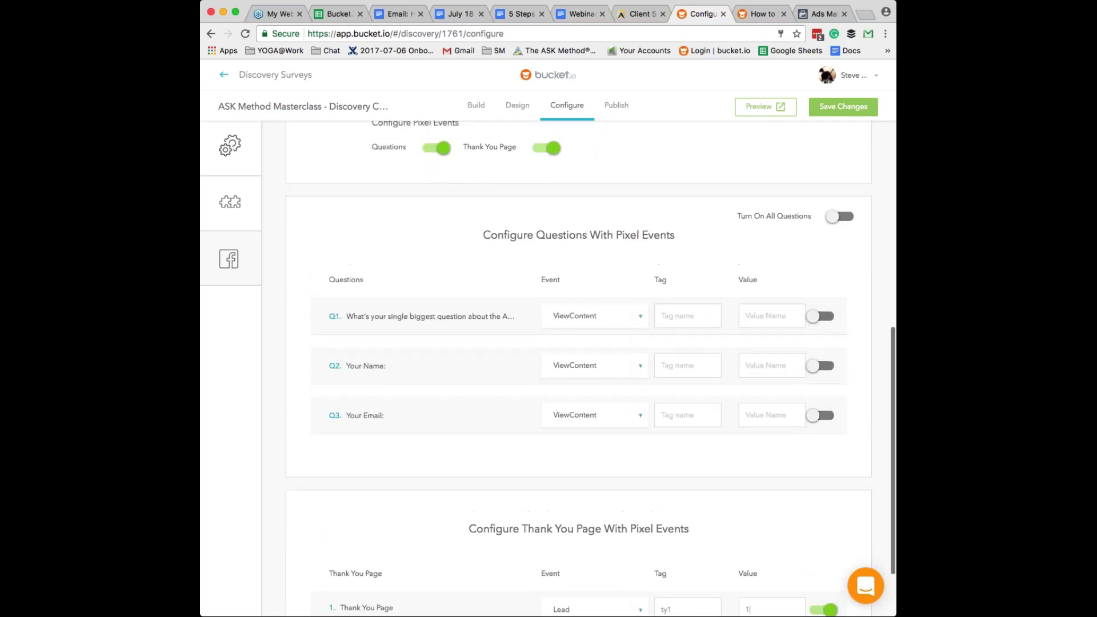
{"action": "scroll", "coordinate": [590, 368], "scroll_direction": "up", "scroll_amount": 3}
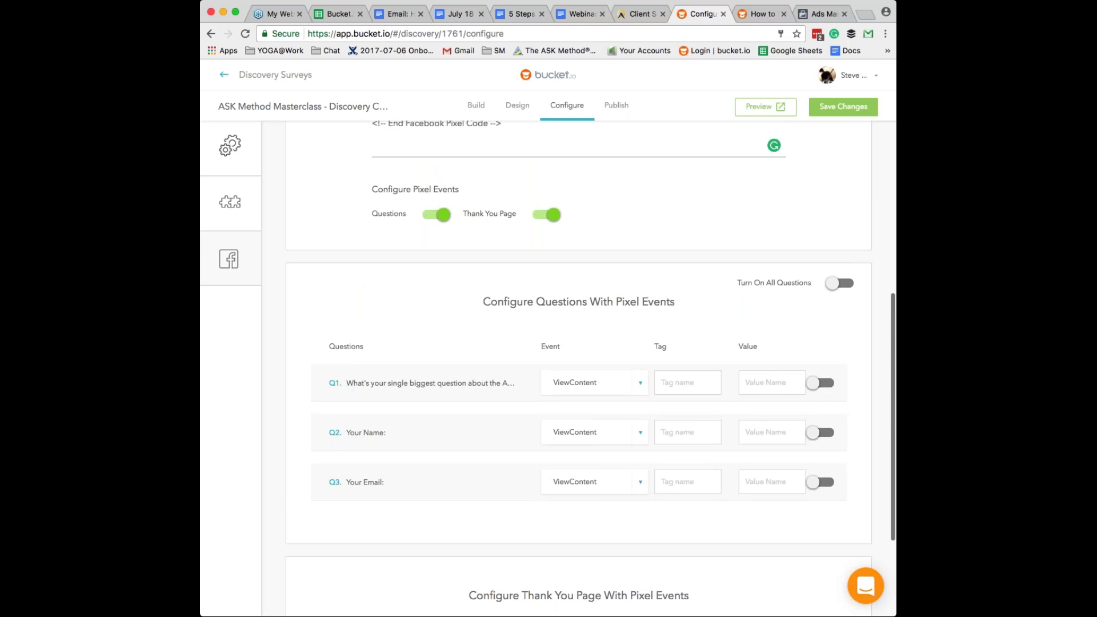
{"action": "scroll", "coordinate": [590, 368], "scroll_direction": "up", "scroll_amount": 2}
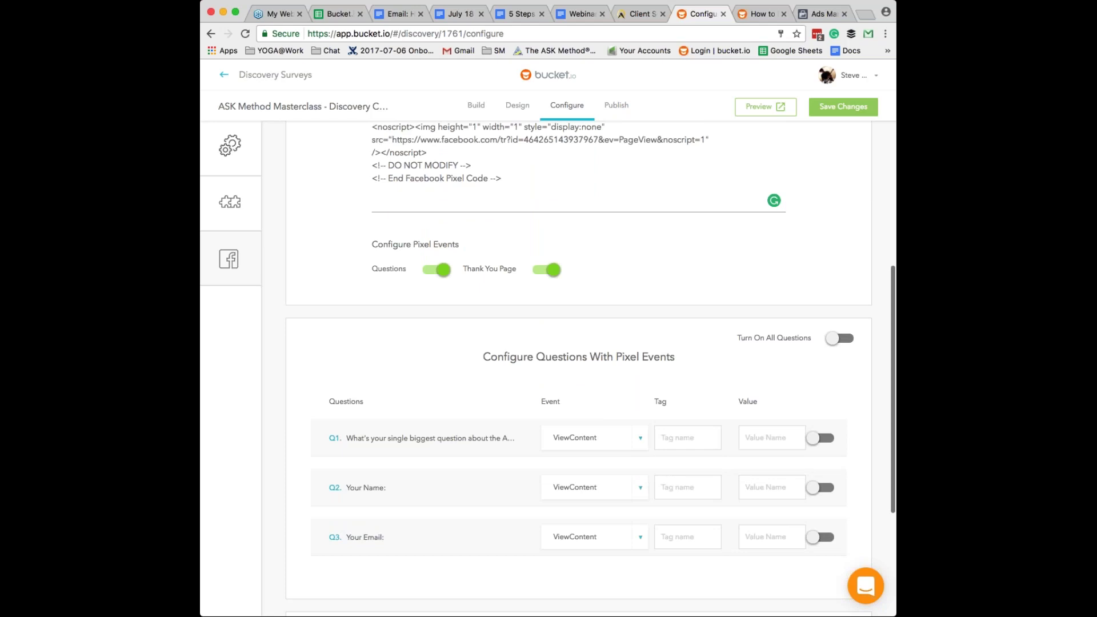
{"action": "scroll", "coordinate": [590, 368], "scroll_direction": "up", "scroll_amount": 4}
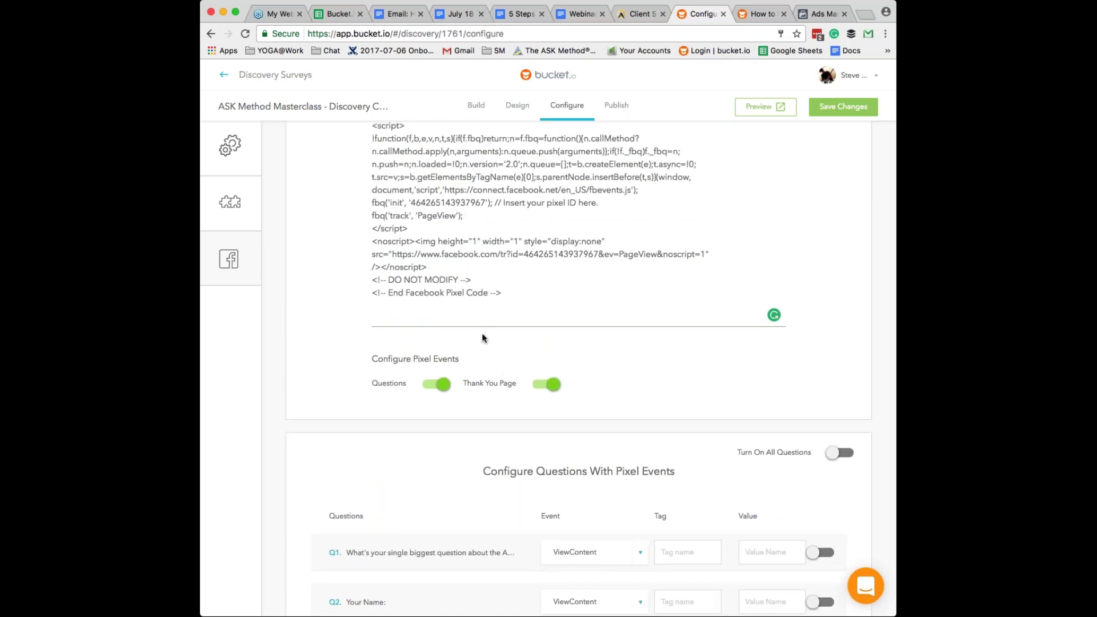
{"action": "scroll", "coordinate": [483, 338], "scroll_direction": "up", "scroll_amount": 6}
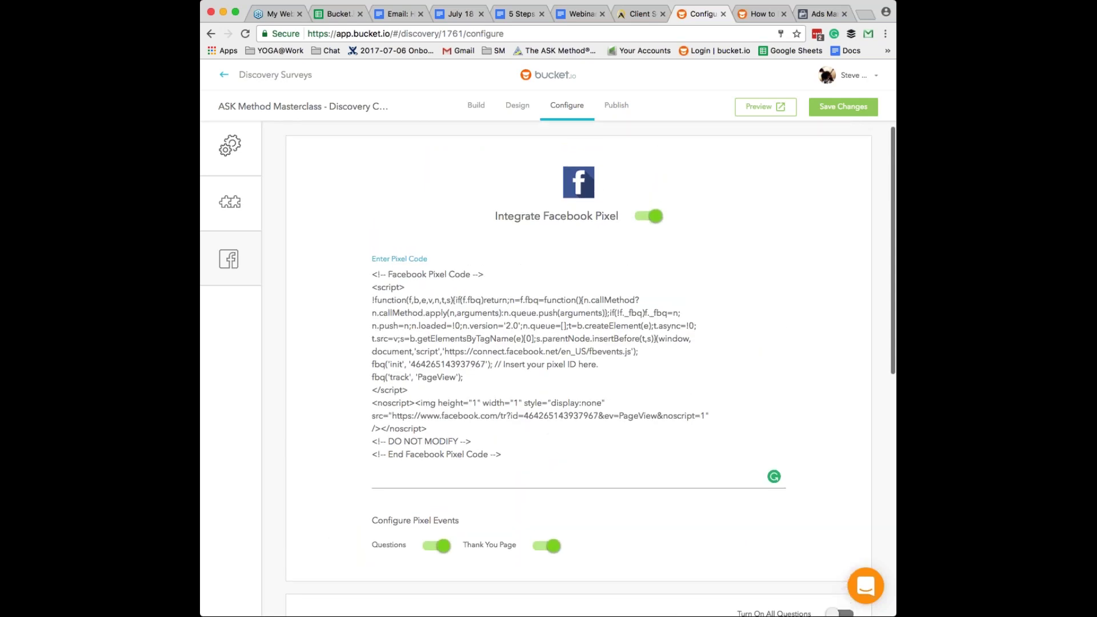
{"action": "scroll", "coordinate": [590, 369], "scroll_direction": "up", "scroll_amount": 1}
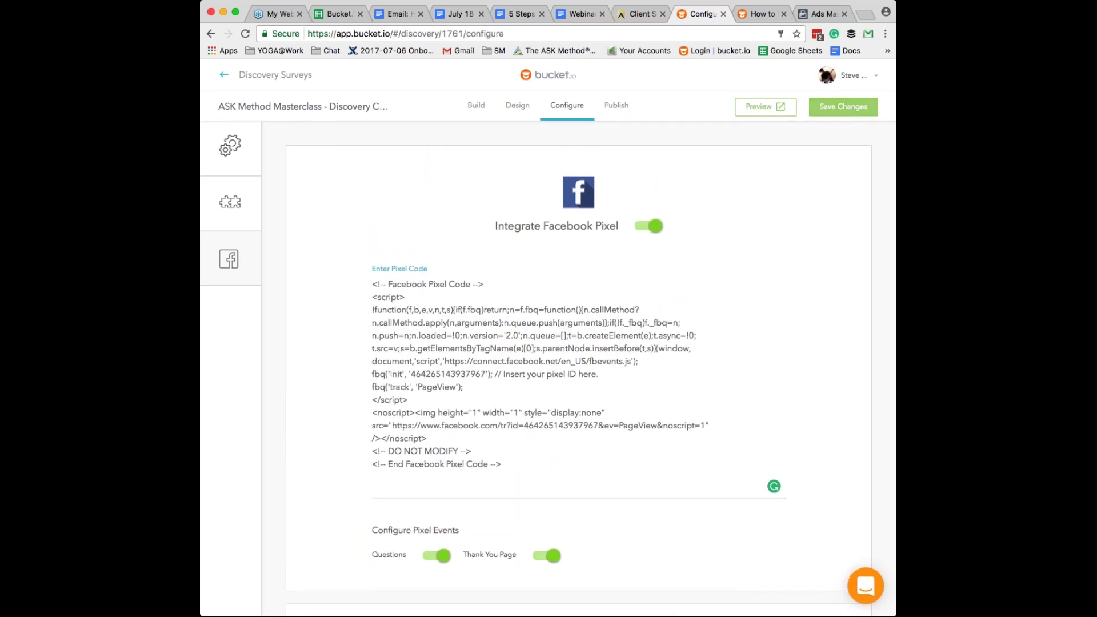
- Save the survey's Facebook Pixel code and event settings with Save Changes
{"action": "left_click", "coordinate": [865, 108]}
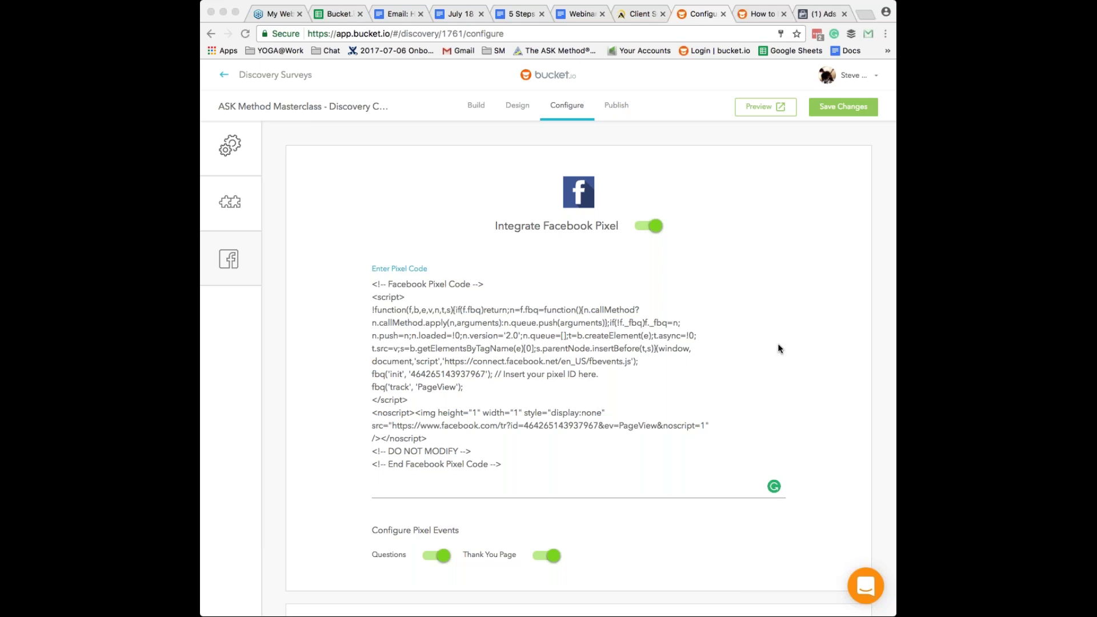
- Enter tag 'sbq' and value 1 for Q1's ViewContent event, correcting a mistyped 0
{"action": "scroll", "coordinate": [642, 371], "scroll_direction": "down", "scroll_amount": 7}
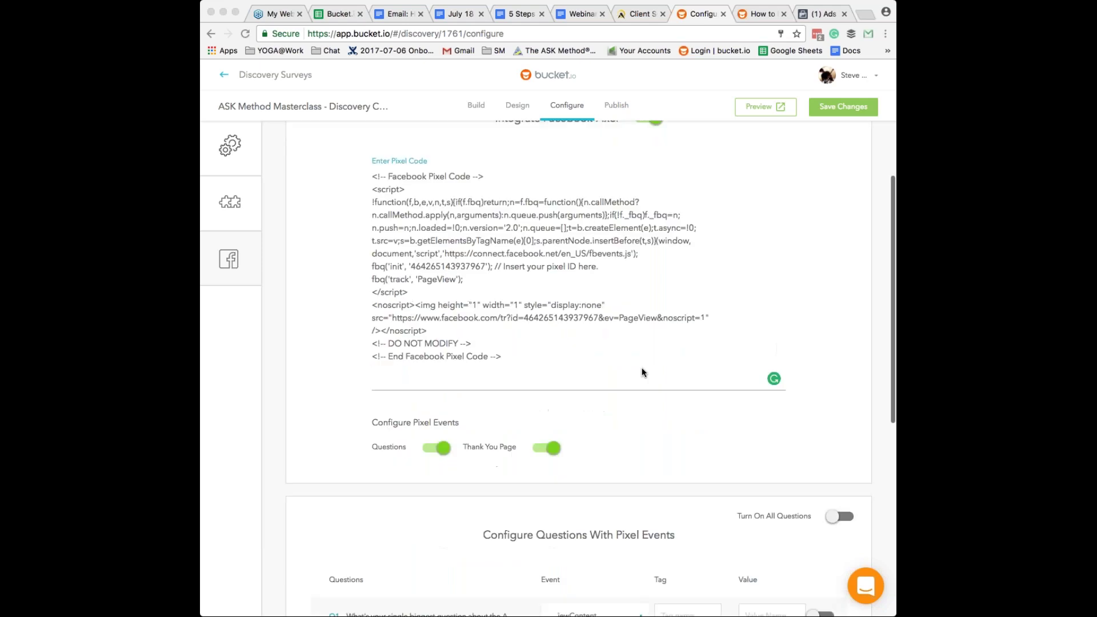
{"action": "scroll", "coordinate": [642, 372], "scroll_direction": "down", "scroll_amount": 1}
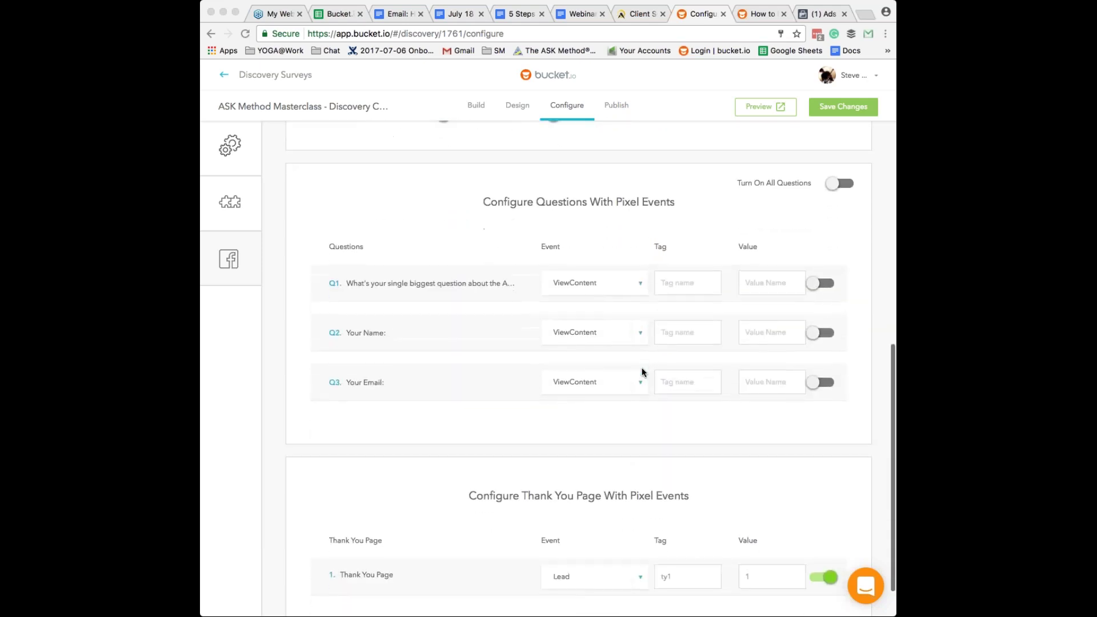
{"action": "scroll", "coordinate": [642, 372], "scroll_direction": "down", "scroll_amount": 1}
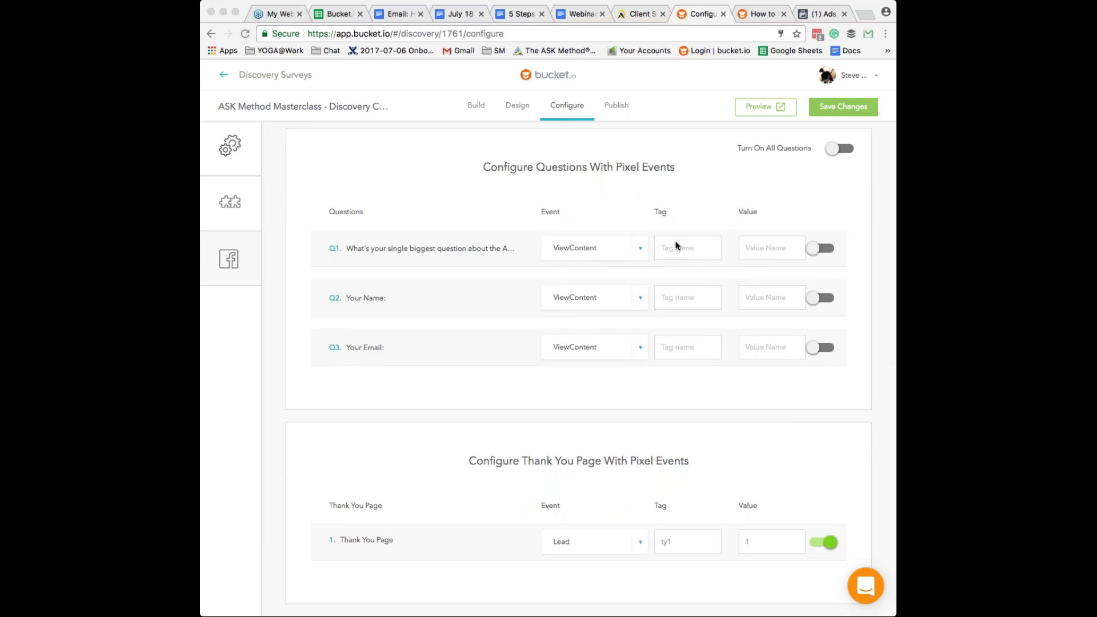
{"action": "left_click", "coordinate": [675, 246]}
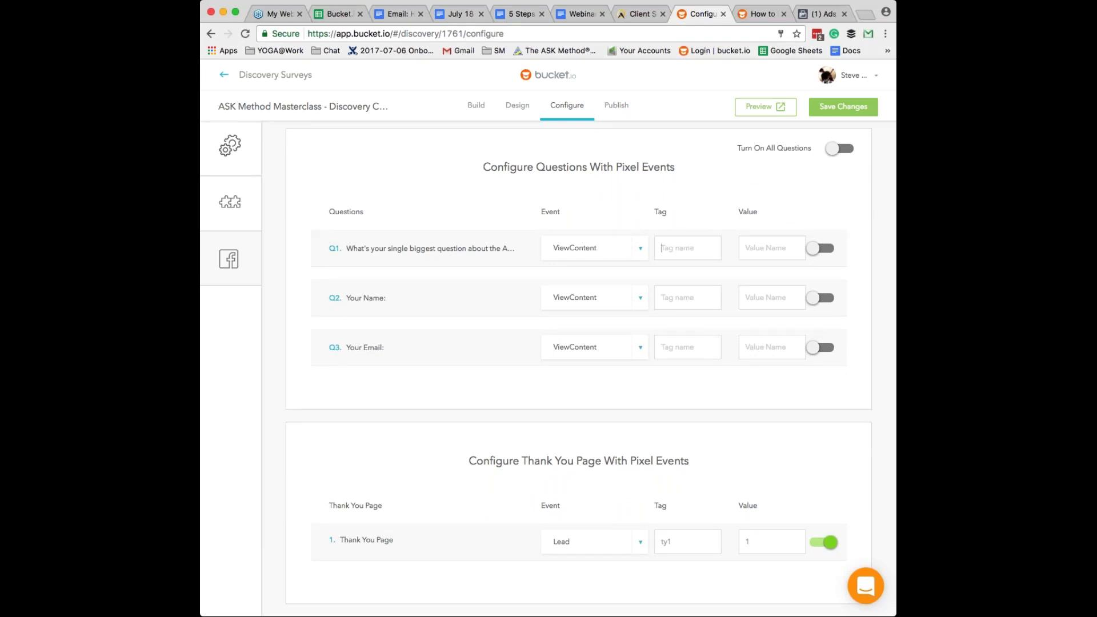
{"action": "type", "text": "sb"}
{"action": "type", "text": "0"}
{"action": "key", "text": "BackSpace"}
{"action": "type", "text": "1"}
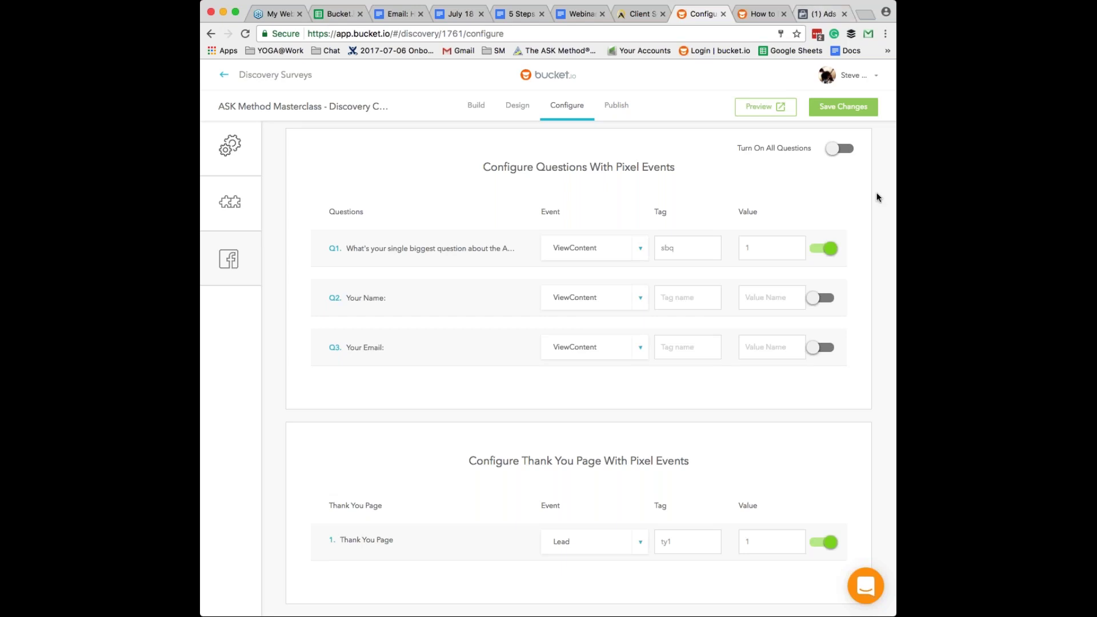
{"action": "left_click", "coordinate": [874, 76]}
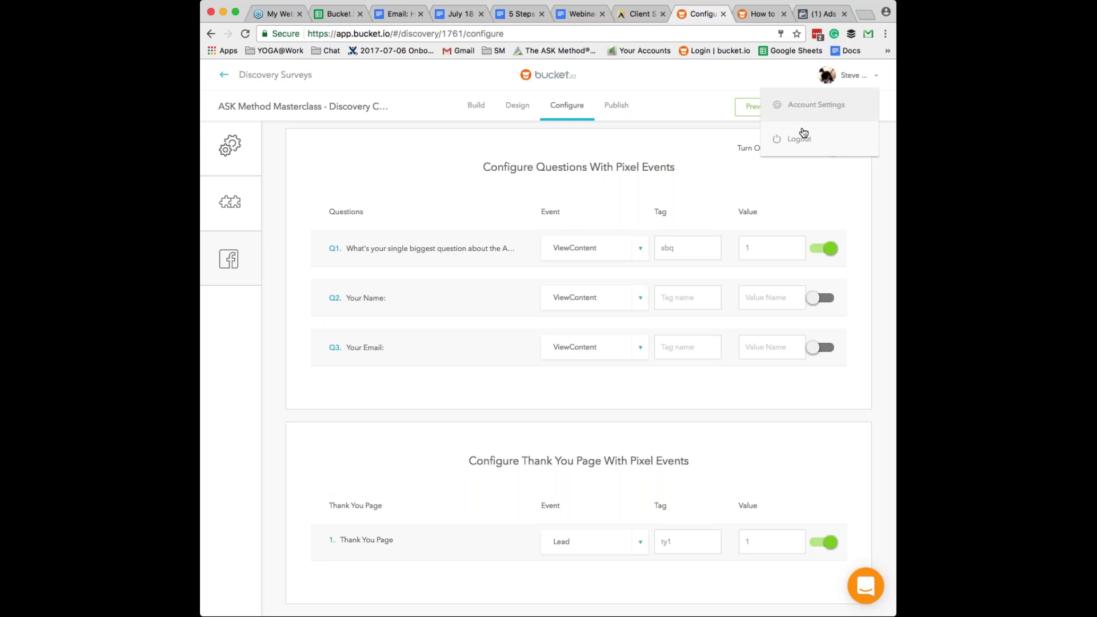
- Log out, sign in with the other account's e-mail, and open the Segment funnel list
{"action": "left_click", "coordinate": [802, 134]}
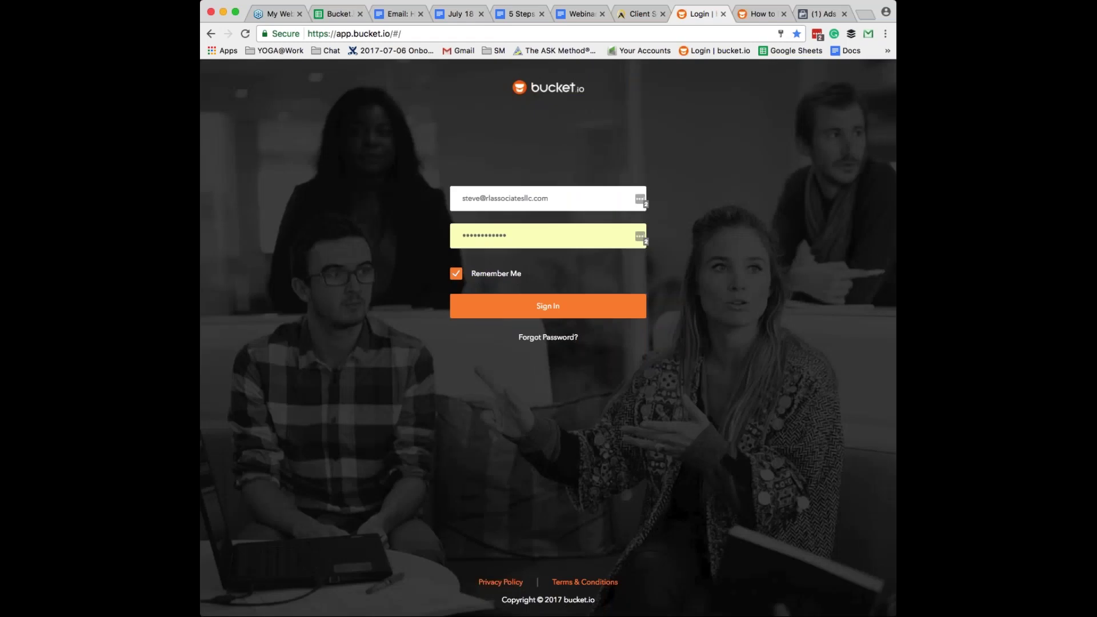
{"action": "triple_click", "coordinate": [503, 198]}
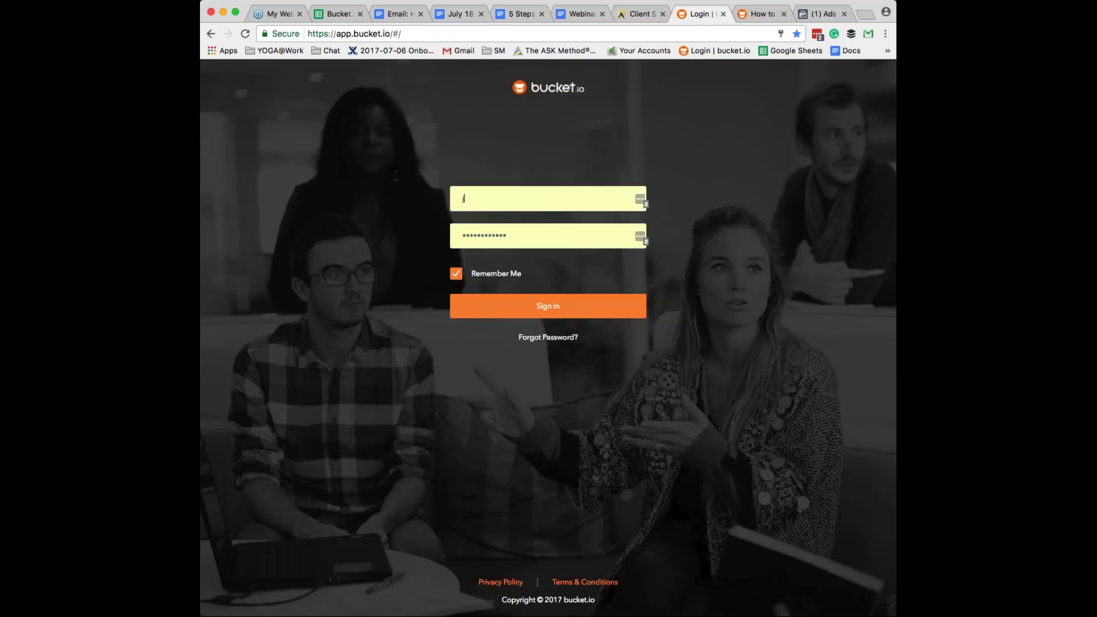
{"action": "left_click", "coordinate": [489, 223]}
{"action": "key", "text": "Return"}
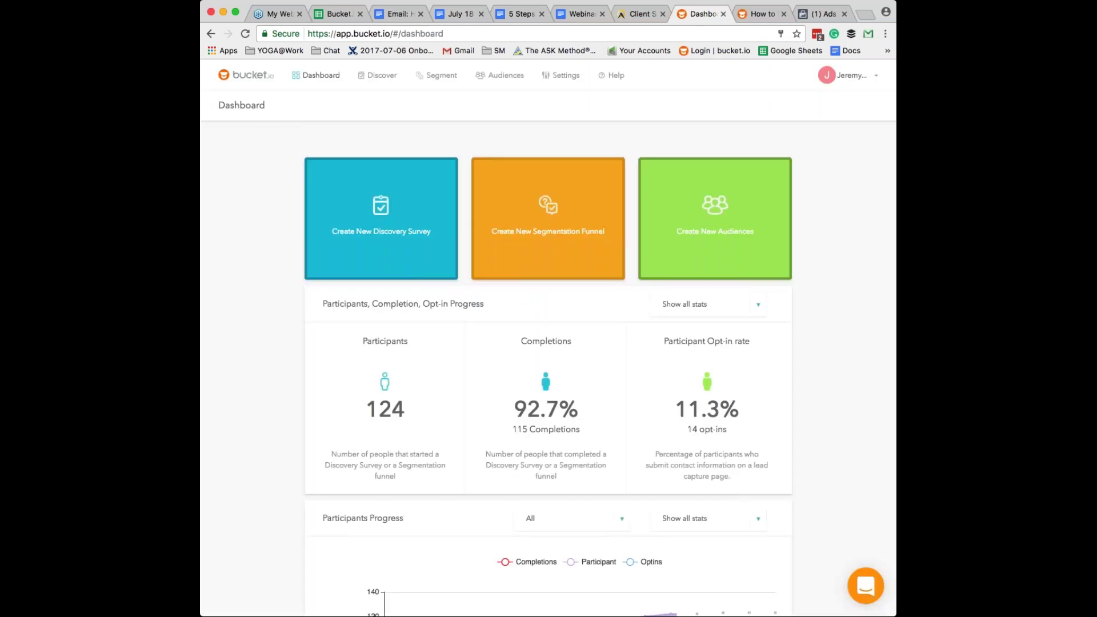
{"action": "left_click", "coordinate": [434, 78]}
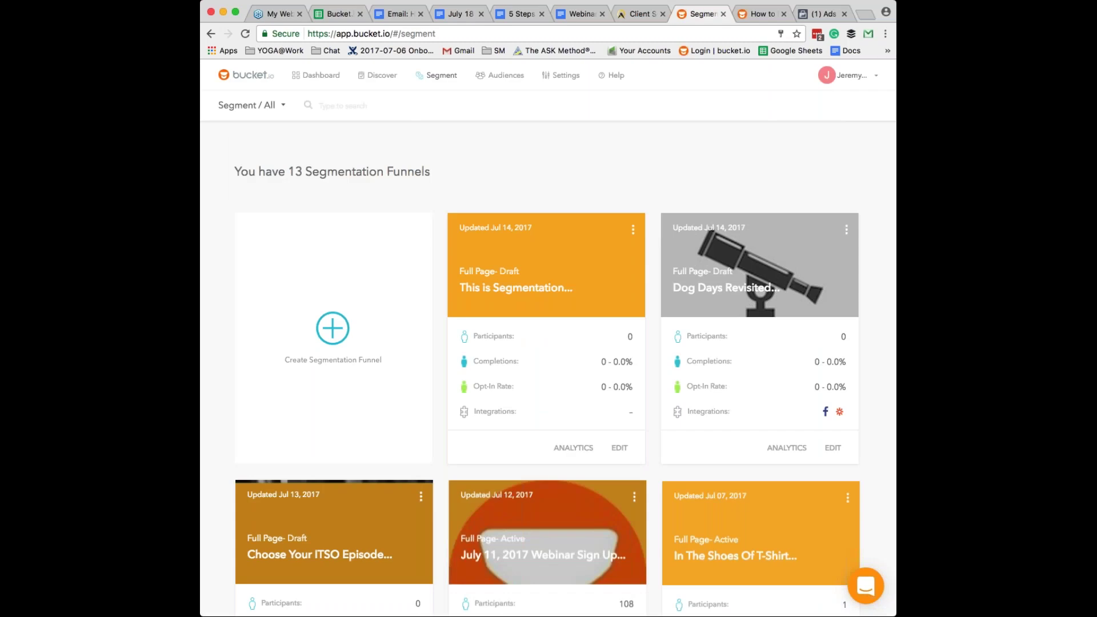
- Open the Choose Your ITSO Episode funnel in Build and review its welcome page and Q1–Q3
{"action": "scroll", "coordinate": [335, 364], "scroll_direction": "down", "scroll_amount": 5}
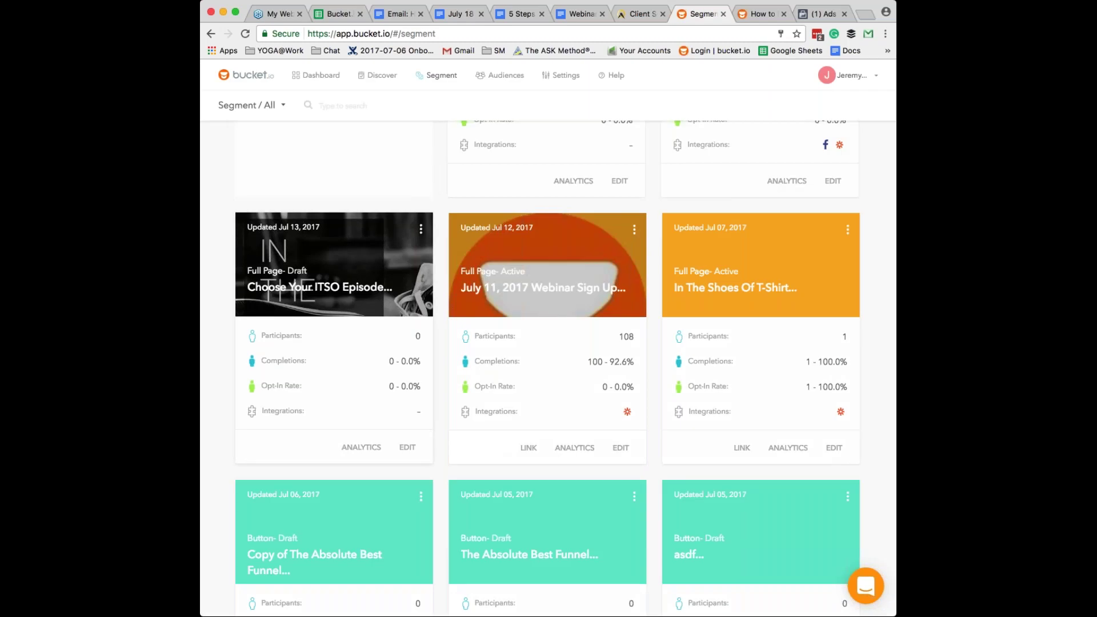
{"action": "left_click", "coordinate": [408, 446]}
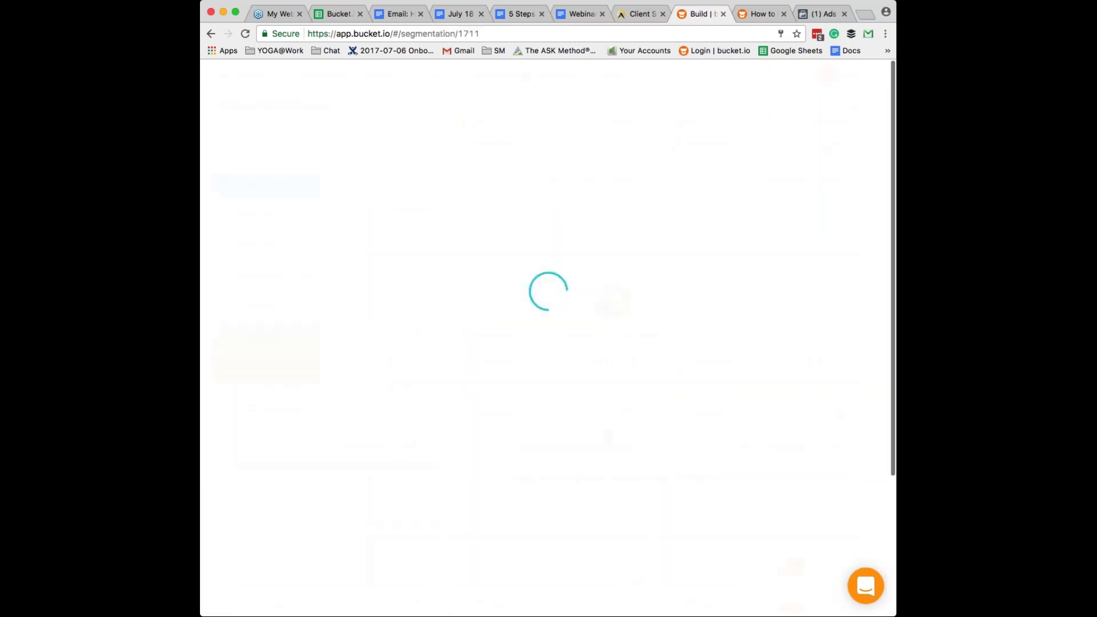
{"action": "scroll", "coordinate": [614, 342], "scroll_direction": "down", "scroll_amount": 1}
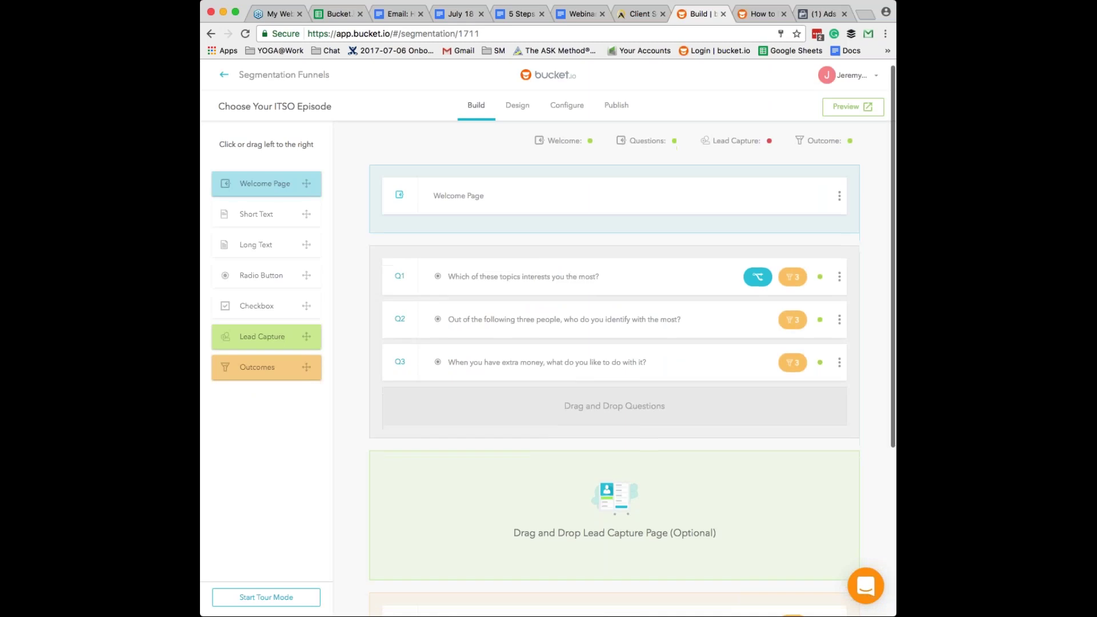
{"action": "scroll", "coordinate": [614, 342], "scroll_direction": "down", "scroll_amount": 1}
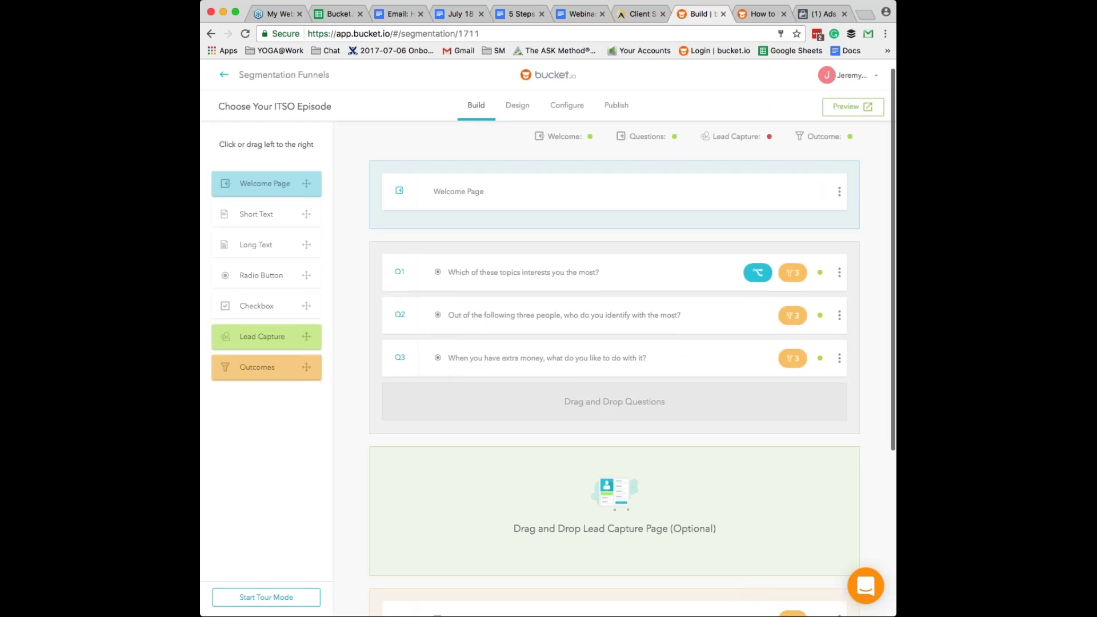
{"action": "scroll", "coordinate": [548, 337], "scroll_direction": "up", "scroll_amount": 1}
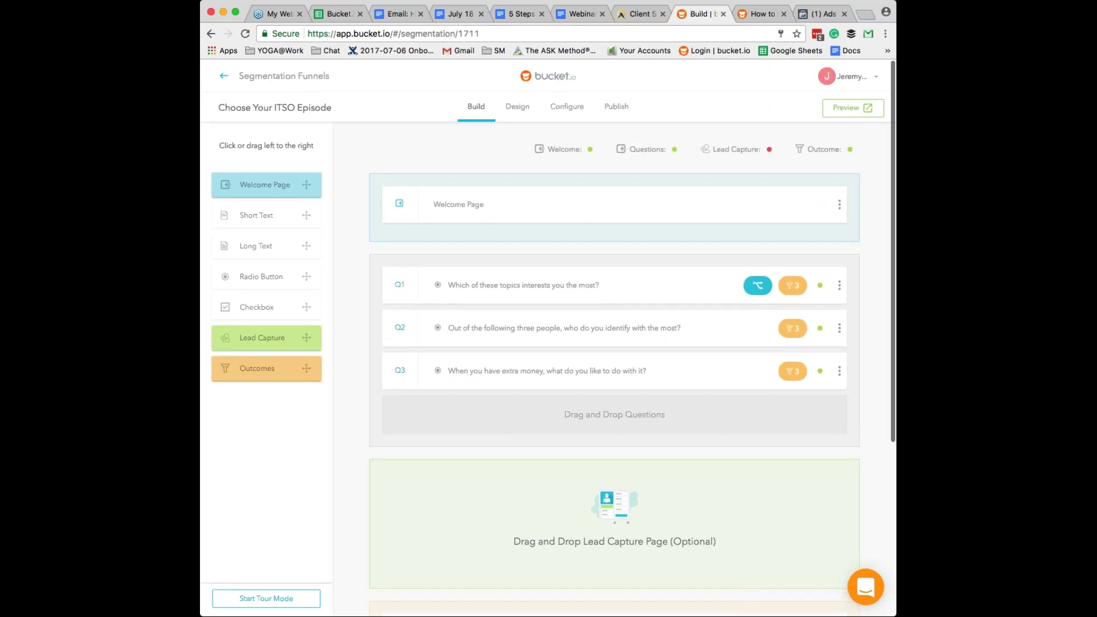
- Turn on Facebook Pixel integration in the funnel's Configure settings and paste the pixel code
{"action": "scroll", "coordinate": [614, 343], "scroll_direction": "up", "scroll_amount": 1}
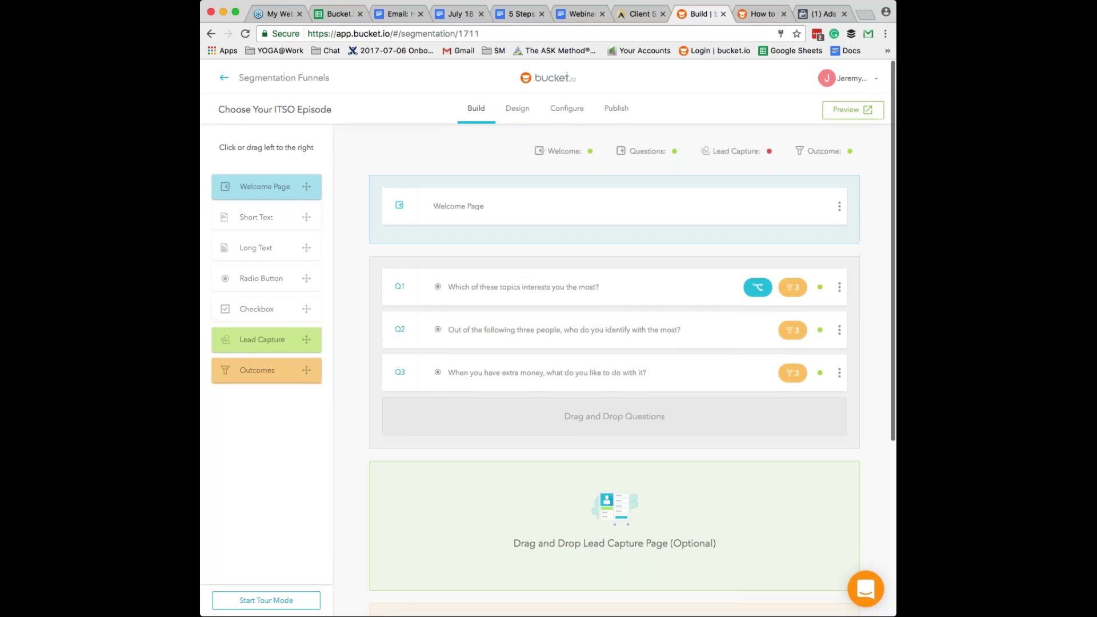
{"action": "left_click", "coordinate": [566, 108]}
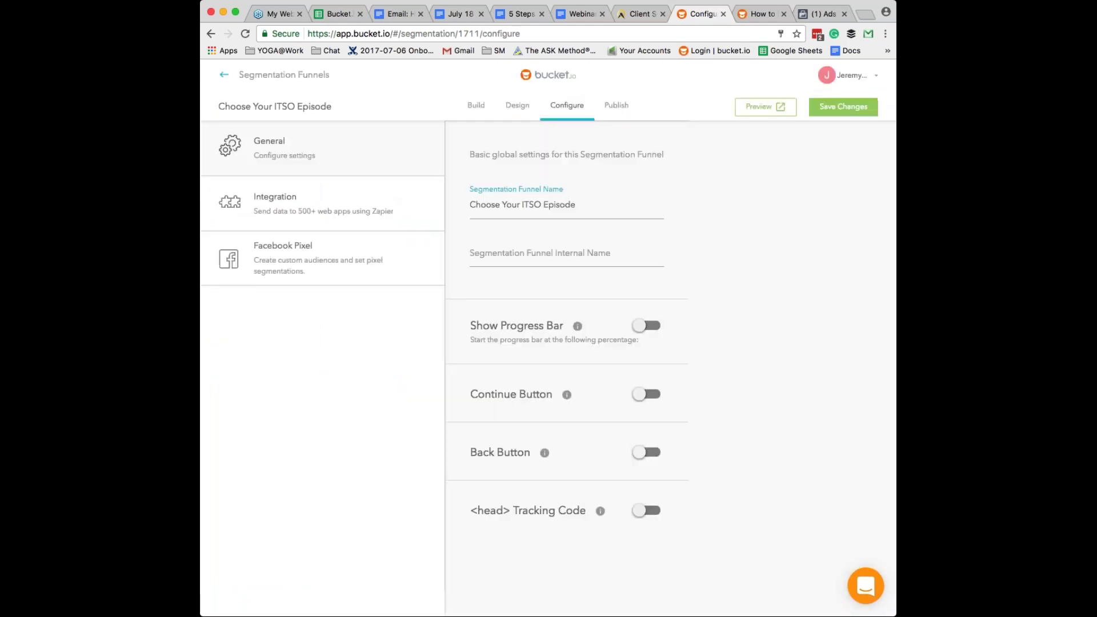
{"action": "left_click", "coordinate": [289, 249]}
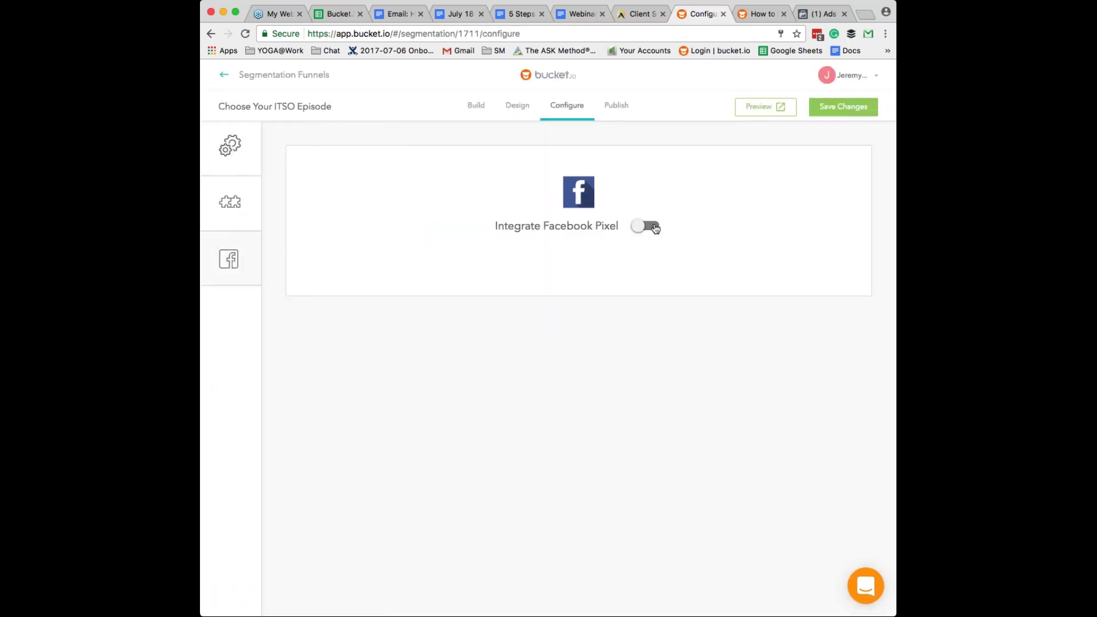
{"action": "left_click", "coordinate": [654, 227]}
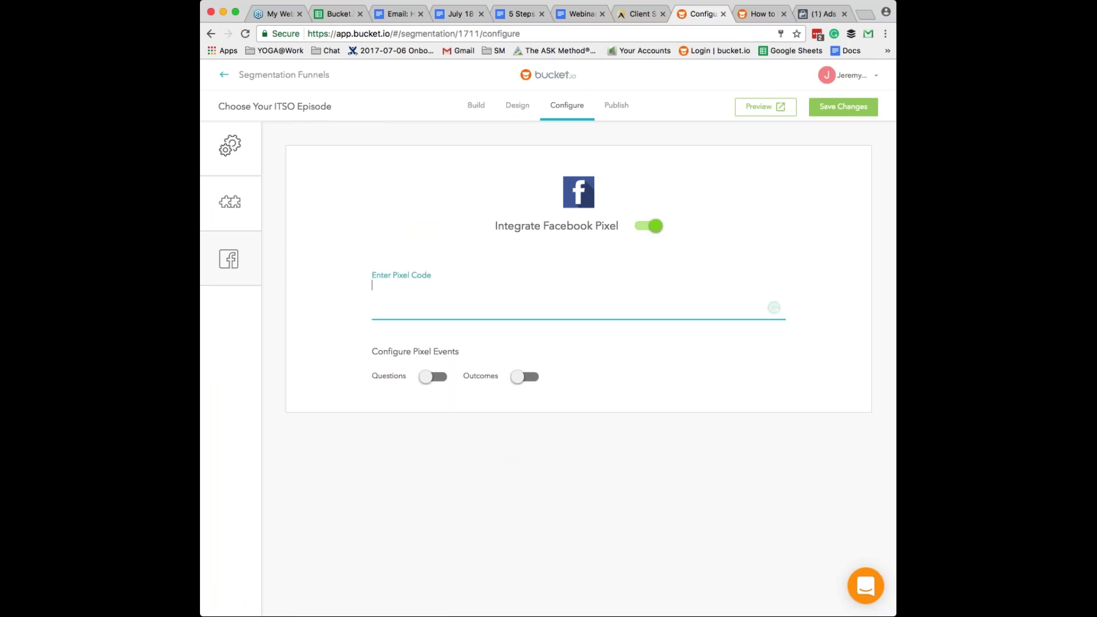
{"action": "key", "text": "super+v"}
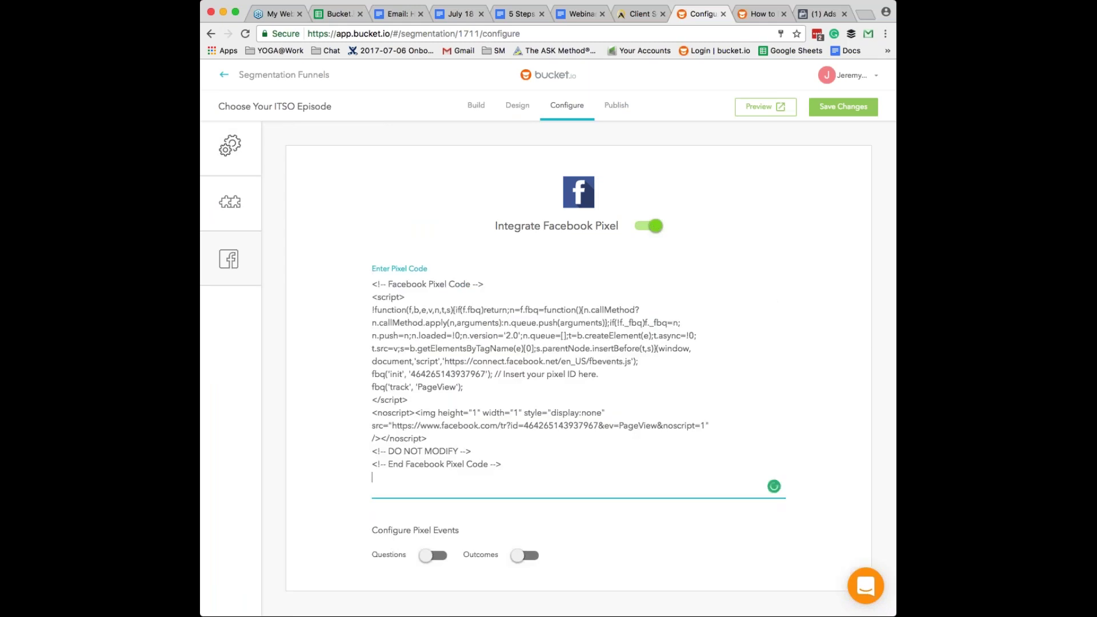
- Enable Facebook Pixel events for both Questions and Outcomes
{"action": "scroll", "coordinate": [465, 286], "scroll_direction": "down", "scroll_amount": 1}
{"action": "left_click", "coordinate": [435, 553]}
{"action": "left_click", "coordinate": [523, 554]}
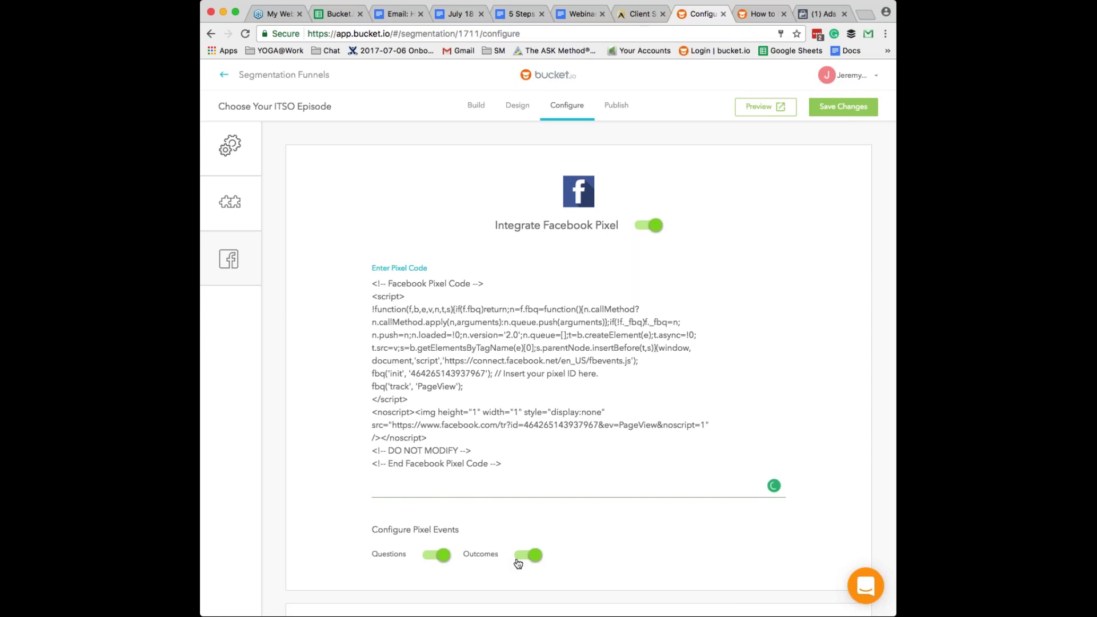
{"action": "scroll", "coordinate": [518, 563], "scroll_direction": "down", "scroll_amount": 5}
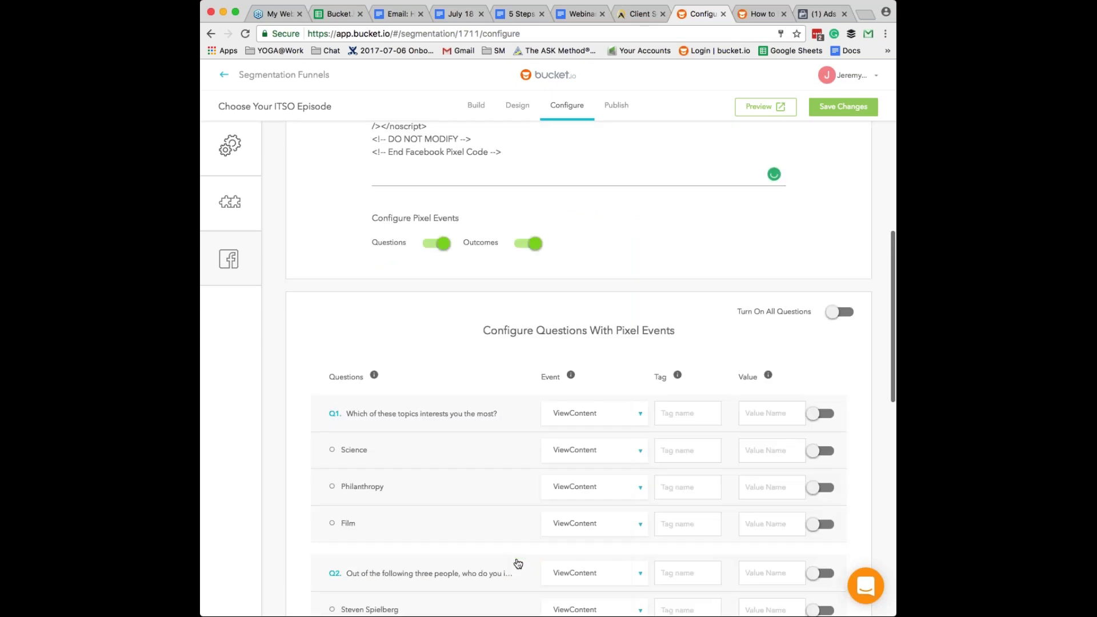
{"action": "scroll", "coordinate": [517, 563], "scroll_direction": "down", "scroll_amount": 5}
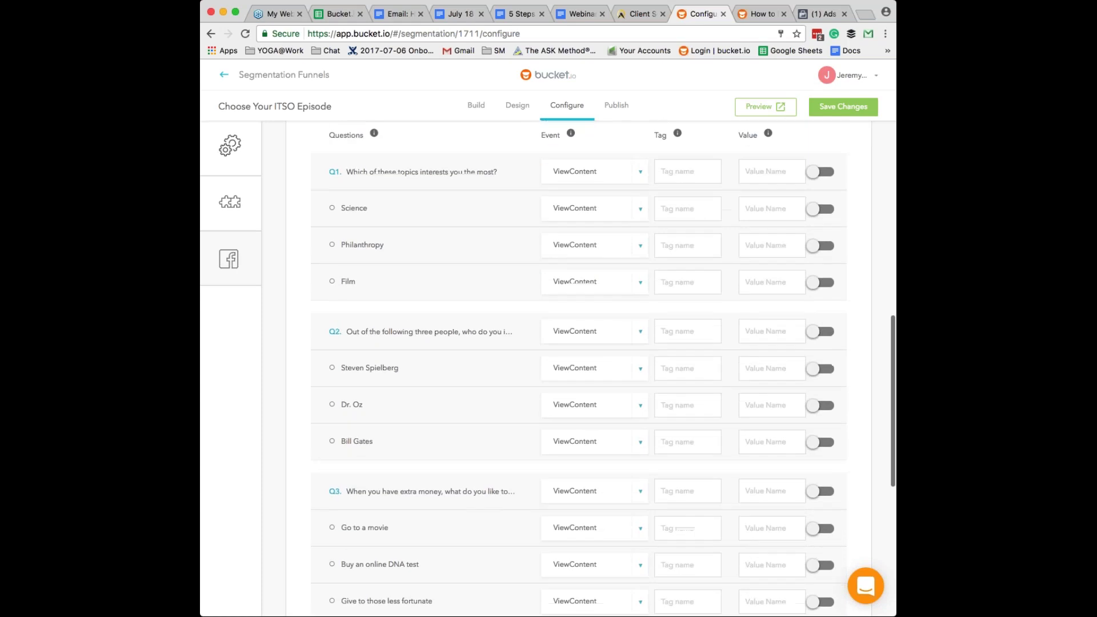
{"action": "left_click", "coordinate": [687, 155]}
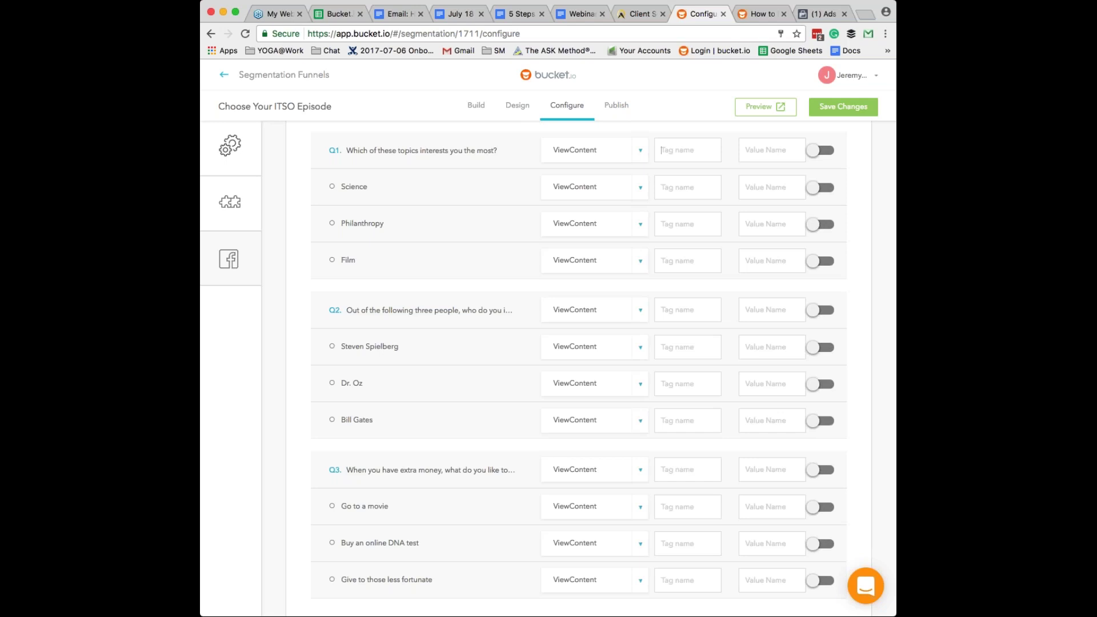
- Tag Science interest_science with value 1, Philanthropy interest_philan with value 2, and Film interest_film
{"action": "type", "text": "int"}
{"action": "key", "text": "BackSpace"}
{"action": "key", "text": "BackSpace"}
{"action": "key", "text": "BackSpace"}
{"action": "type", "text": "interest_science"}
{"action": "key", "text": "Tab"}
{"action": "type", "text": "1"}
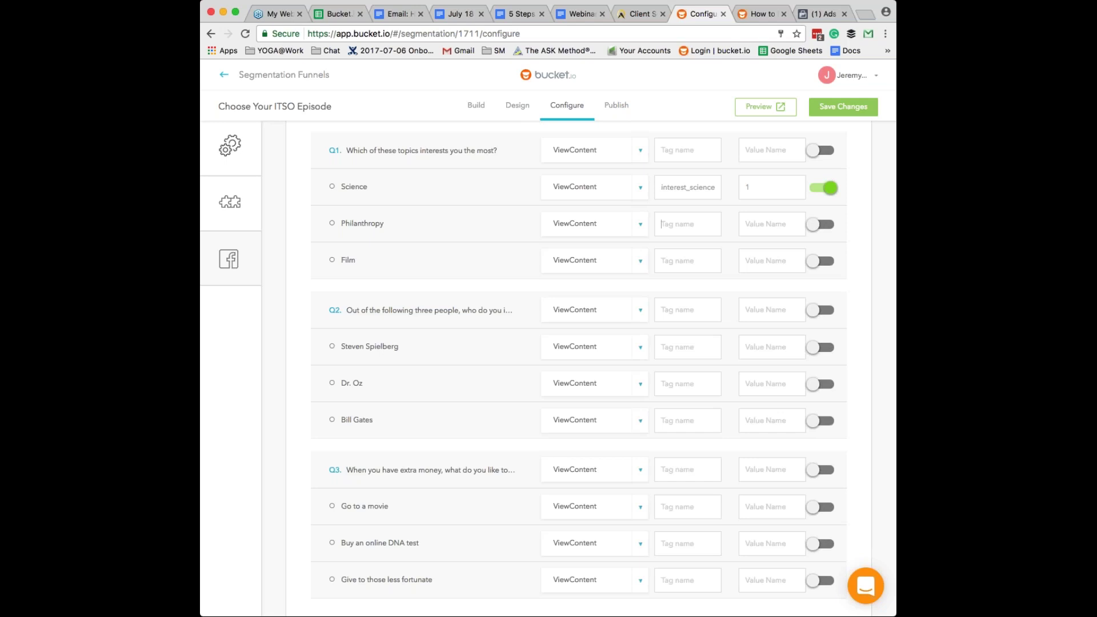
{"action": "type", "text": "interest"}
{"action": "type", "text": "_philan"}
{"action": "type", "text": "2"}
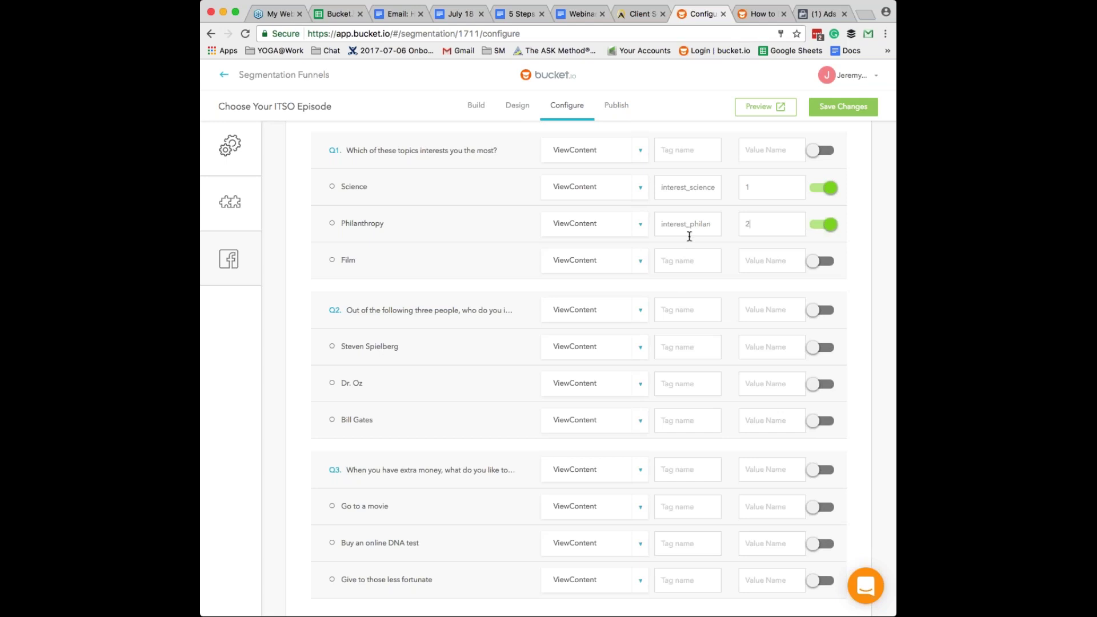
{"action": "type", "text": "interest_film"}
- Change the Science answer's tag to interest and its value to science
{"action": "left_click", "coordinate": [695, 150]}
{"action": "left_click_drag", "start_coordinate": [714, 186], "coordinate": [617, 190]}
{"action": "type", "text": "tern"}
{"action": "type", "text": "estni"}
{"action": "left_click_drag", "start_coordinate": [693, 190], "coordinate": [657, 190]}
{"action": "key", "text": "BackSpace"}
{"action": "type", "text": "interest"}
{"action": "key", "text": "Tab"}
{"action": "type", "text": "scei"}
{"action": "type", "text": "ence"}
{"action": "key", "text": "Tab"}
- Trim the Philanthropy and Film tags to interest, with values philanthropy and film
{"action": "left_click", "coordinate": [699, 228]}
{"action": "left_click_drag", "start_coordinate": [711, 225], "coordinate": [688, 226]}
{"action": "key", "text": "BackSpace"}
{"action": "type", "text": "philanthropy"}
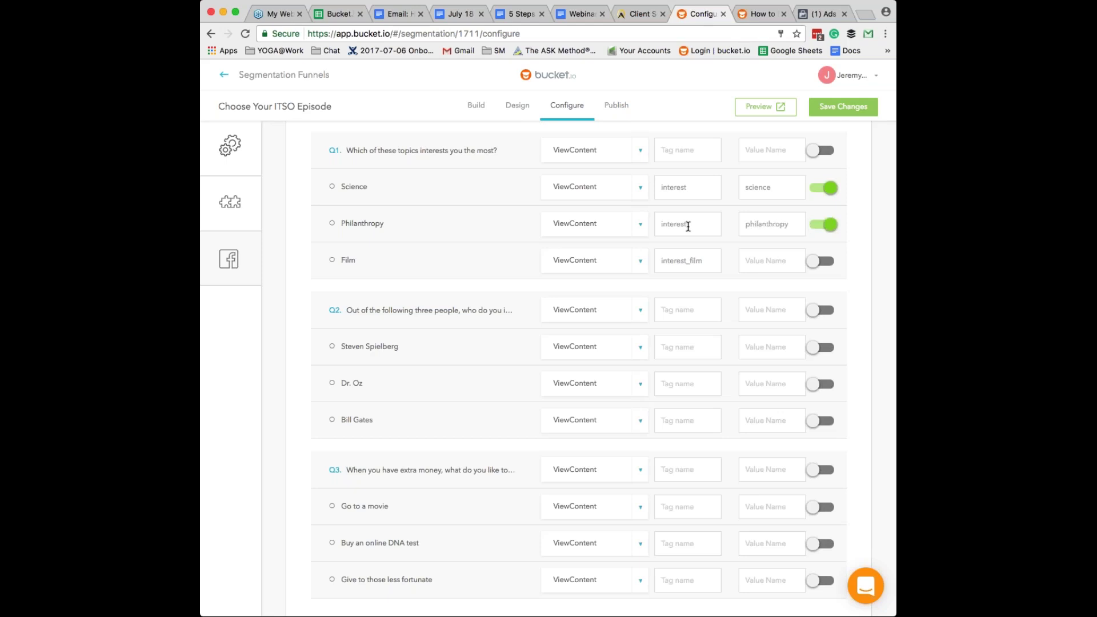
{"action": "left_click", "coordinate": [702, 259]}
{"action": "key", "text": "BackSpace"}
{"action": "key", "text": "BackSpace"}
{"action": "key", "text": "BackSpace"}
{"action": "key", "text": "BackSpace"}
{"action": "key", "text": "BackSpace"}
{"action": "key", "text": "Tab"}
{"action": "type", "text": "film"}
{"action": "key", "text": "Tab"}
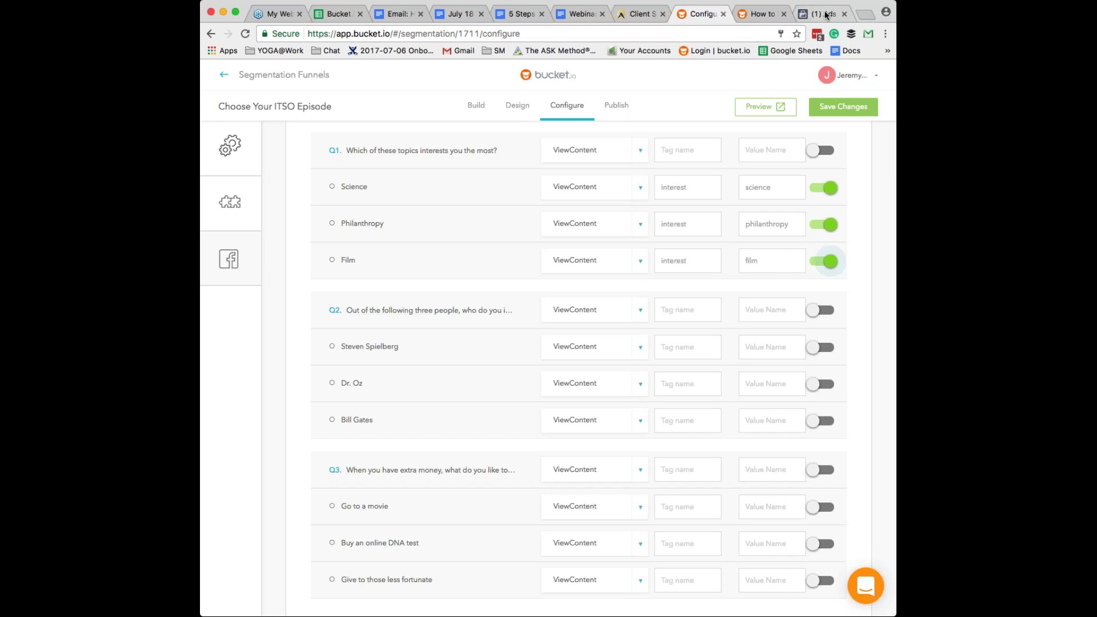
{"action": "left_click", "coordinate": [825, 16]}
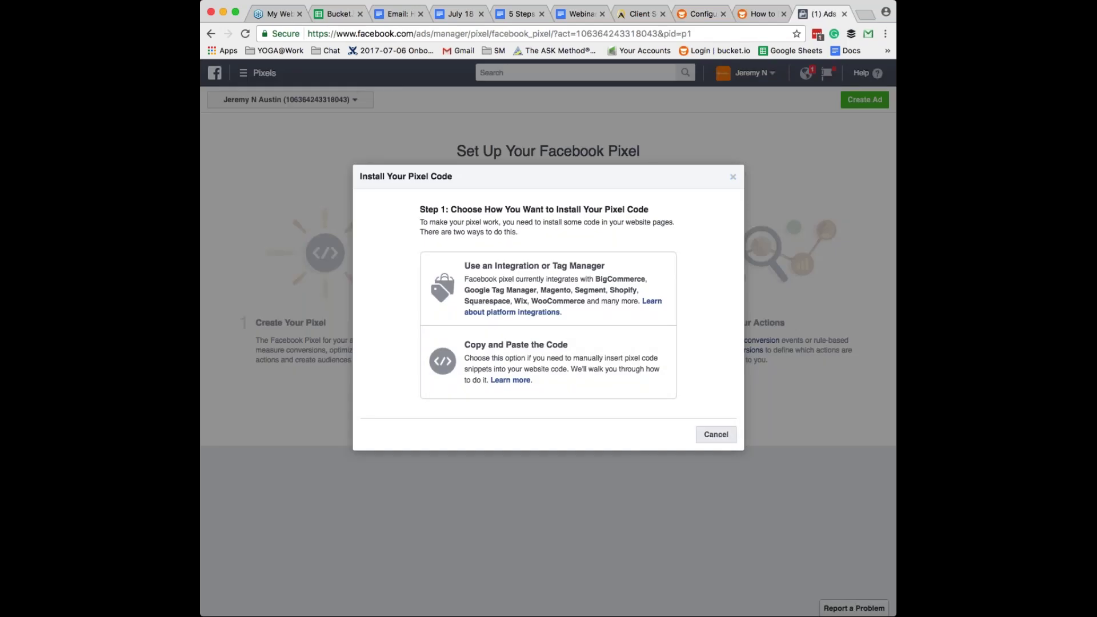
- Cancel the Install Pixel Code dialog and go to the Audiences page in Ads Manager
{"action": "left_click", "coordinate": [719, 435]}
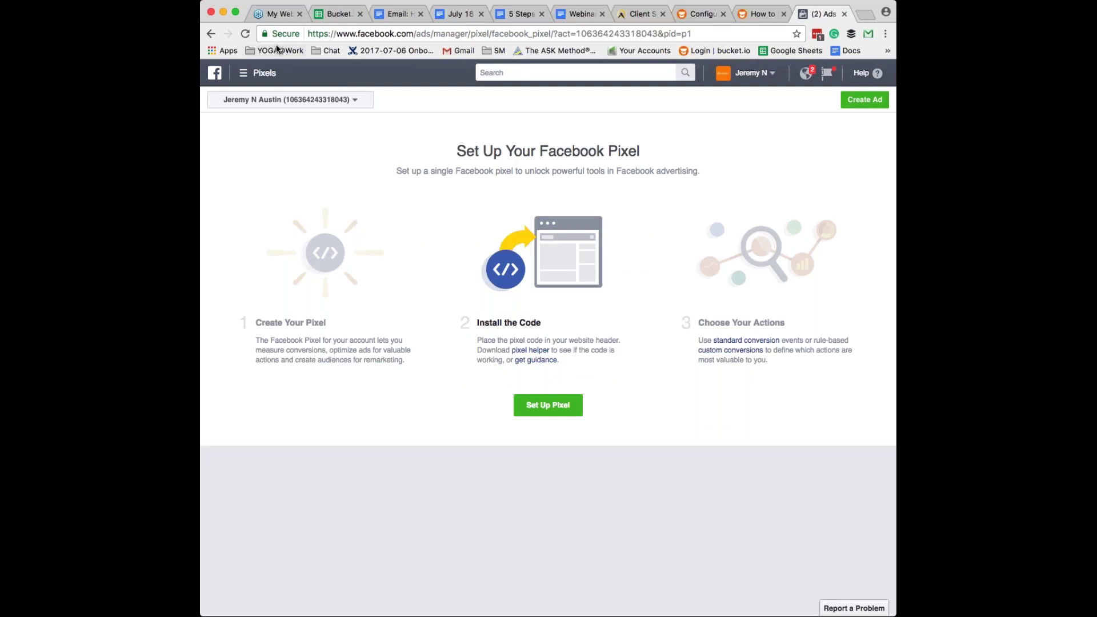
{"action": "left_click", "coordinate": [239, 75]}
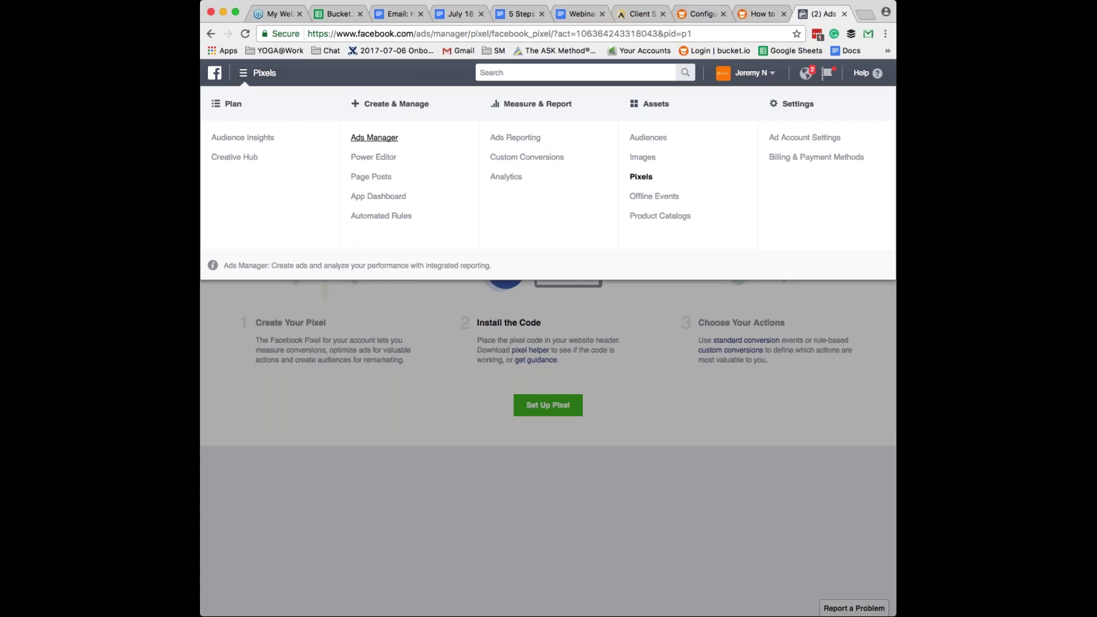
{"action": "left_click", "coordinate": [651, 140]}
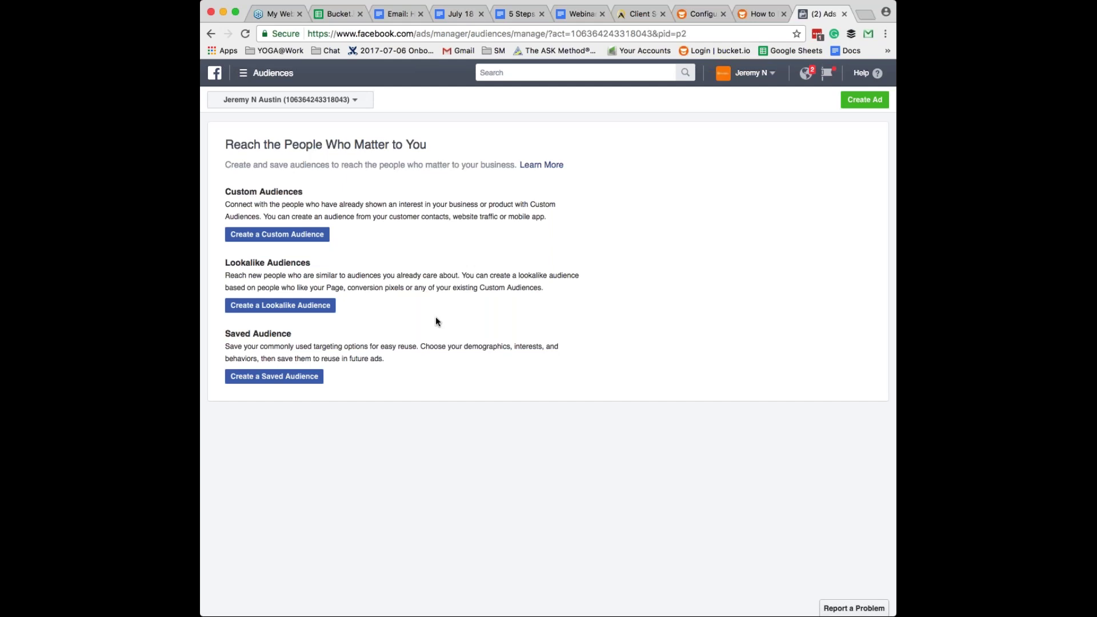
- Start a Website Traffic custom audience with the traffic option set to Custom Combination
{"action": "left_click", "coordinate": [269, 235]}
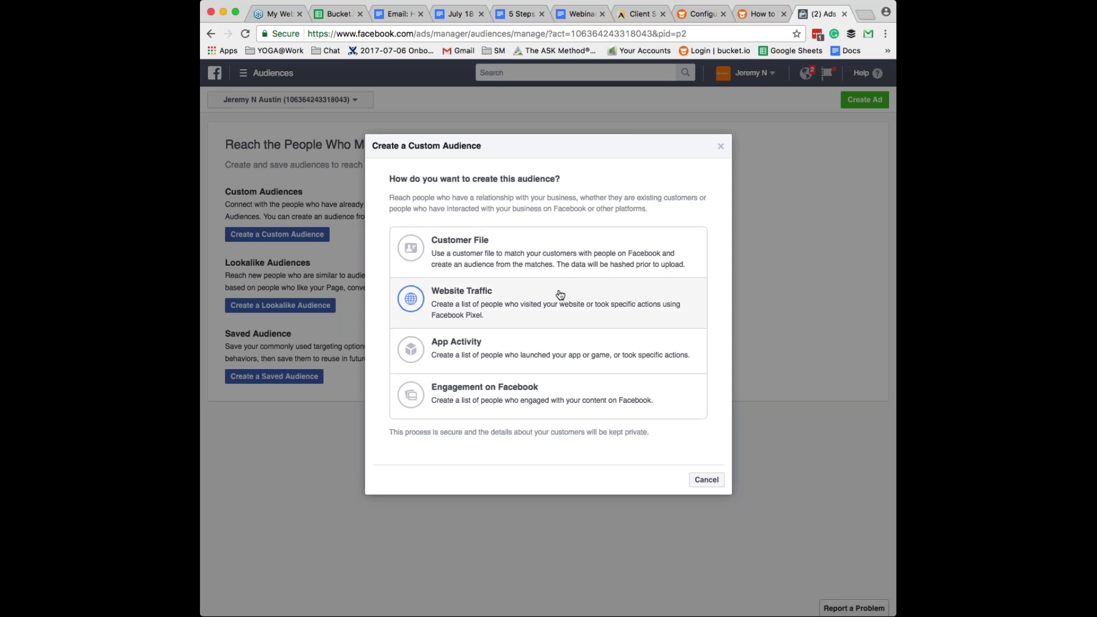
{"action": "left_click", "coordinate": [560, 295]}
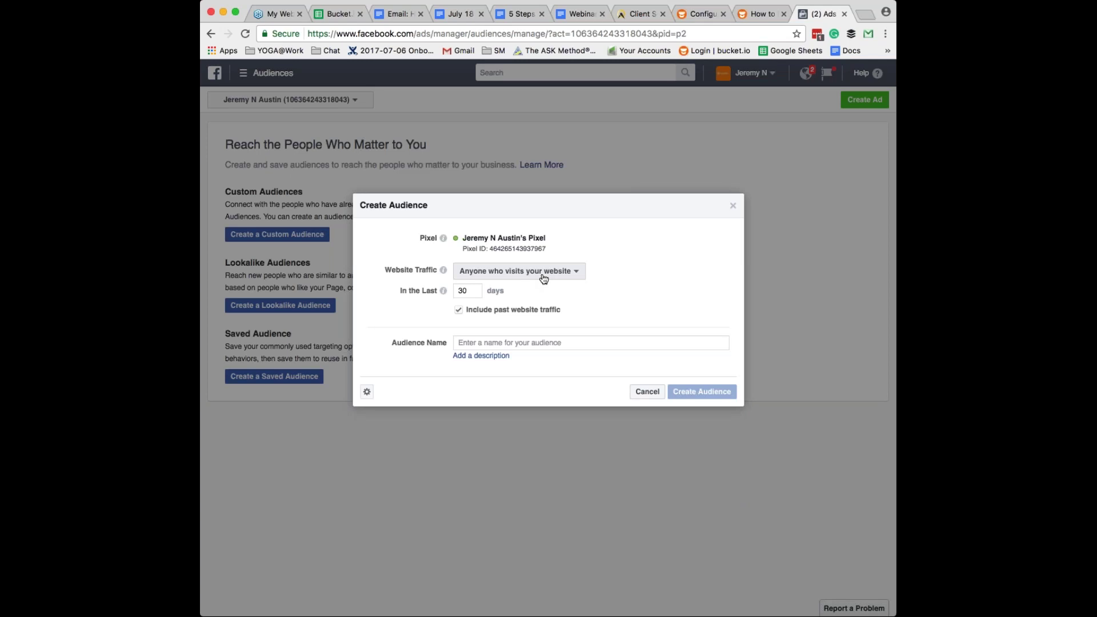
{"action": "left_click", "coordinate": [543, 278]}
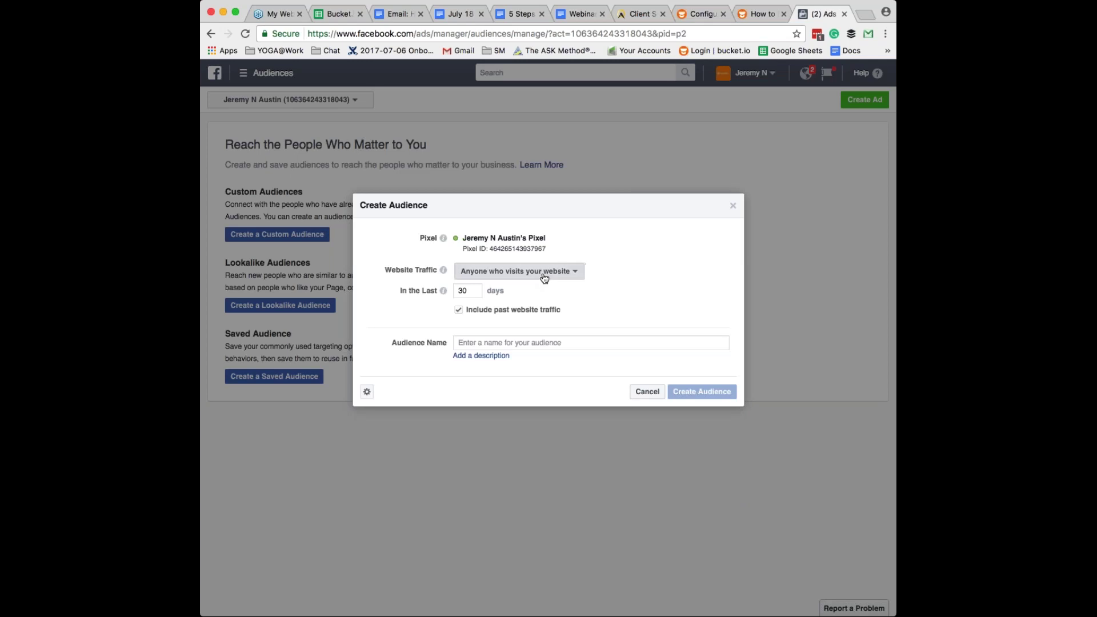
{"action": "left_click", "coordinate": [543, 277]}
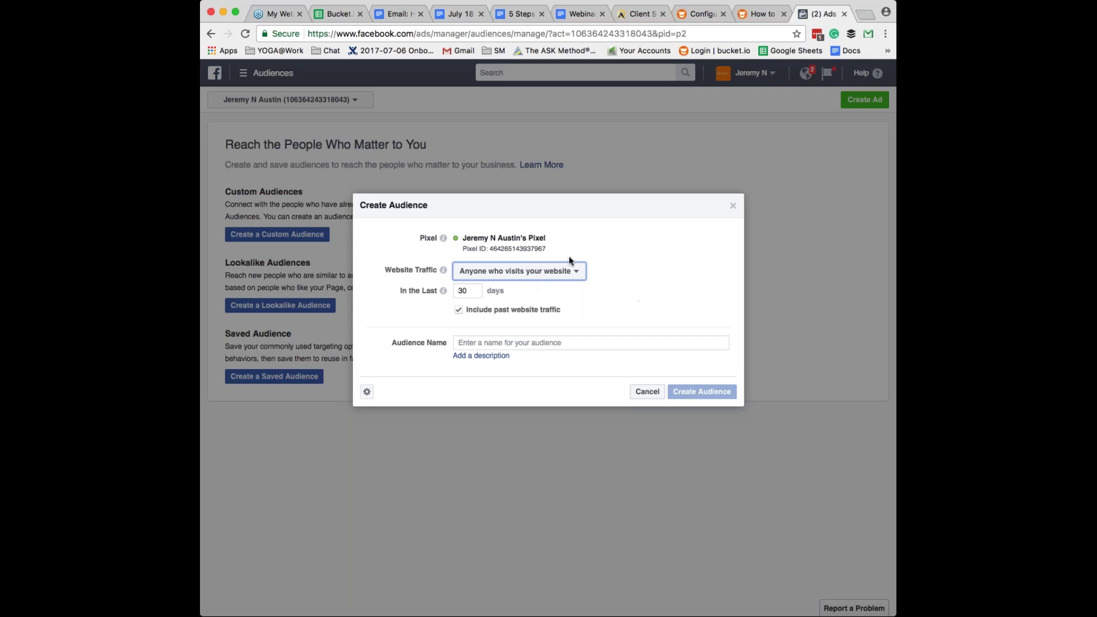
{"action": "left_click", "coordinate": [571, 272]}
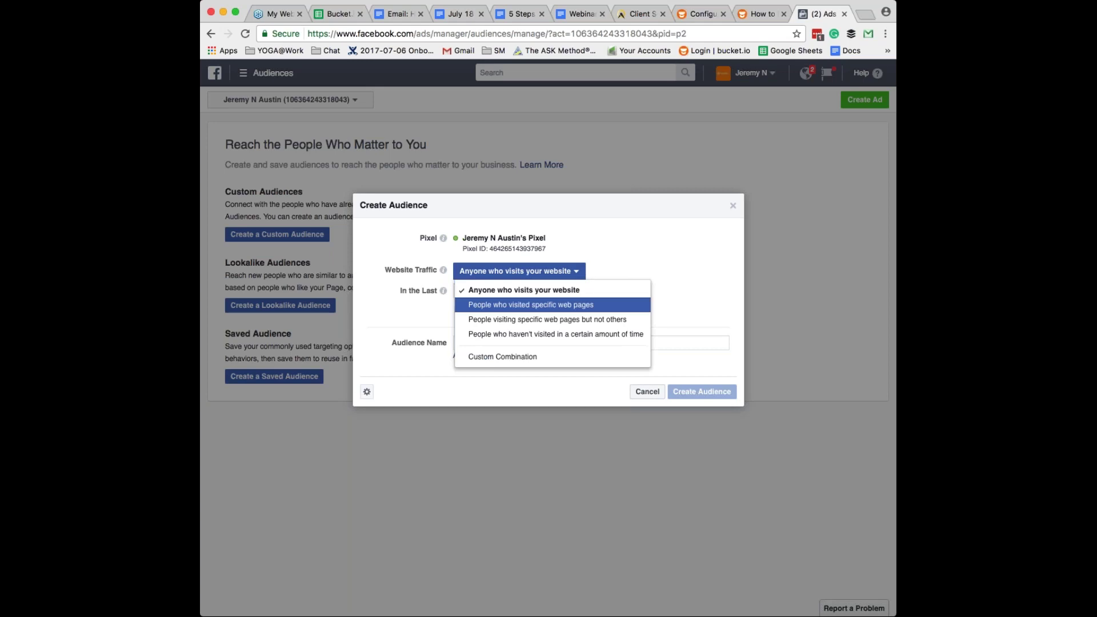
{"action": "left_click", "coordinate": [508, 356]}
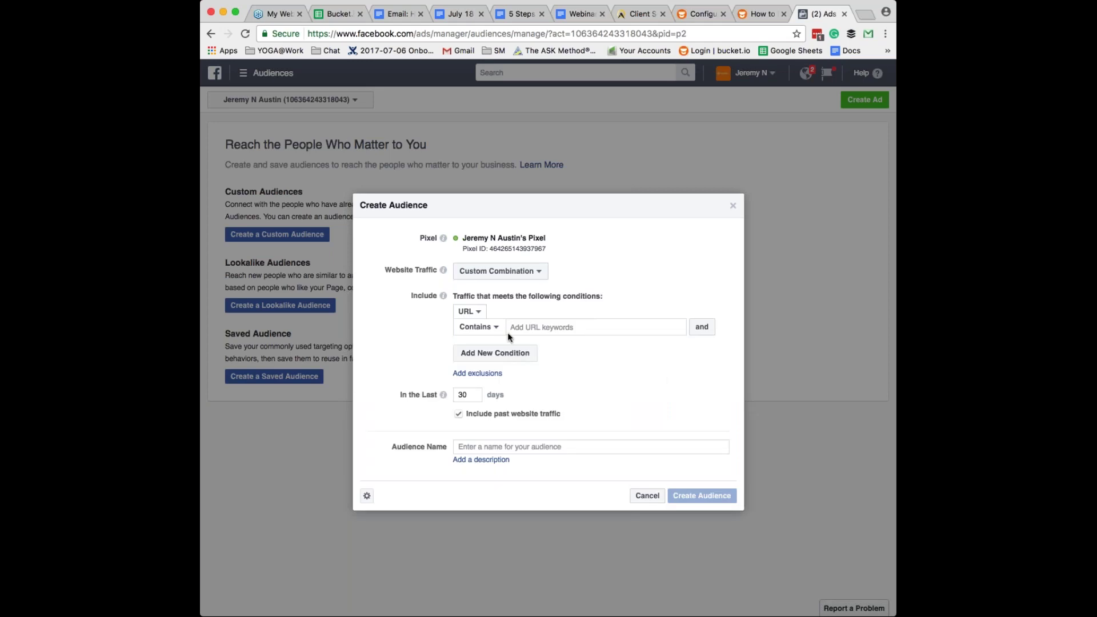
- Check the URL condition types without changing them, then return to bucket.io's Configure page
{"action": "left_click", "coordinate": [469, 311]}
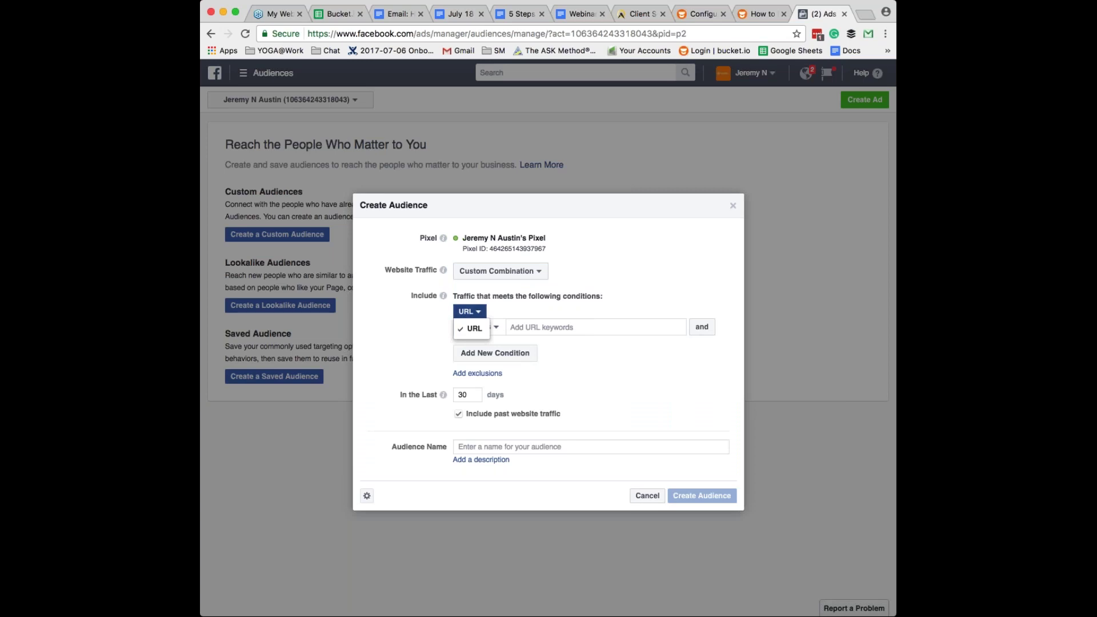
{"action": "left_click", "coordinate": [469, 311]}
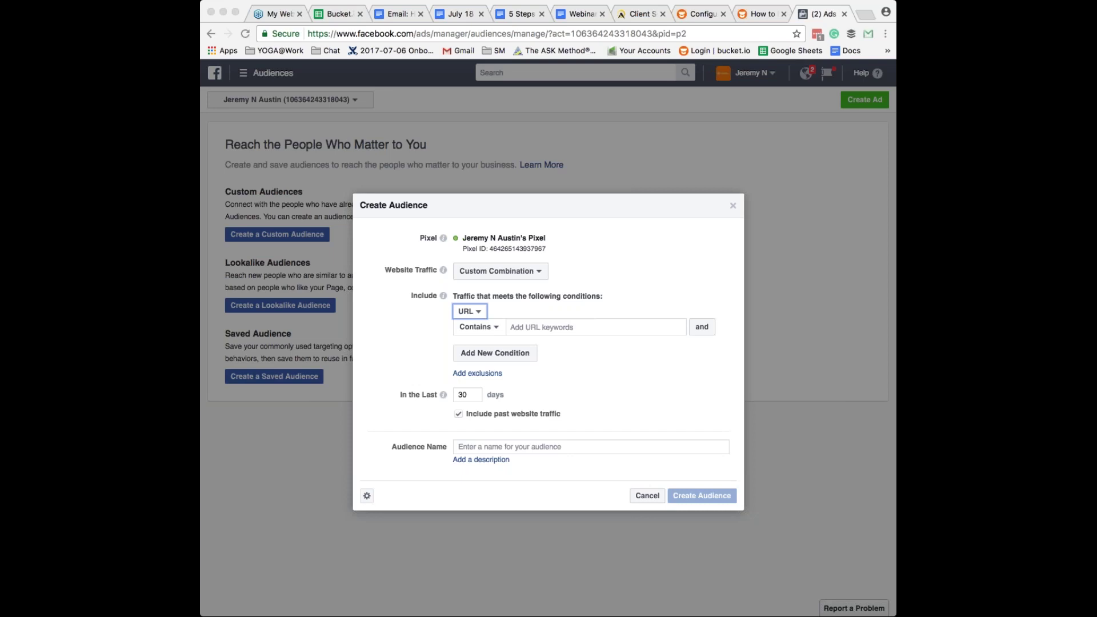
{"action": "left_click", "coordinate": [702, 13]}
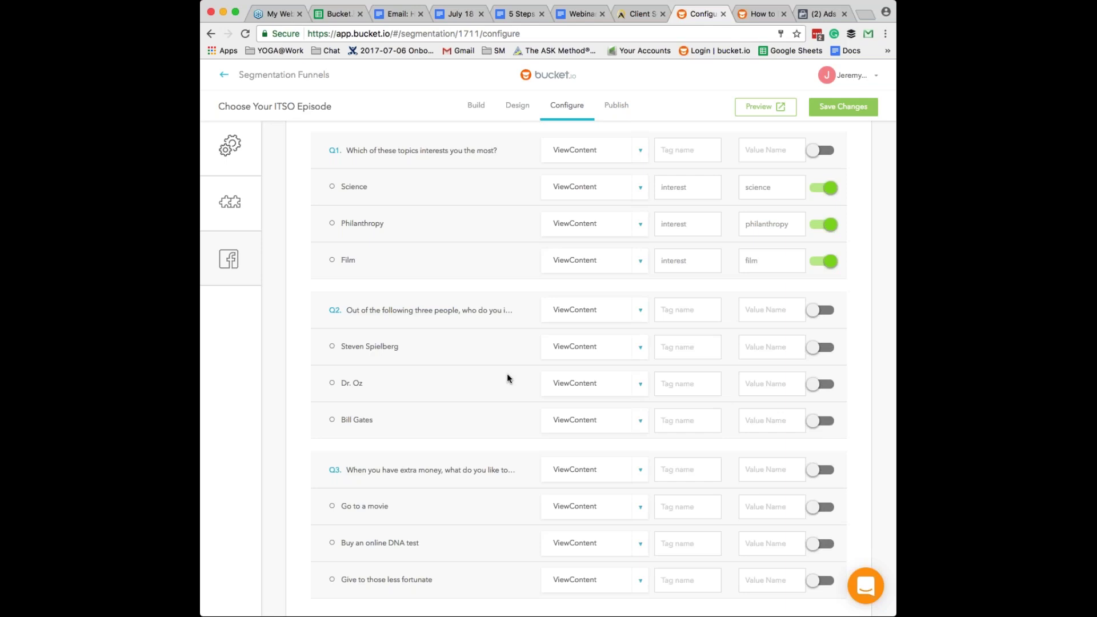
- Turn on pixel events for all outcomes and set the first outcome's event to Lead
{"action": "scroll", "coordinate": [507, 379], "scroll_direction": "down", "scroll_amount": 1}
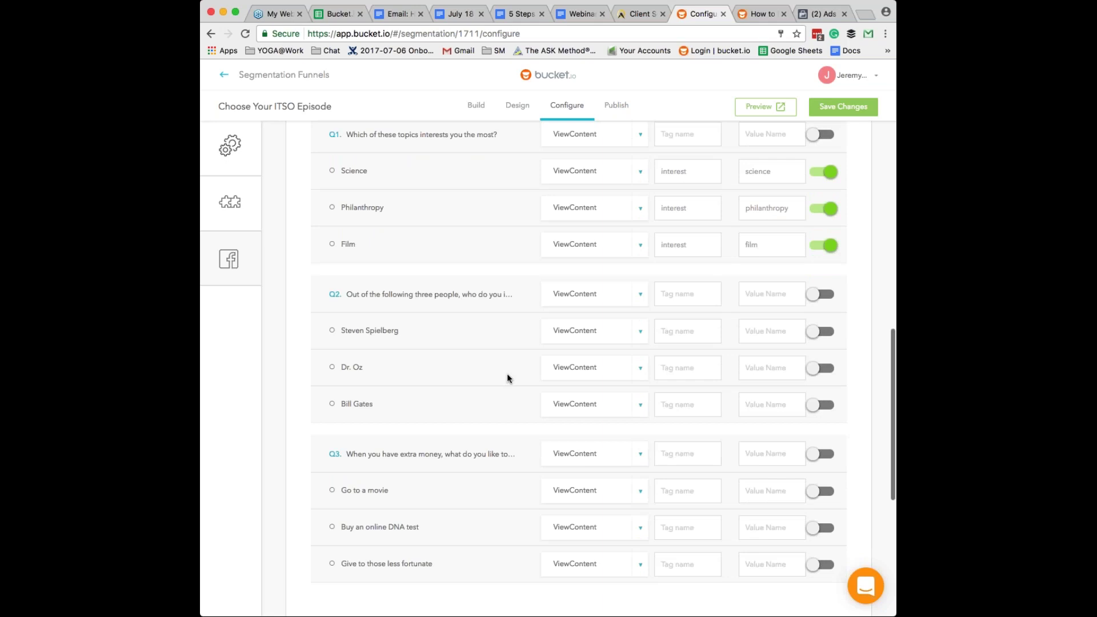
{"action": "scroll", "coordinate": [507, 378], "scroll_direction": "down", "scroll_amount": 3}
{"action": "scroll", "coordinate": [507, 378], "scroll_direction": "down", "scroll_amount": 2}
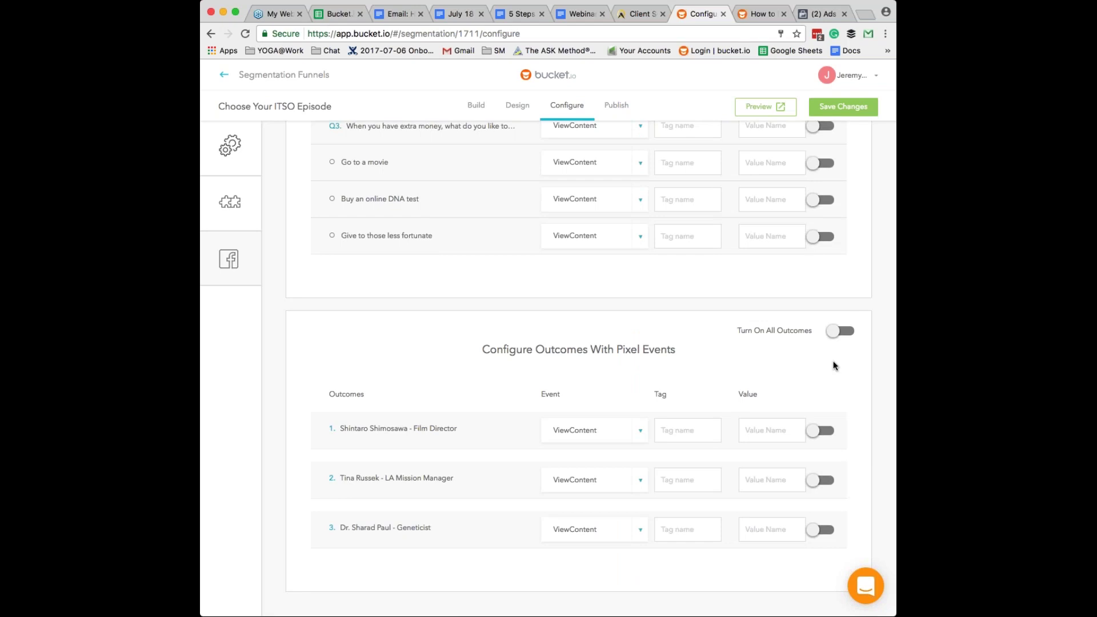
{"action": "left_click", "coordinate": [838, 331]}
{"action": "left_click", "coordinate": [636, 430]}
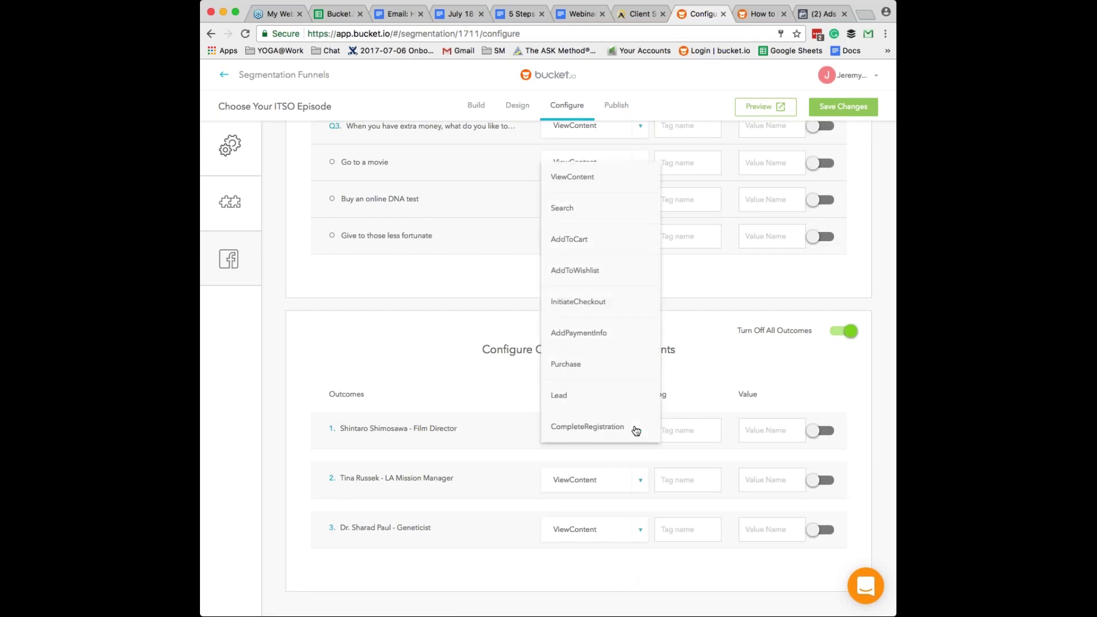
{"action": "left_click", "coordinate": [571, 395]}
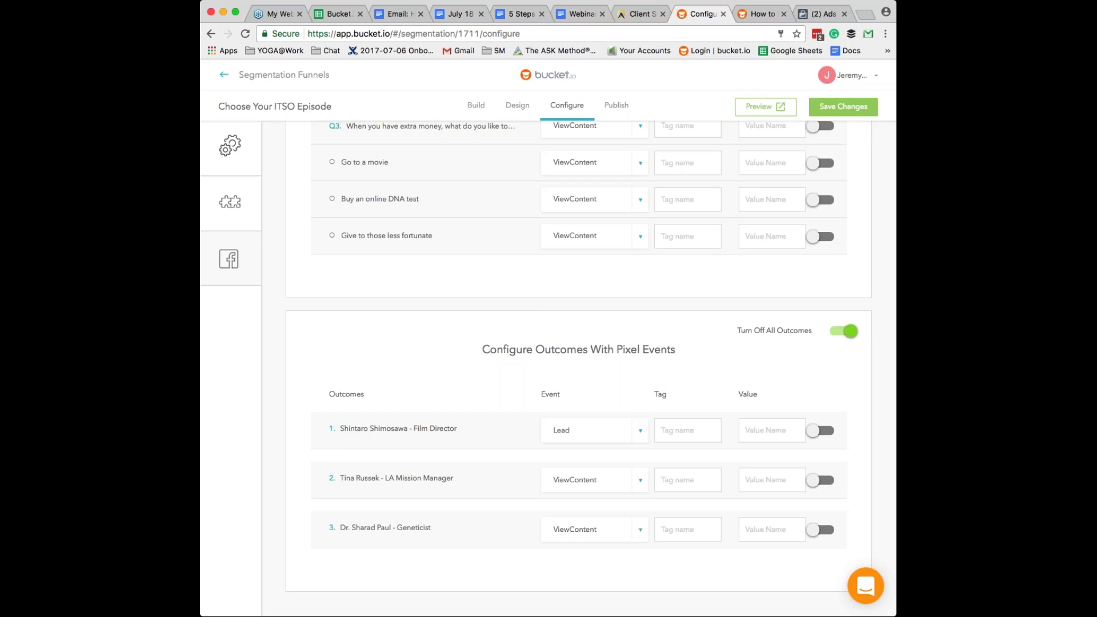
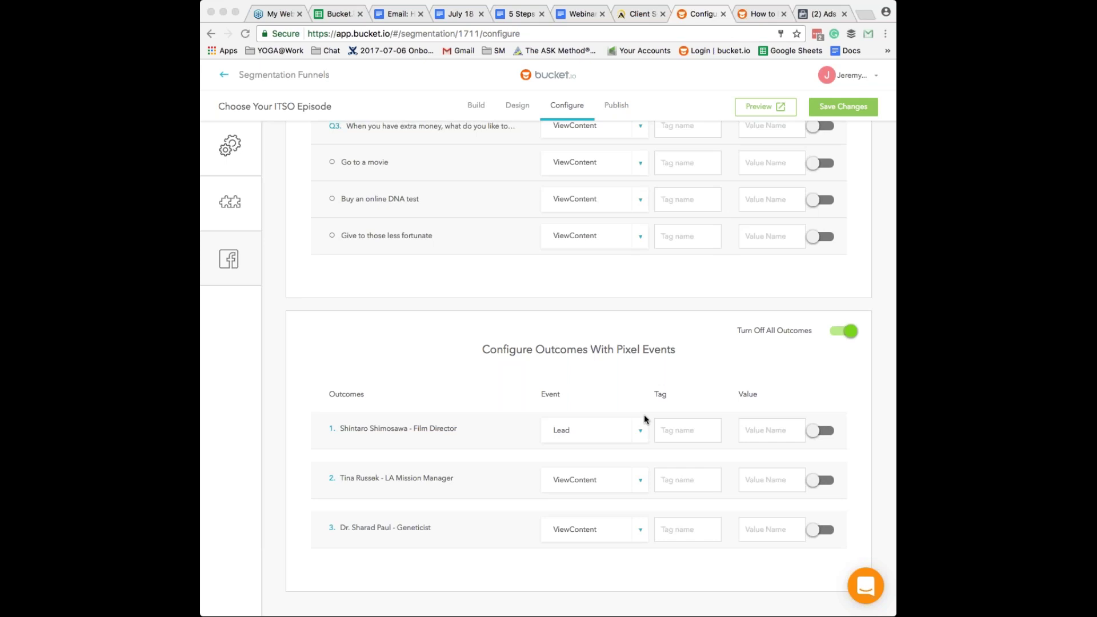
- Review the question and outcome pixel event tables, then save the pixel event configuration
{"action": "scroll", "coordinate": [644, 418], "scroll_direction": "up", "scroll_amount": 1}
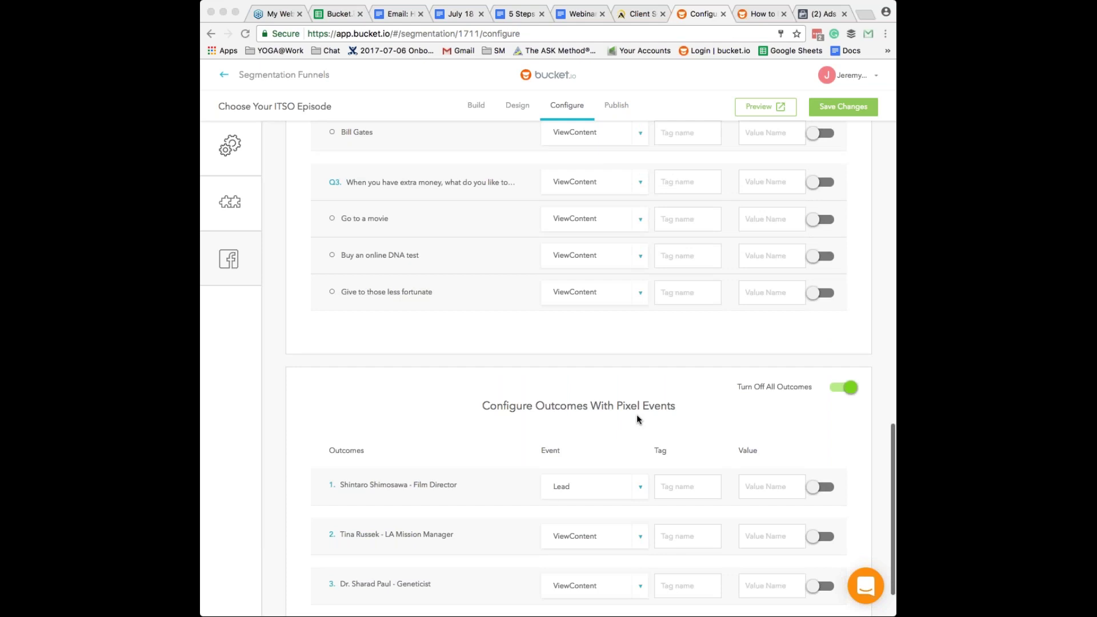
{"action": "scroll", "coordinate": [637, 419], "scroll_direction": "up", "scroll_amount": 3}
{"action": "scroll", "coordinate": [638, 418], "scroll_direction": "up", "scroll_amount": 1}
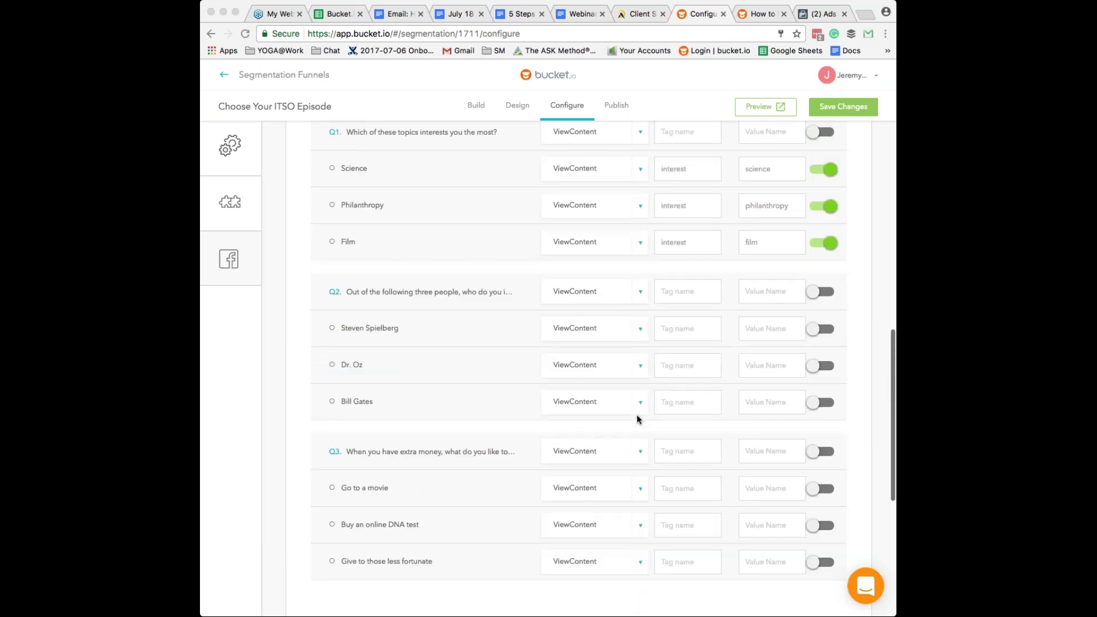
{"action": "scroll", "coordinate": [636, 419], "scroll_direction": "up", "scroll_amount": 1}
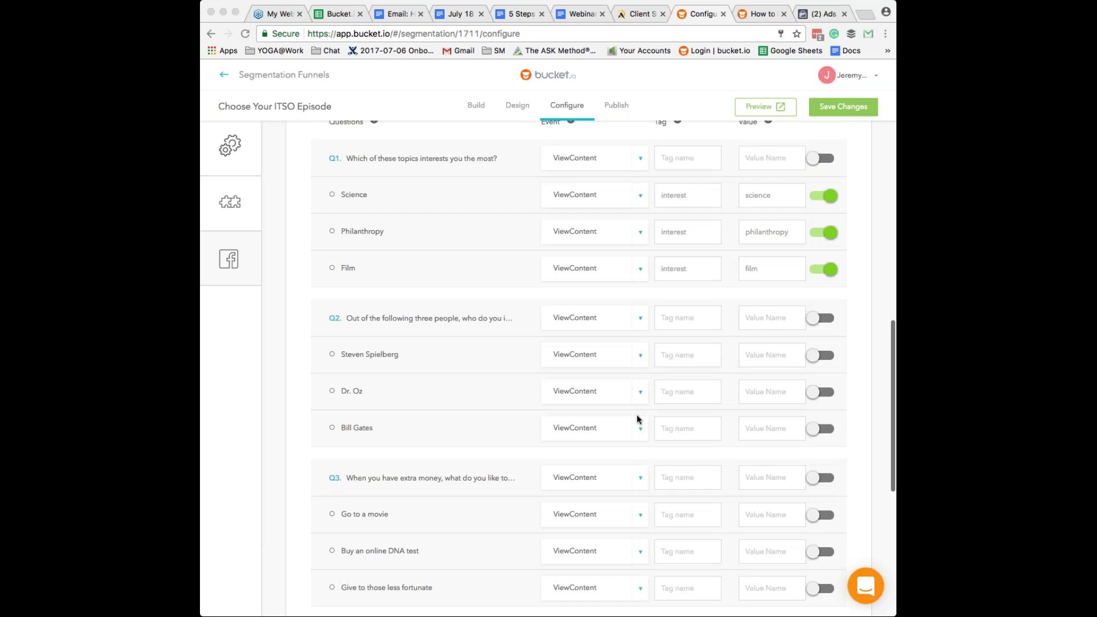
{"action": "scroll", "coordinate": [637, 419], "scroll_direction": "up", "scroll_amount": 2}
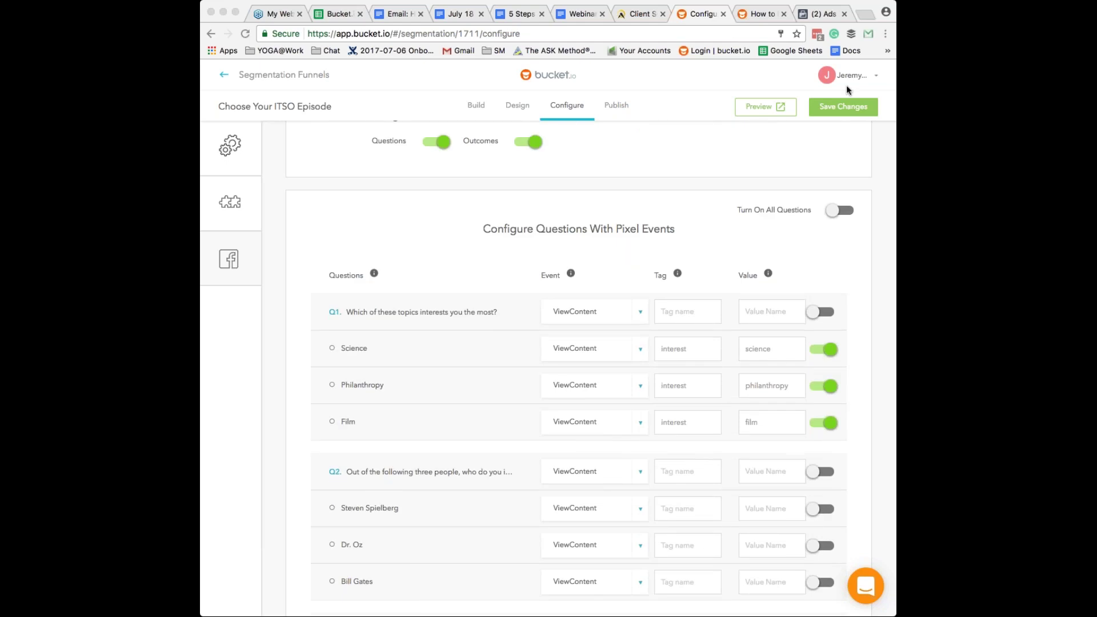
{"action": "left_click", "coordinate": [843, 106]}
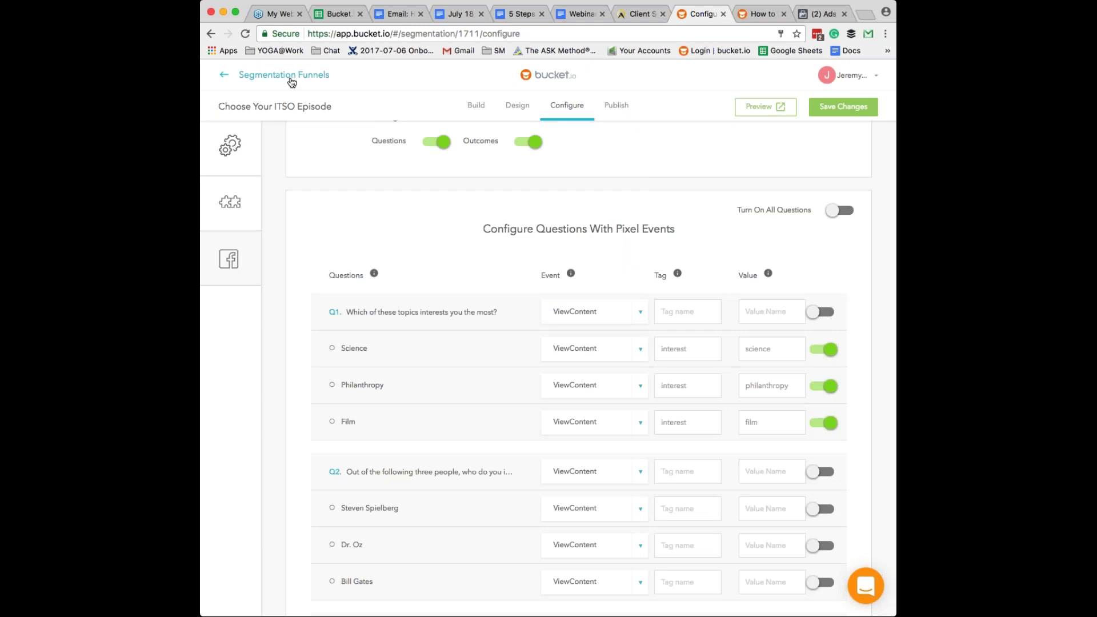
- Publish the Choose Your ITSO Episode funnel on the go.bucketsurveys.com domain
{"action": "left_click", "coordinate": [291, 80]}
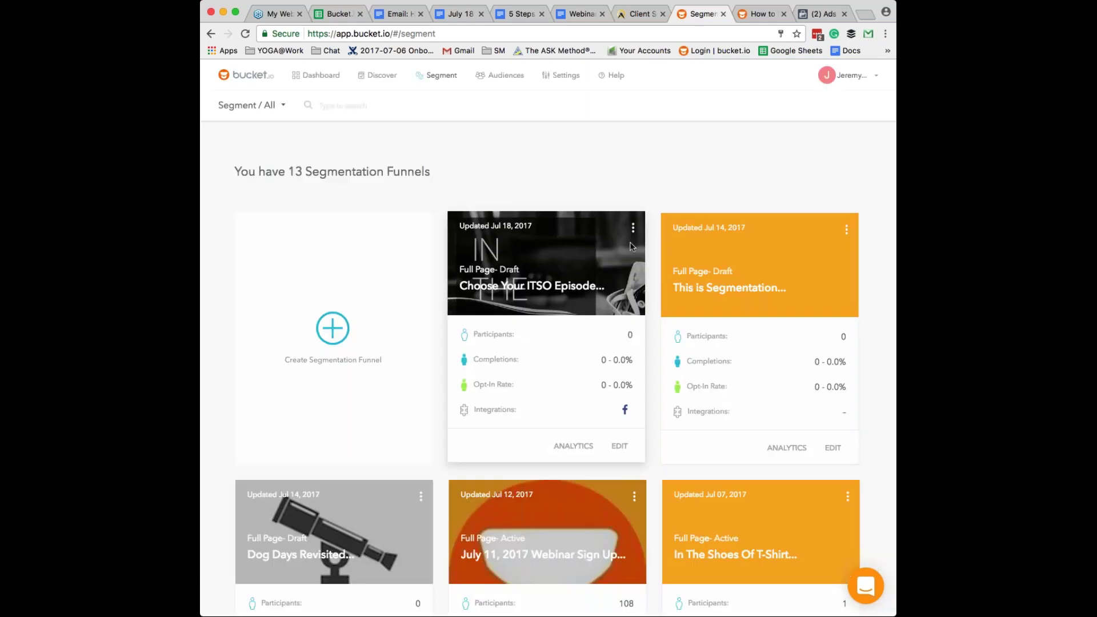
{"action": "left_click", "coordinate": [619, 448]}
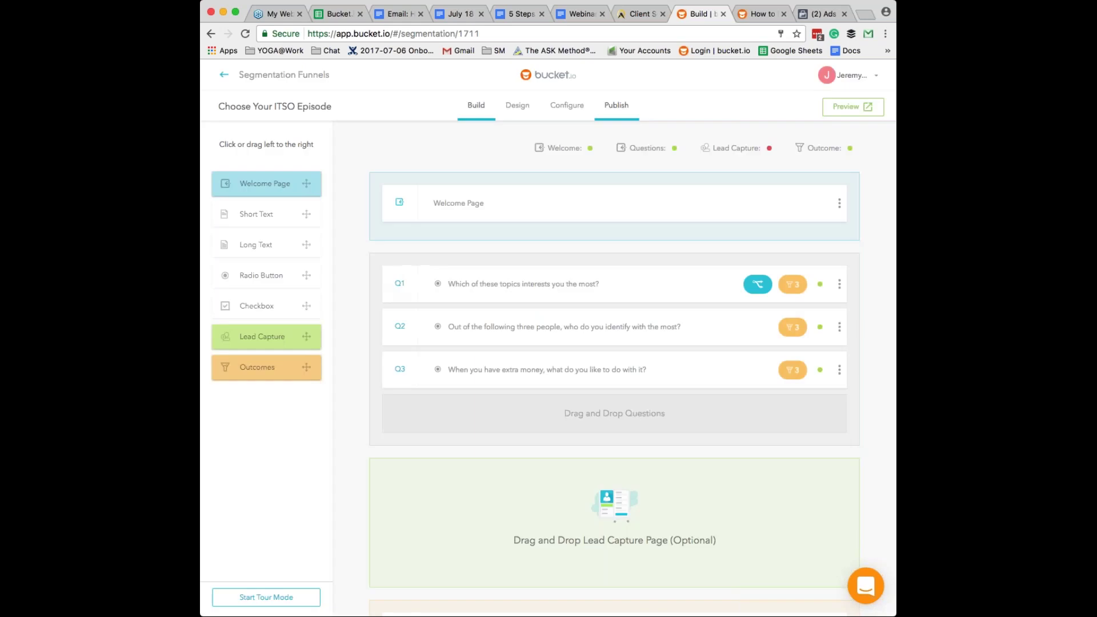
{"action": "left_click", "coordinate": [616, 105]}
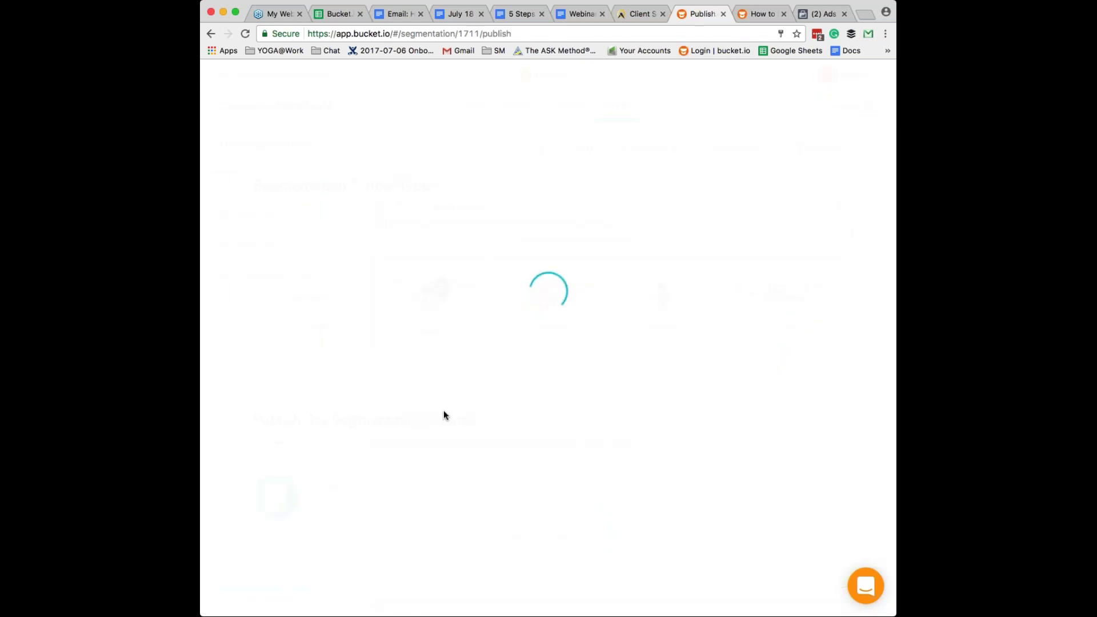
{"action": "left_click", "coordinate": [628, 521]}
{"action": "left_click", "coordinate": [634, 519]}
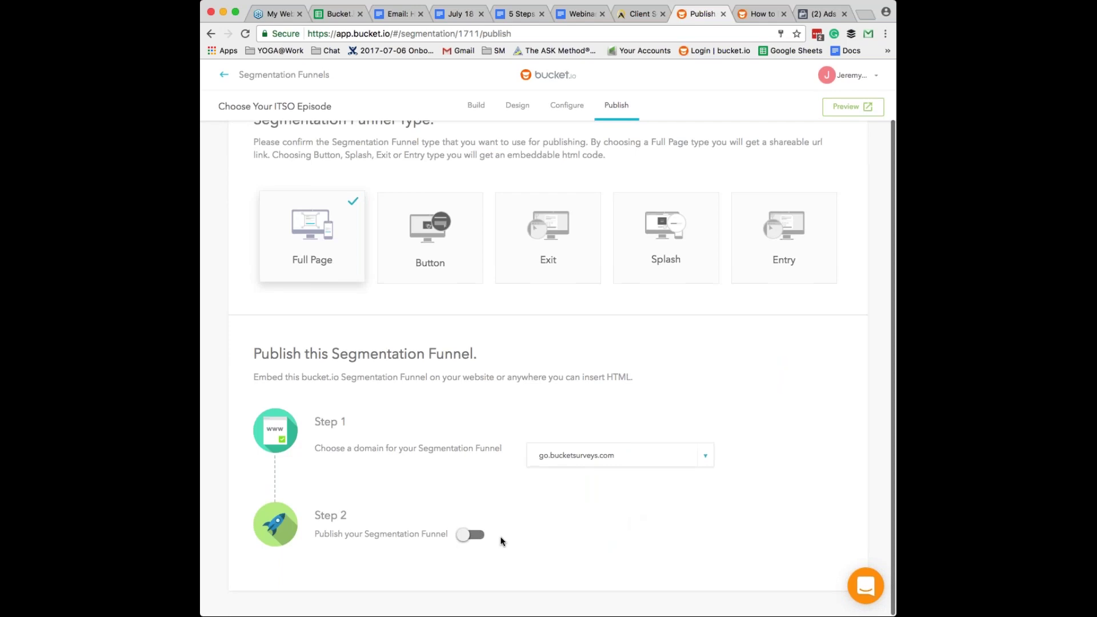
{"action": "left_click", "coordinate": [472, 534]}
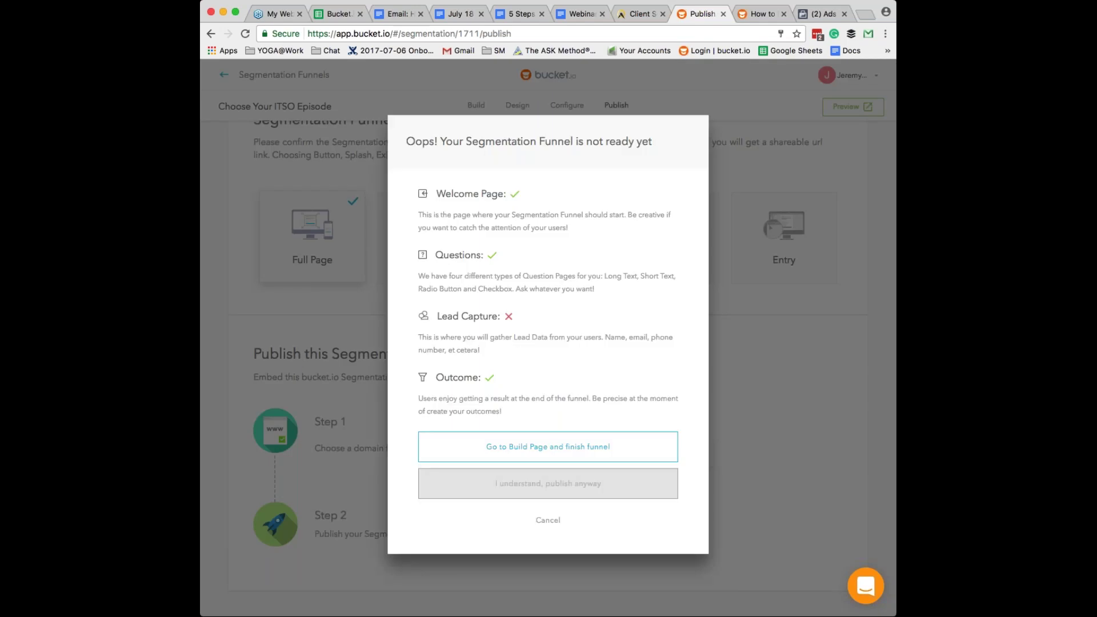
- Publish anyway despite the missing lead capture, then select the Step 3 share link
{"action": "left_click", "coordinate": [558, 484]}
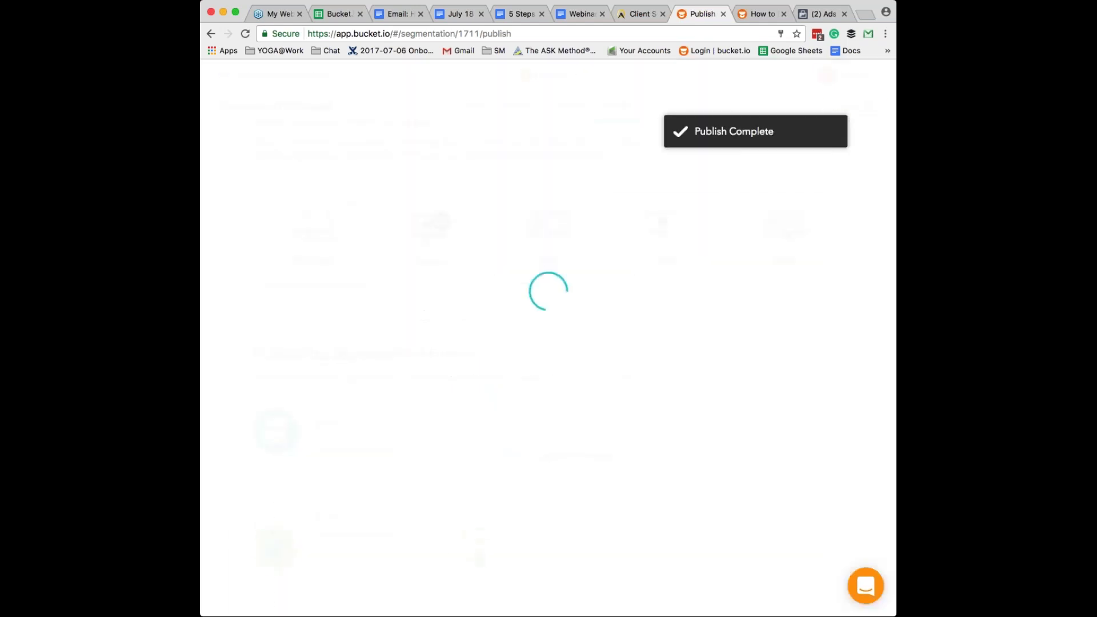
{"action": "scroll", "coordinate": [562, 367], "scroll_direction": "down", "scroll_amount": 1}
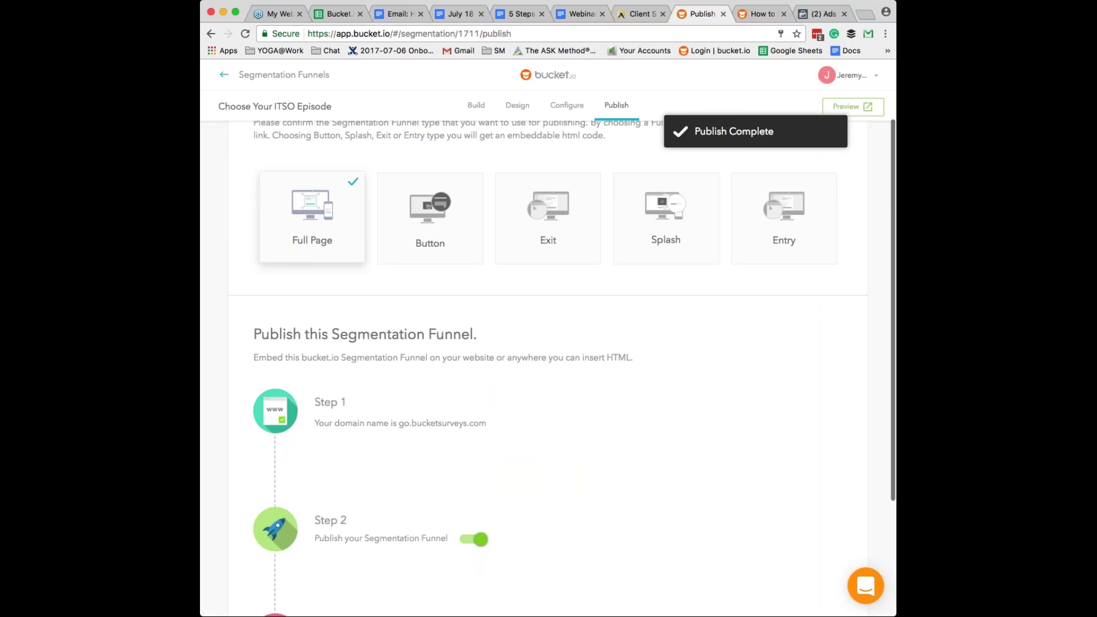
{"action": "scroll", "coordinate": [562, 368], "scroll_direction": "down", "scroll_amount": 1}
{"action": "scroll", "coordinate": [548, 368], "scroll_direction": "down", "scroll_amount": 1}
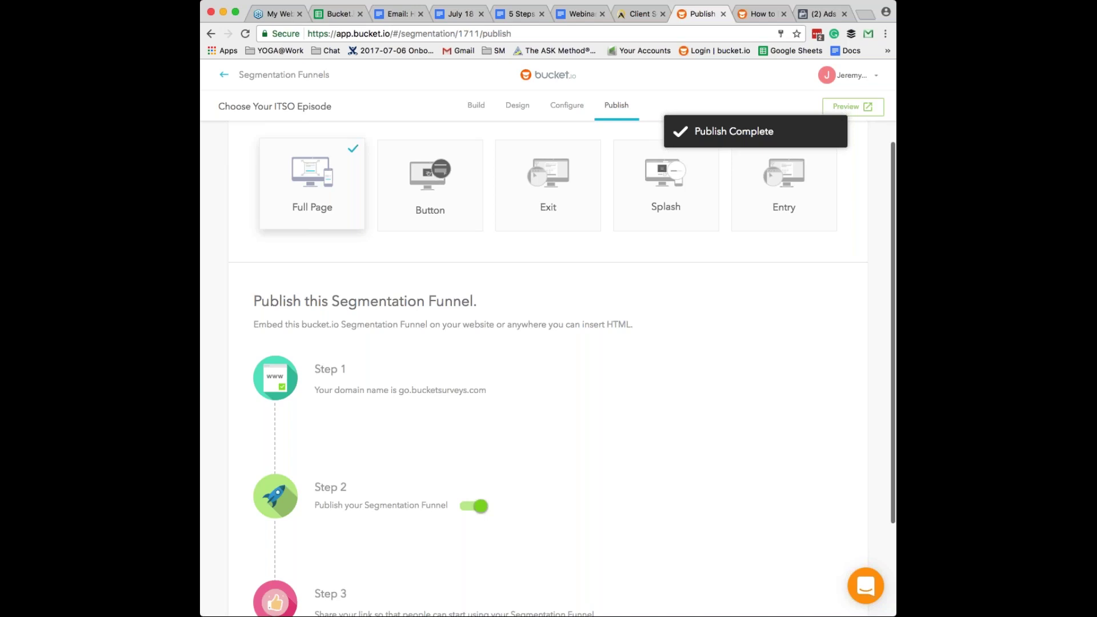
{"action": "scroll", "coordinate": [548, 368], "scroll_direction": "down", "scroll_amount": 3}
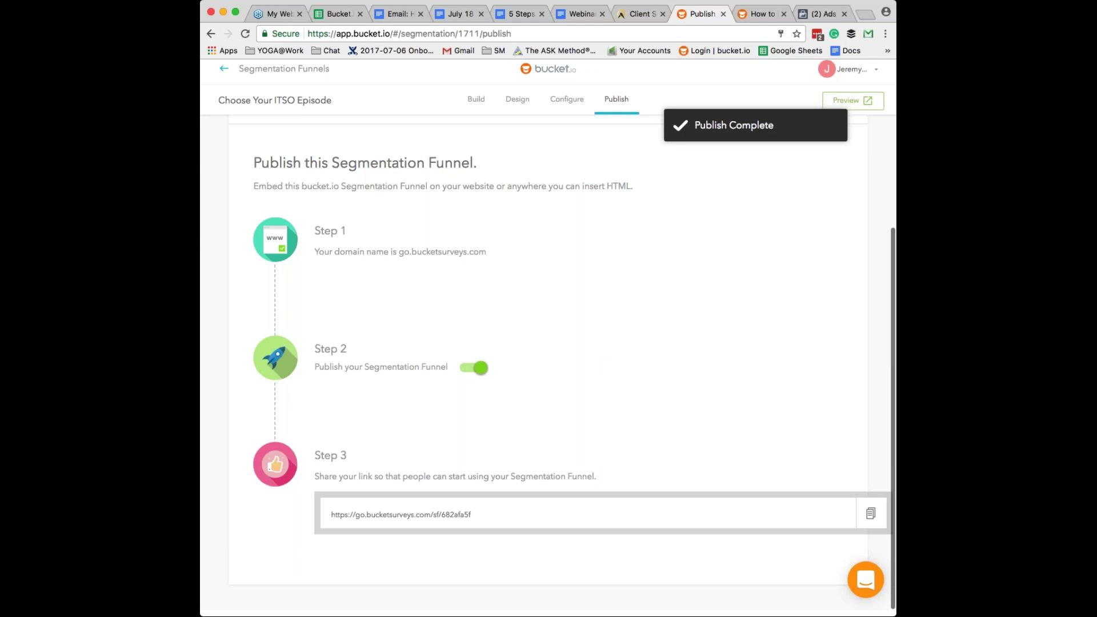
{"action": "left_click_drag", "start_coordinate": [473, 515], "coordinate": [329, 515]}
{"action": "key", "text": "super+c"}
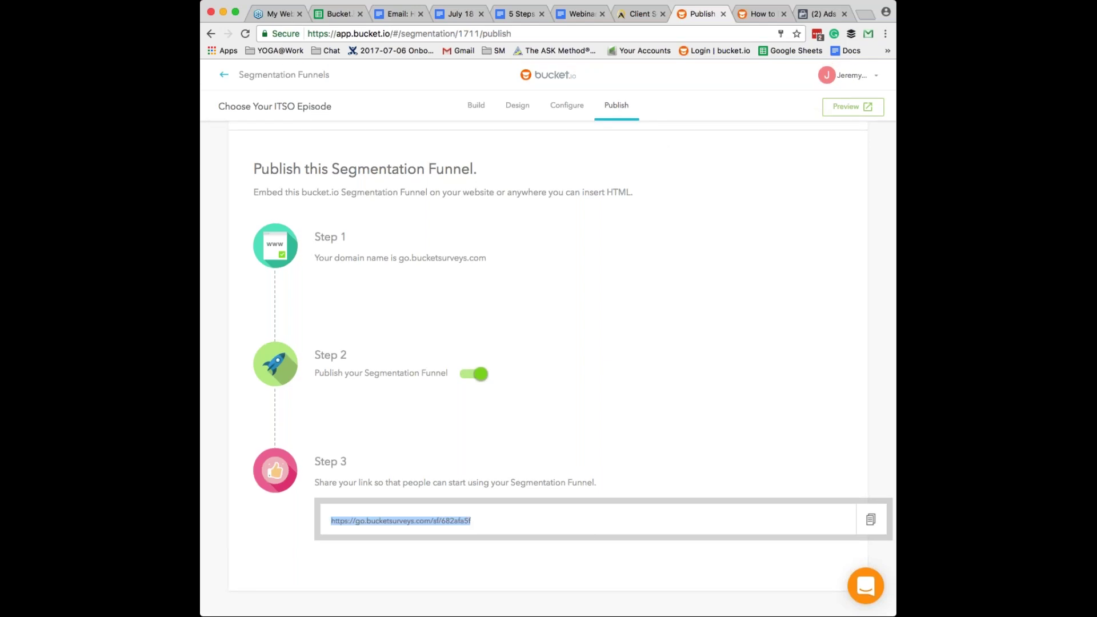
- Load the share link in a new tab, take the quiz, and test the result's Listen link
{"action": "left_click", "coordinate": [863, 14]}
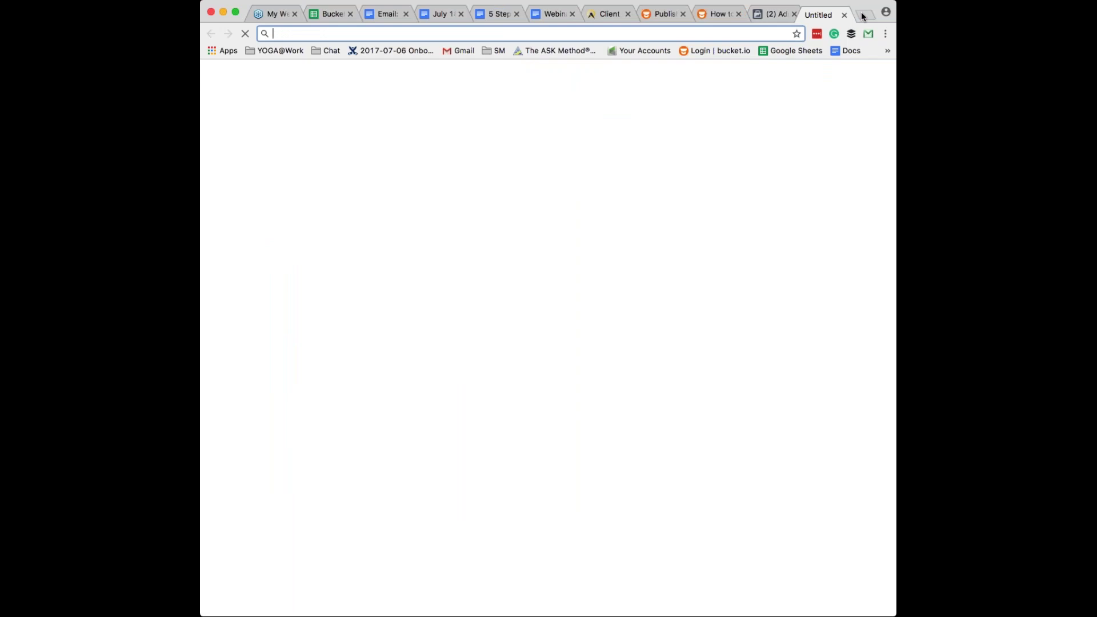
{"action": "key", "text": "super+v"}
{"action": "key", "text": "Return"}
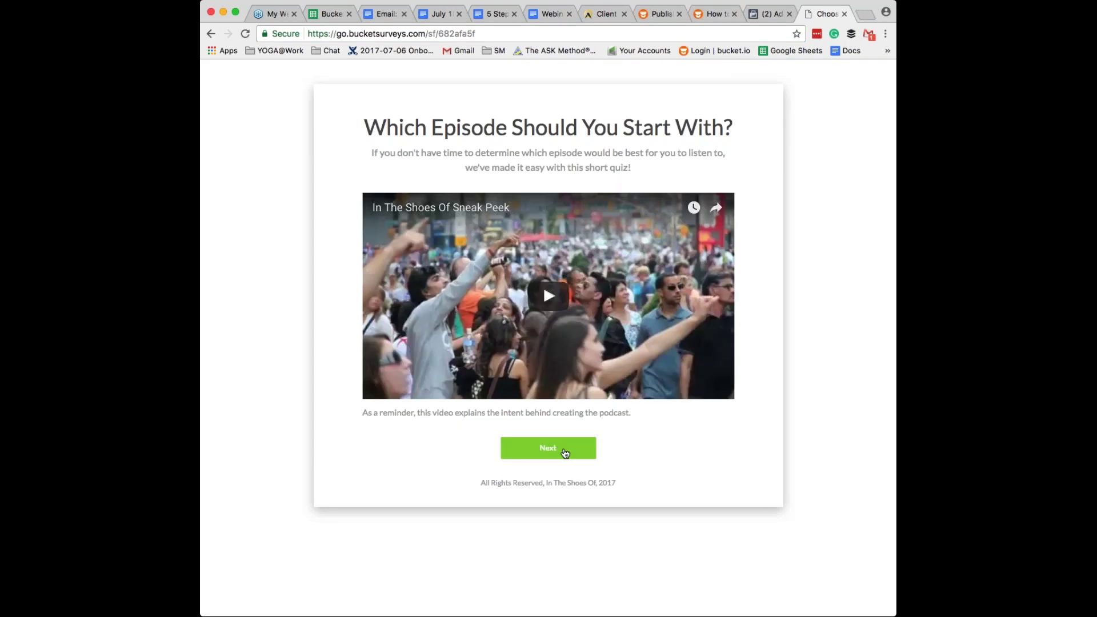
{"action": "left_click", "coordinate": [565, 452]}
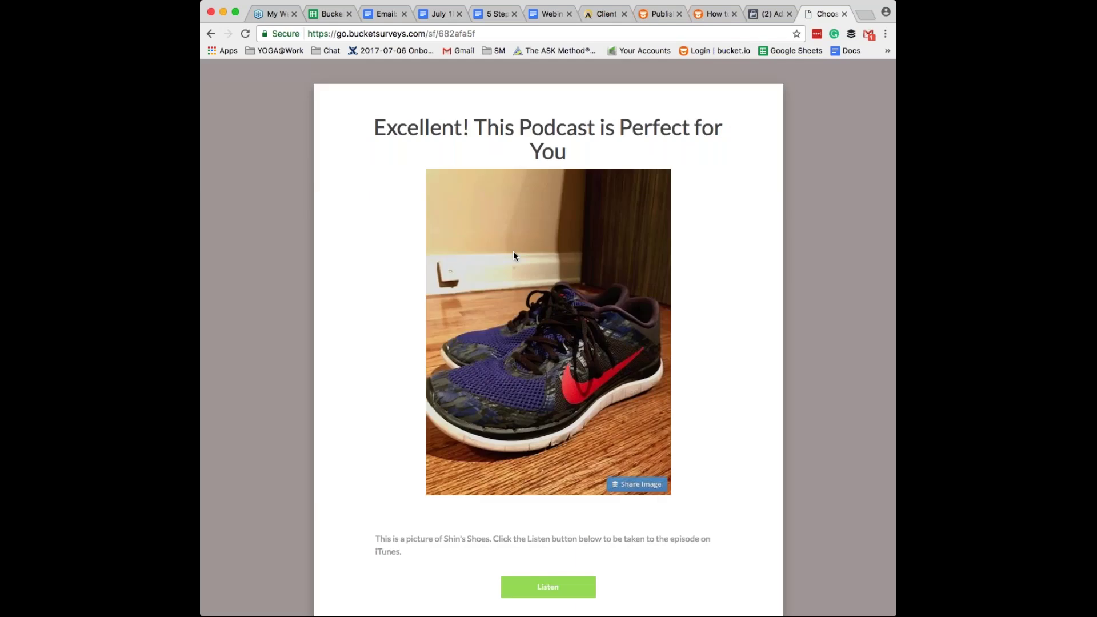
{"action": "left_click", "coordinate": [547, 587]}
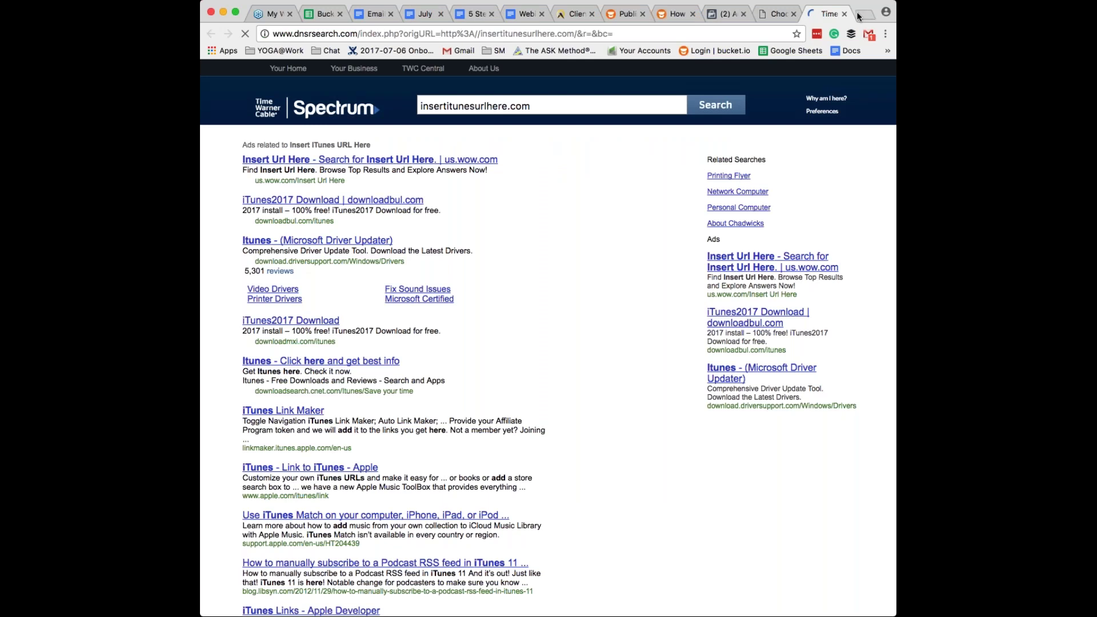
- Close the placeholder search tab and check the funnel's 1 participant and 100% completion
{"action": "left_click", "coordinate": [843, 14]}
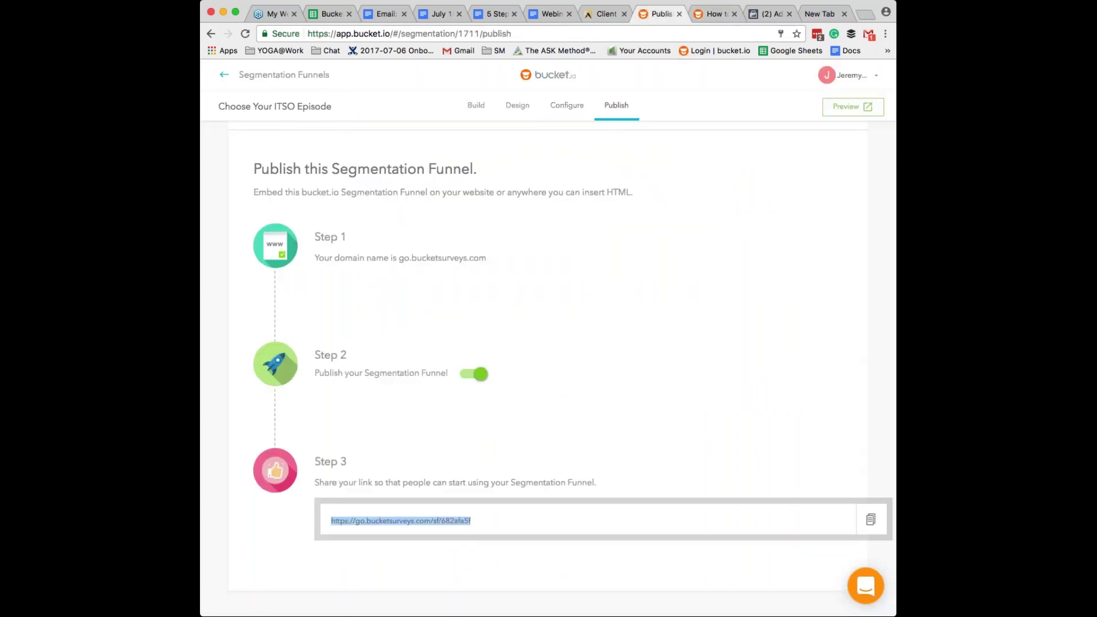
{"action": "left_click", "coordinate": [292, 74]}
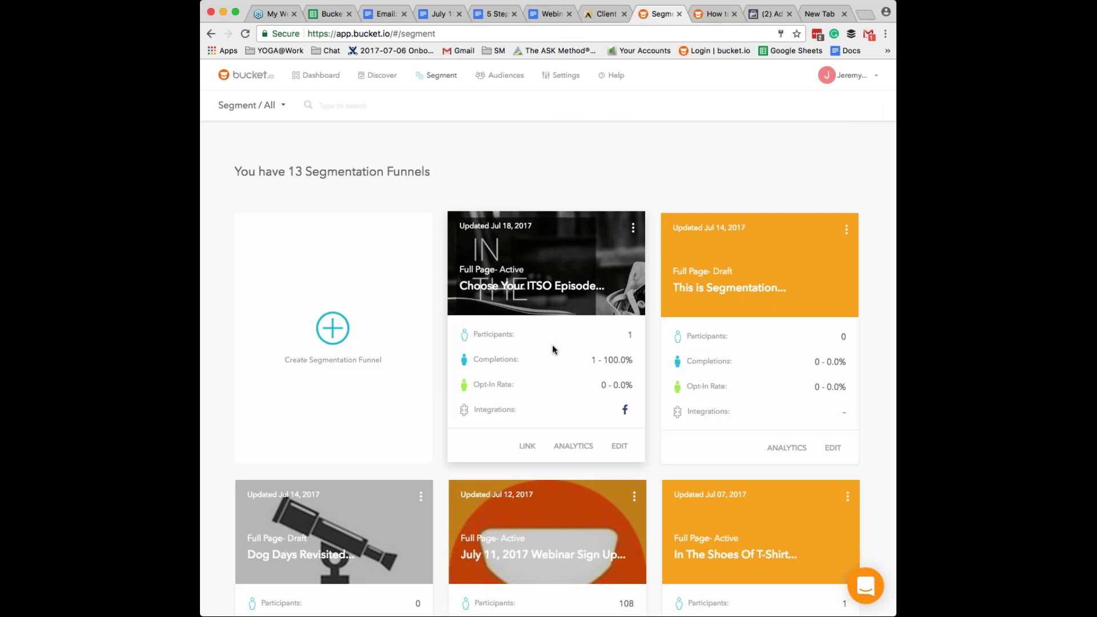
{"action": "scroll", "coordinate": [553, 350], "scroll_direction": "down", "scroll_amount": 2}
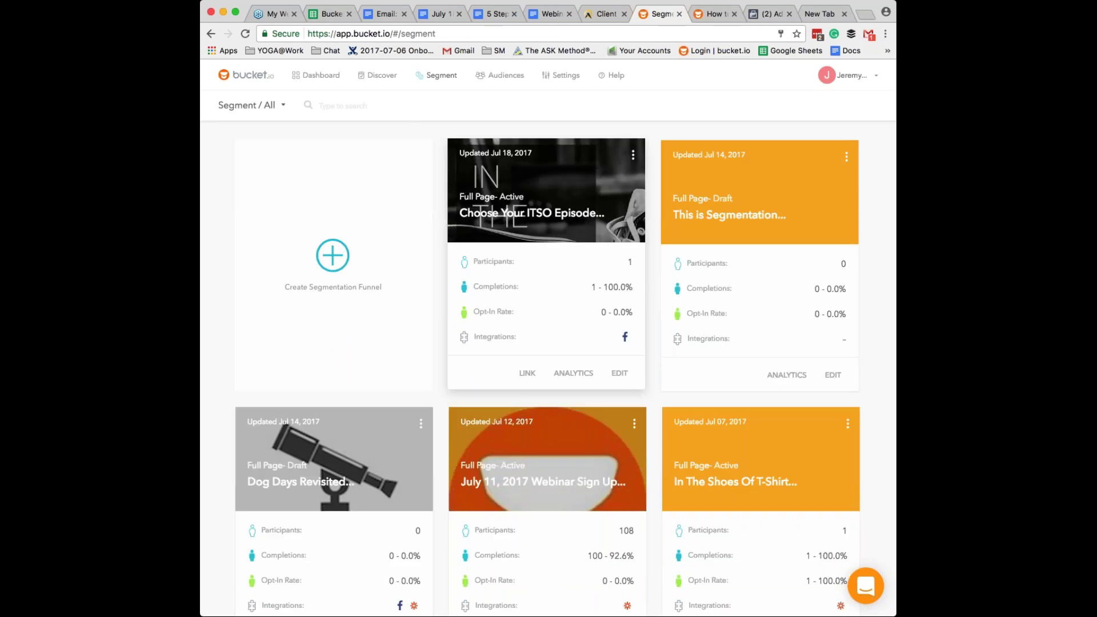
- Reopen Choose Your ITSO Episode without cloning and go to its Facebook Pixel settings
{"action": "left_click", "coordinate": [619, 373]}
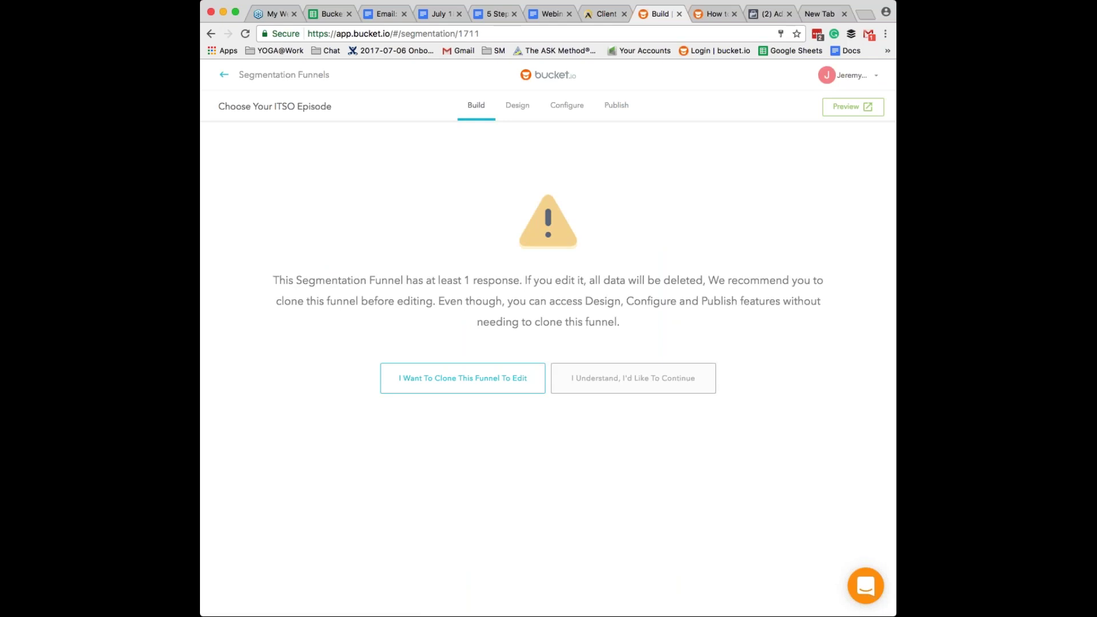
{"action": "left_click", "coordinate": [633, 378]}
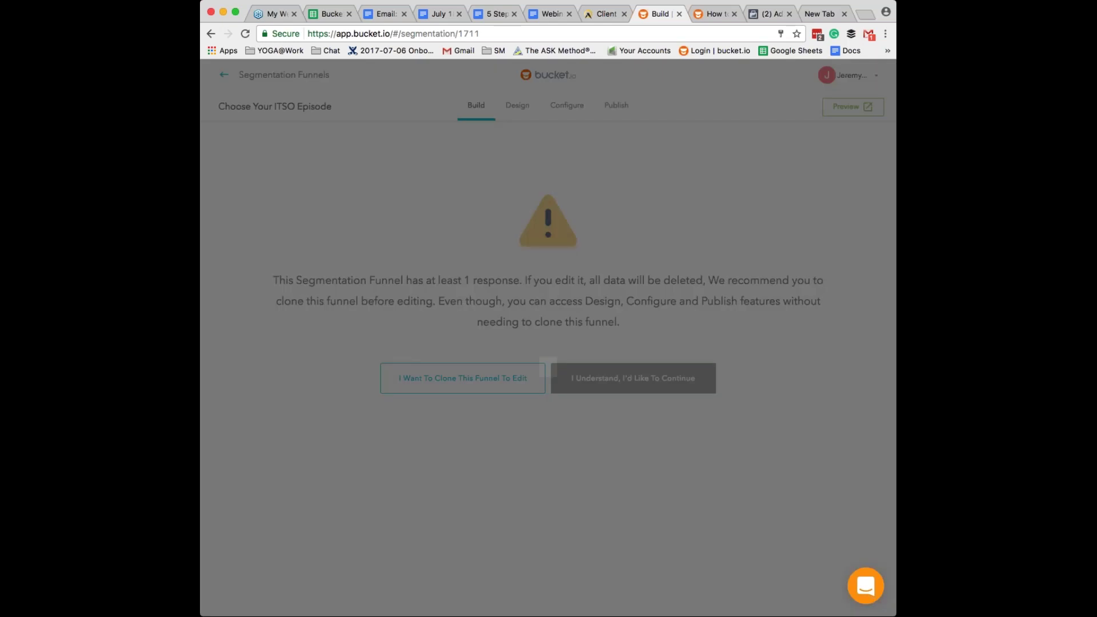
{"action": "left_click", "coordinate": [548, 402]}
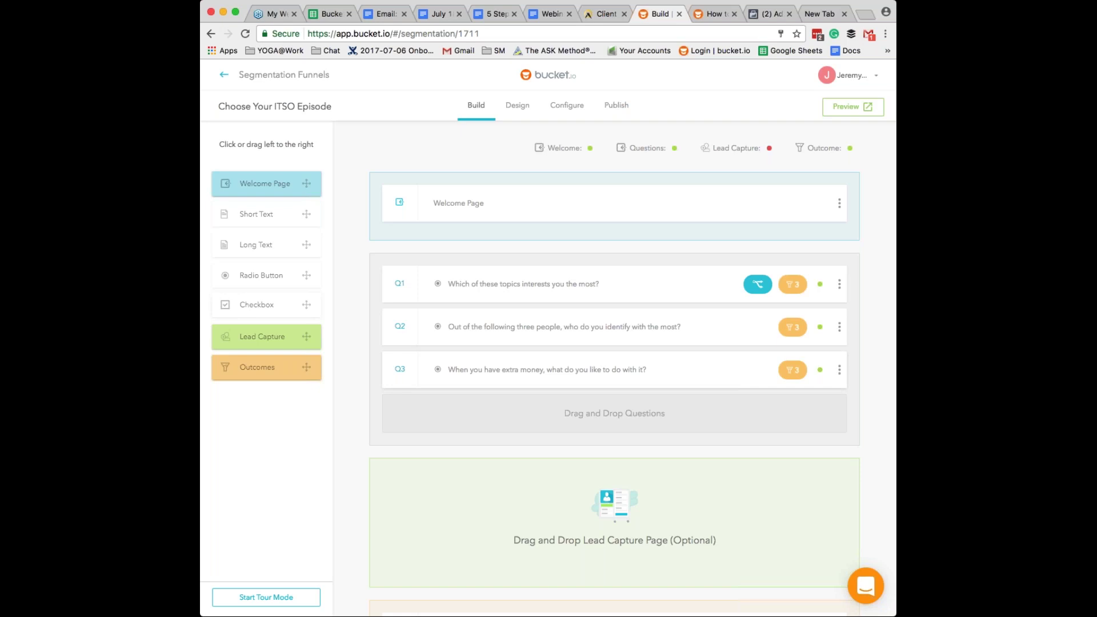
{"action": "left_click", "coordinate": [566, 106]}
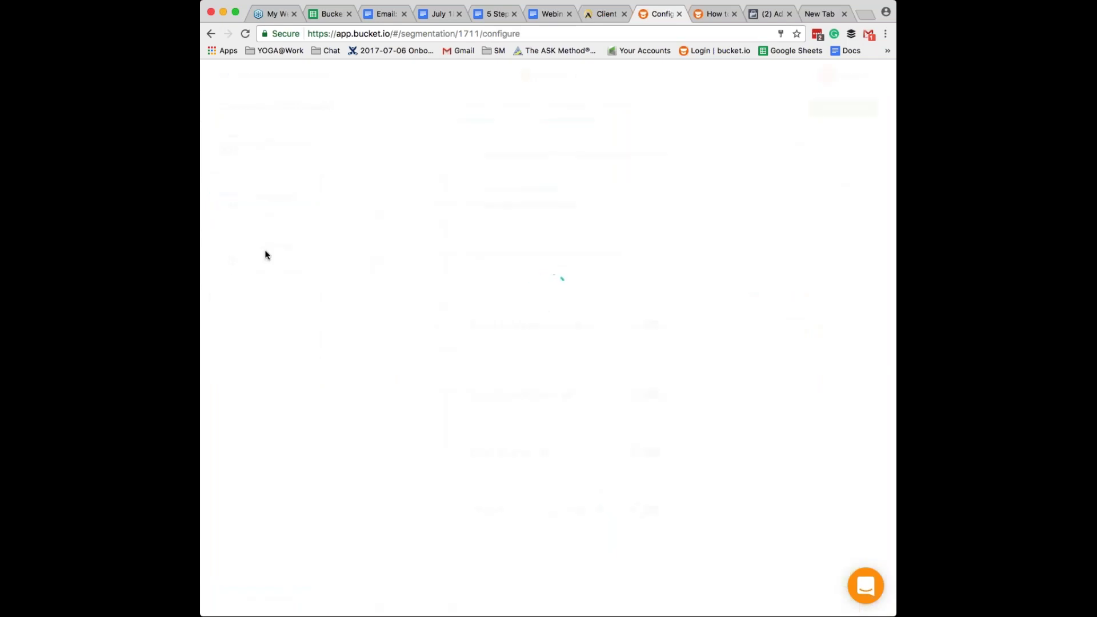
{"action": "left_click", "coordinate": [266, 259]}
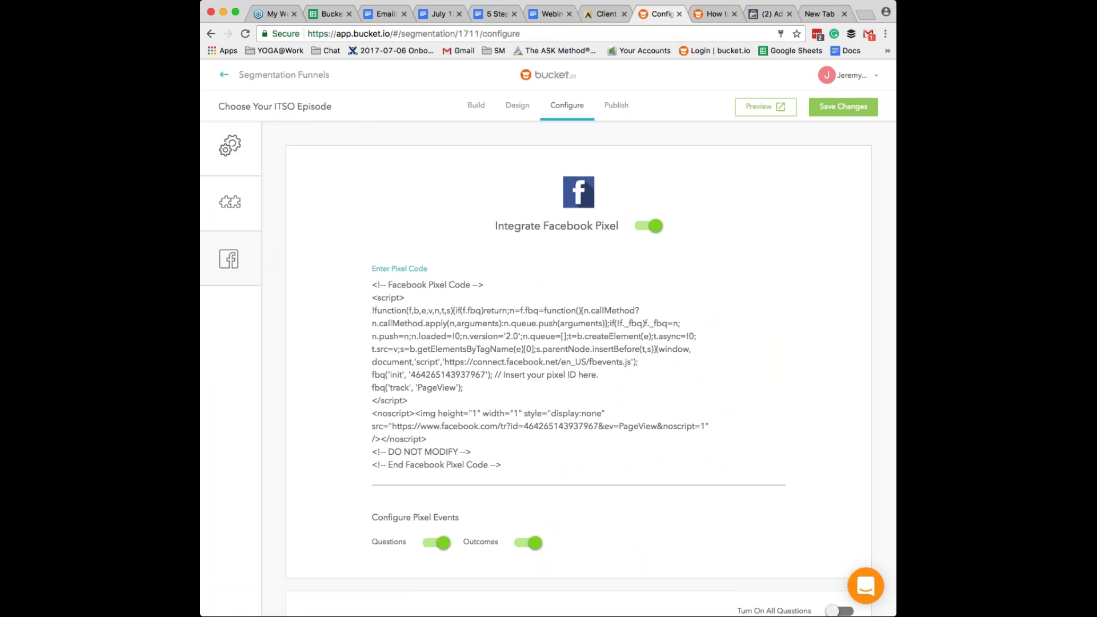
- Scroll through the question and outcome pixel event tables and back up
{"action": "scroll", "coordinate": [577, 361], "scroll_direction": "down", "scroll_amount": 1}
{"action": "scroll", "coordinate": [578, 366], "scroll_direction": "down", "scroll_amount": 5}
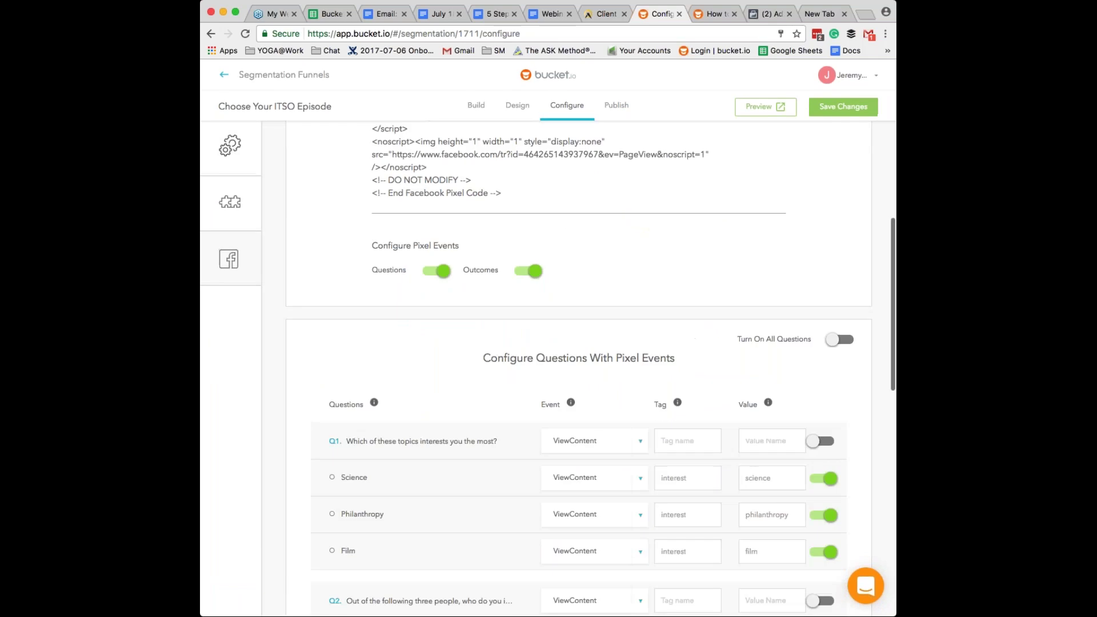
{"action": "scroll", "coordinate": [578, 365], "scroll_direction": "down", "scroll_amount": 3}
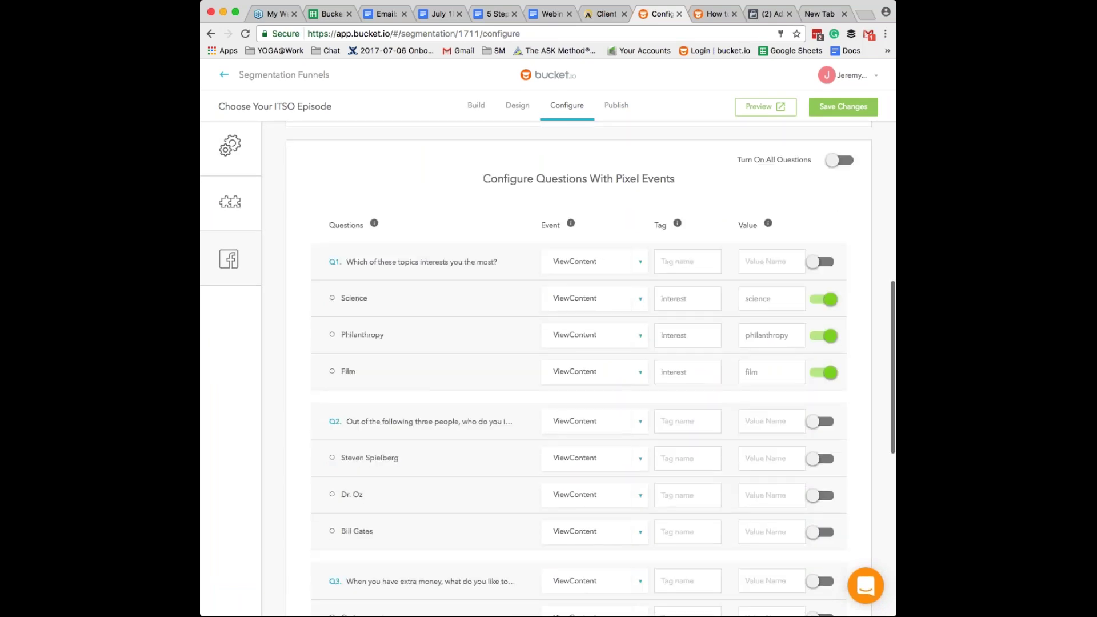
{"action": "scroll", "coordinate": [590, 371], "scroll_direction": "down", "scroll_amount": 1}
{"action": "scroll", "coordinate": [578, 365], "scroll_direction": "down", "scroll_amount": 2}
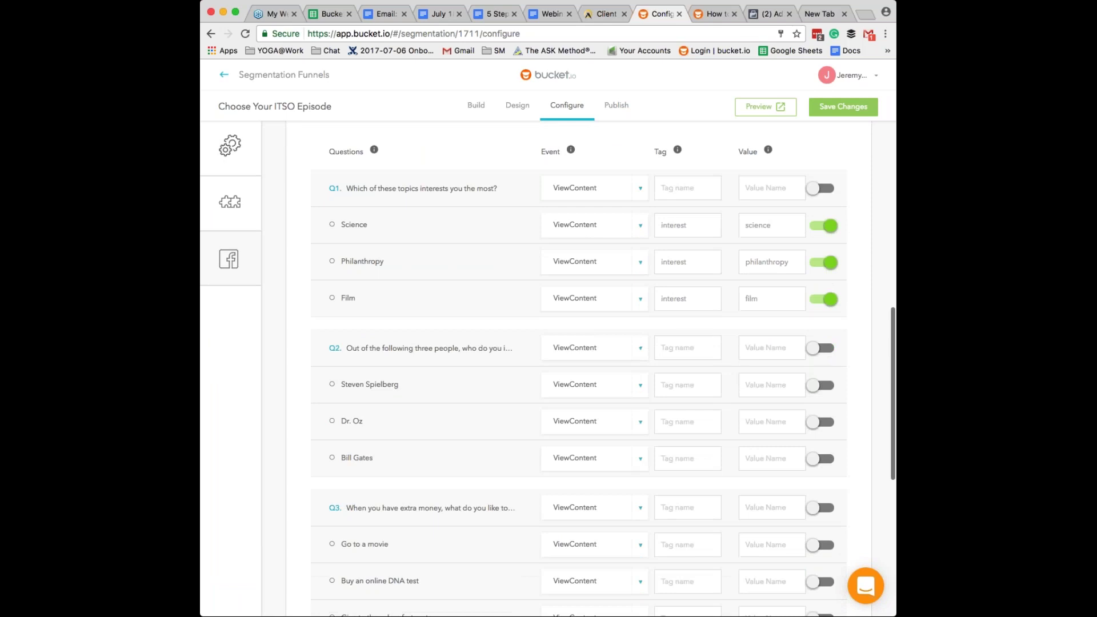
{"action": "scroll", "coordinate": [579, 376], "scroll_direction": "down", "scroll_amount": 2}
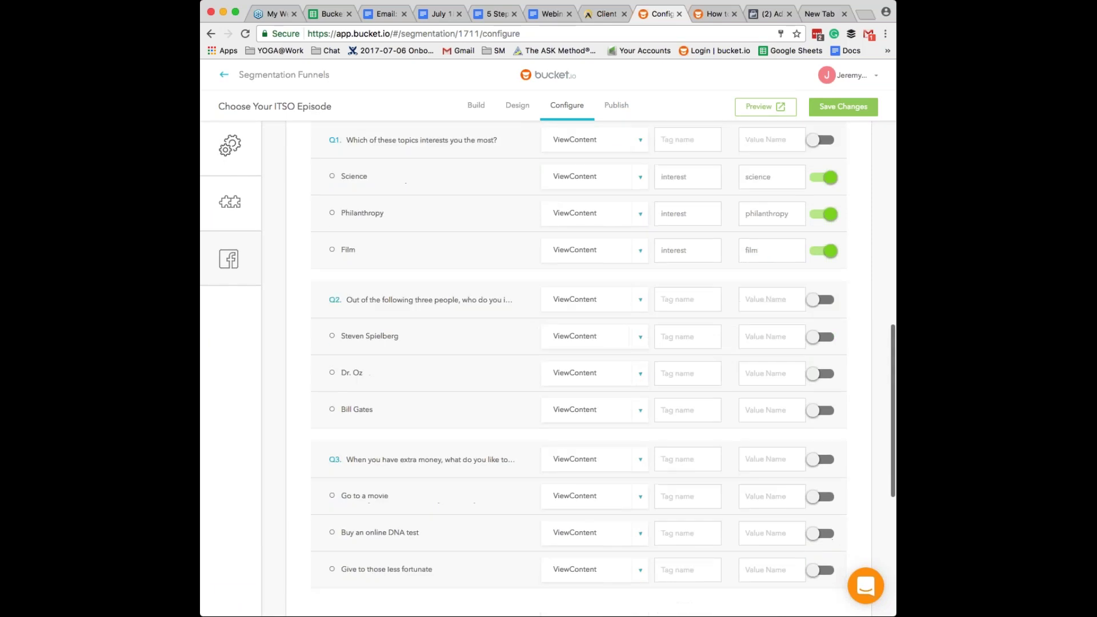
{"action": "scroll", "coordinate": [578, 366], "scroll_direction": "down", "scroll_amount": 10}
{"action": "scroll", "coordinate": [578, 366], "scroll_direction": "up", "scroll_amount": 20}
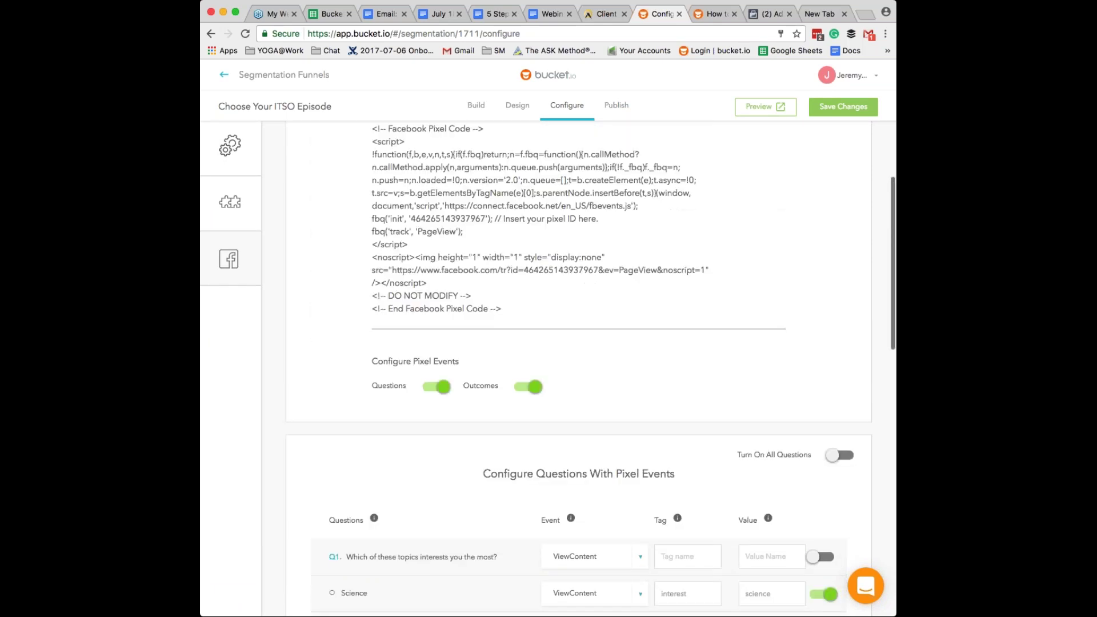
{"action": "scroll", "coordinate": [578, 366], "scroll_direction": "up", "scroll_amount": 6}
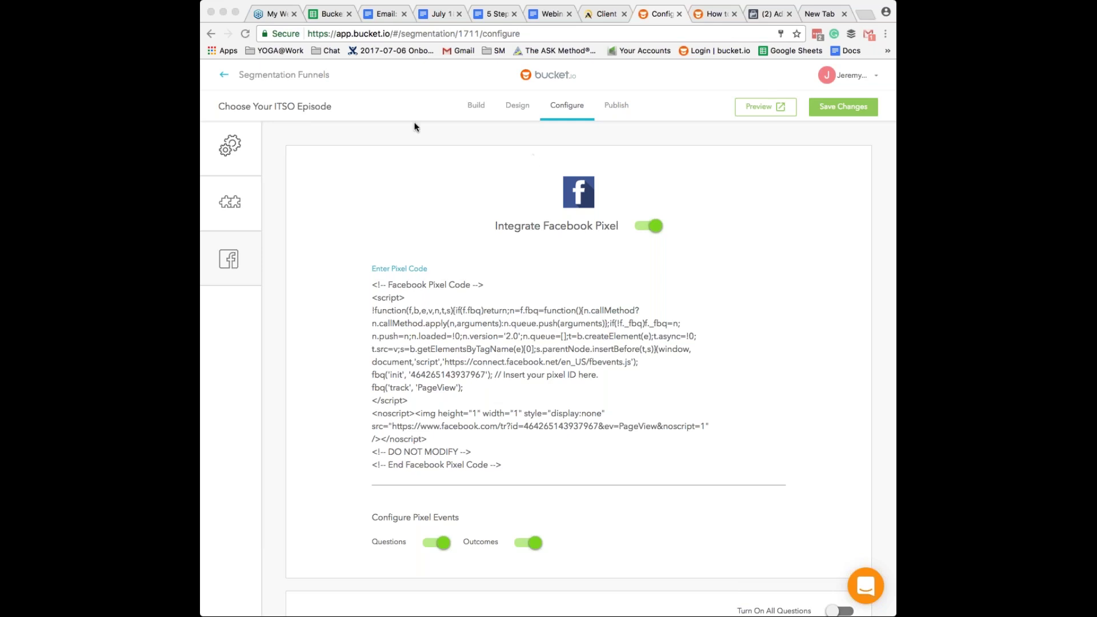
{"action": "left_click", "coordinate": [259, 71]}
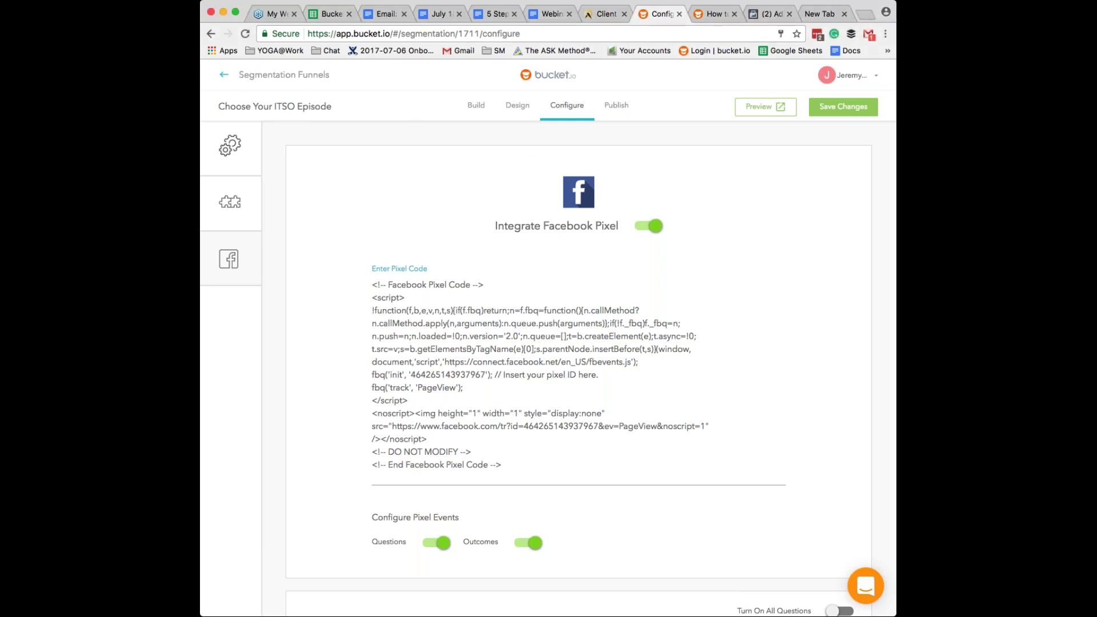
- Clone the July 11, 2017 Webinar Sign Up funnel into a draft copy
{"action": "left_click", "coordinate": [257, 78]}
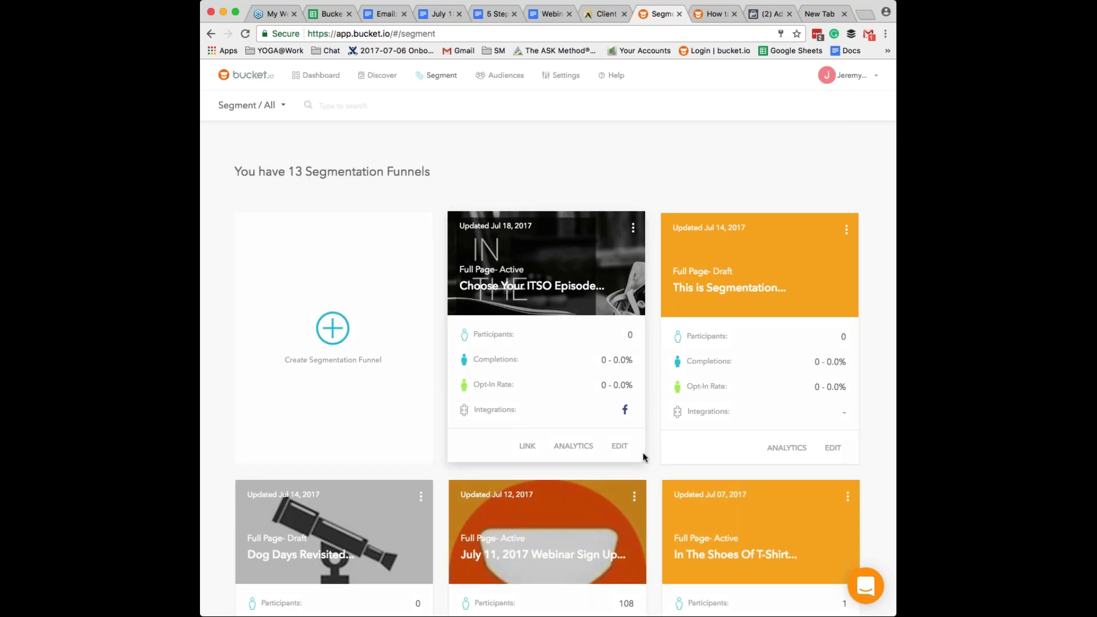
{"action": "scroll", "coordinate": [642, 452], "scroll_direction": "down", "scroll_amount": 3}
{"action": "scroll", "coordinate": [642, 457], "scroll_direction": "down", "scroll_amount": 1}
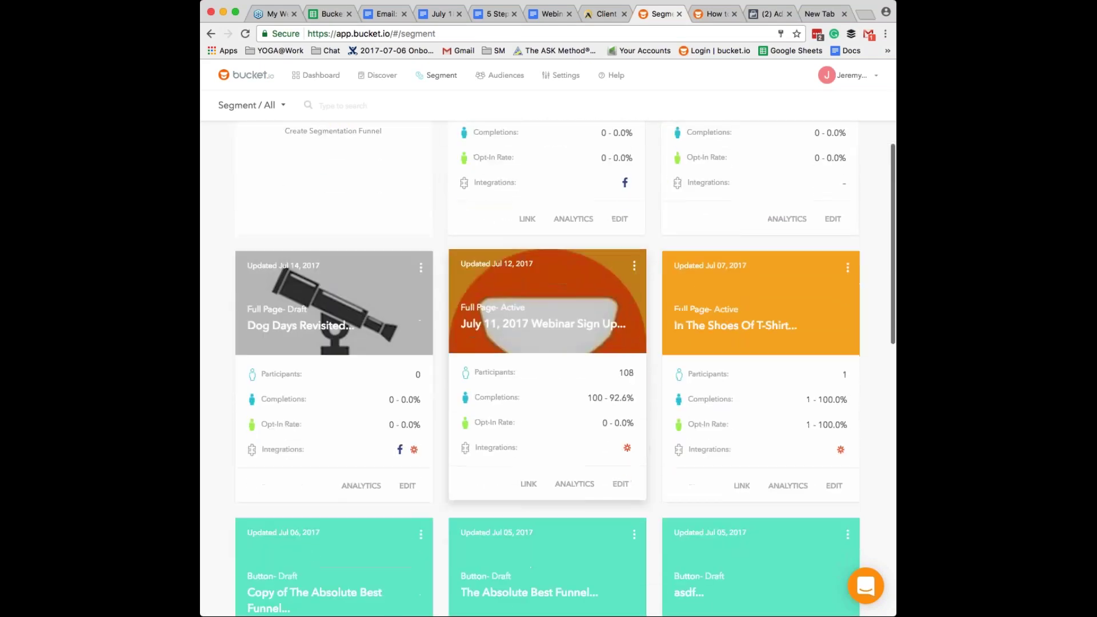
{"action": "left_click", "coordinate": [621, 484]}
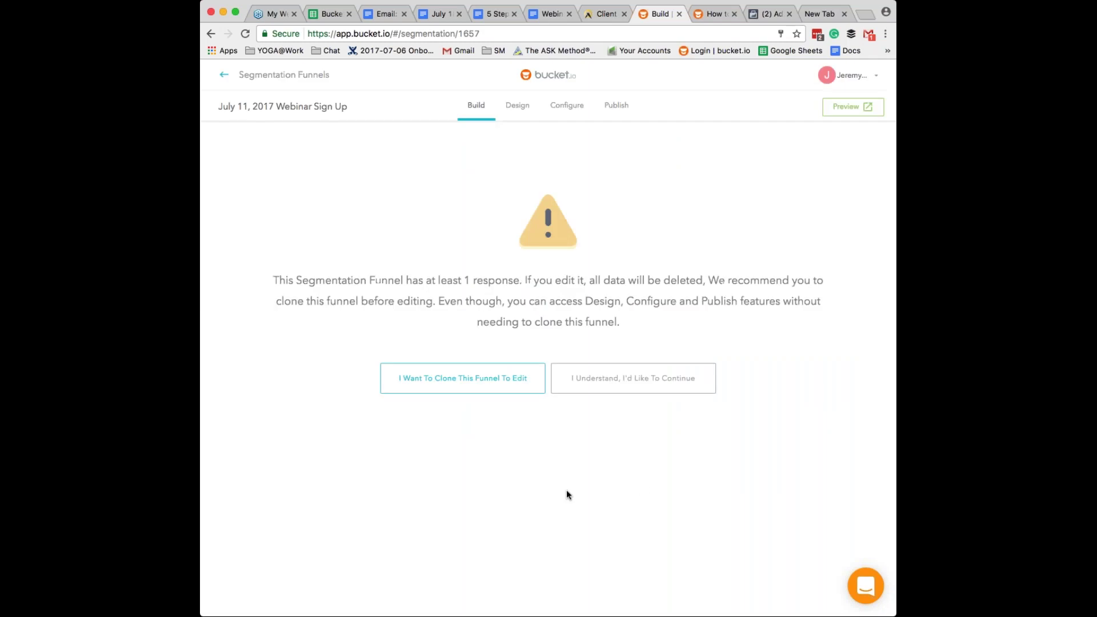
{"action": "left_click", "coordinate": [462, 379]}
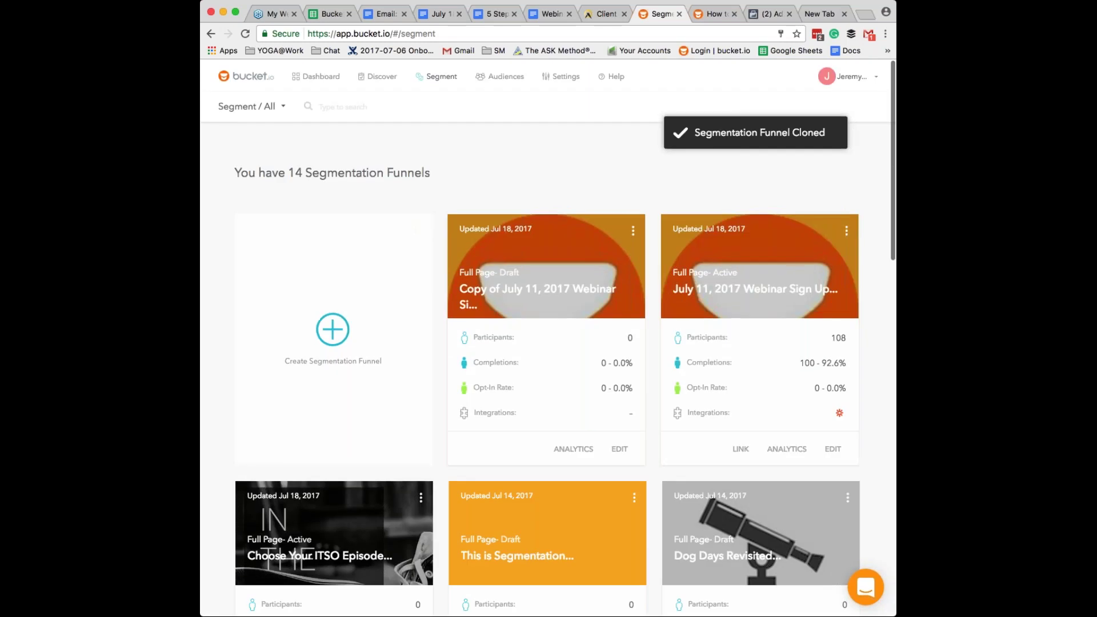
{"action": "left_click", "coordinate": [320, 77]}
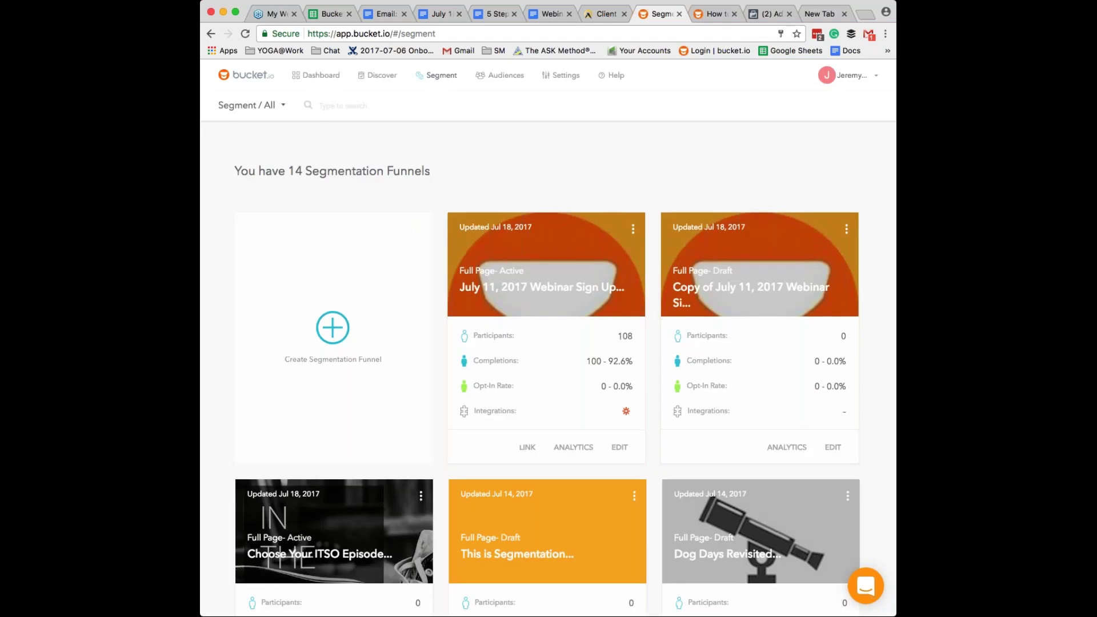
{"action": "scroll", "coordinate": [404, 514], "scroll_direction": "down", "scroll_amount": 3}
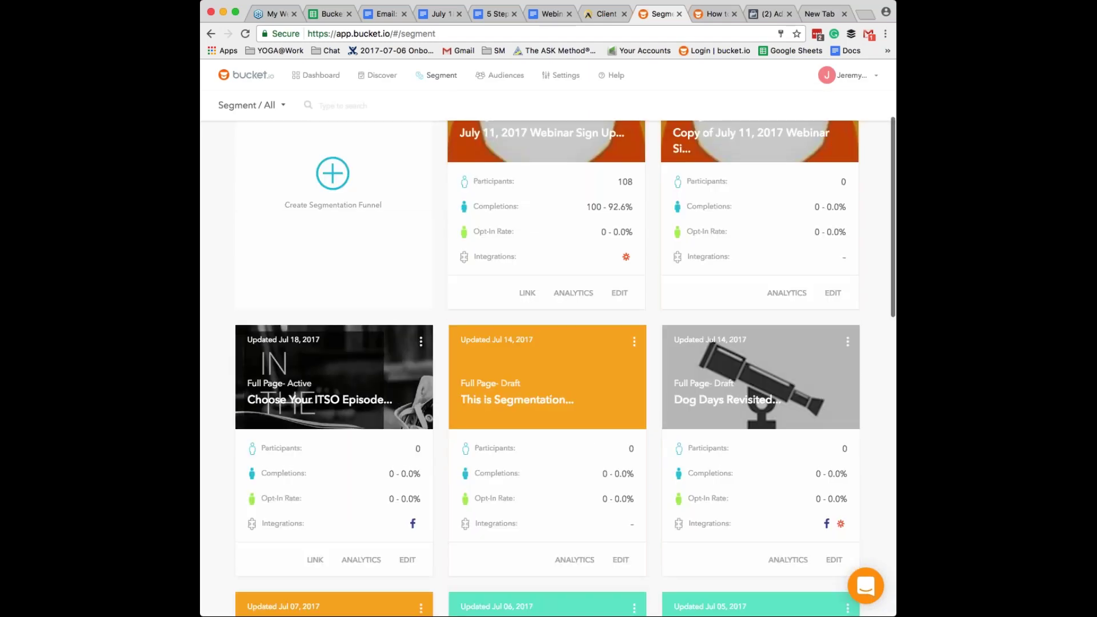
- Reopen Choose Your ITSO Episode's Facebook Pixel settings and scroll to the question and outcome events
{"action": "left_click", "coordinate": [403, 558]}
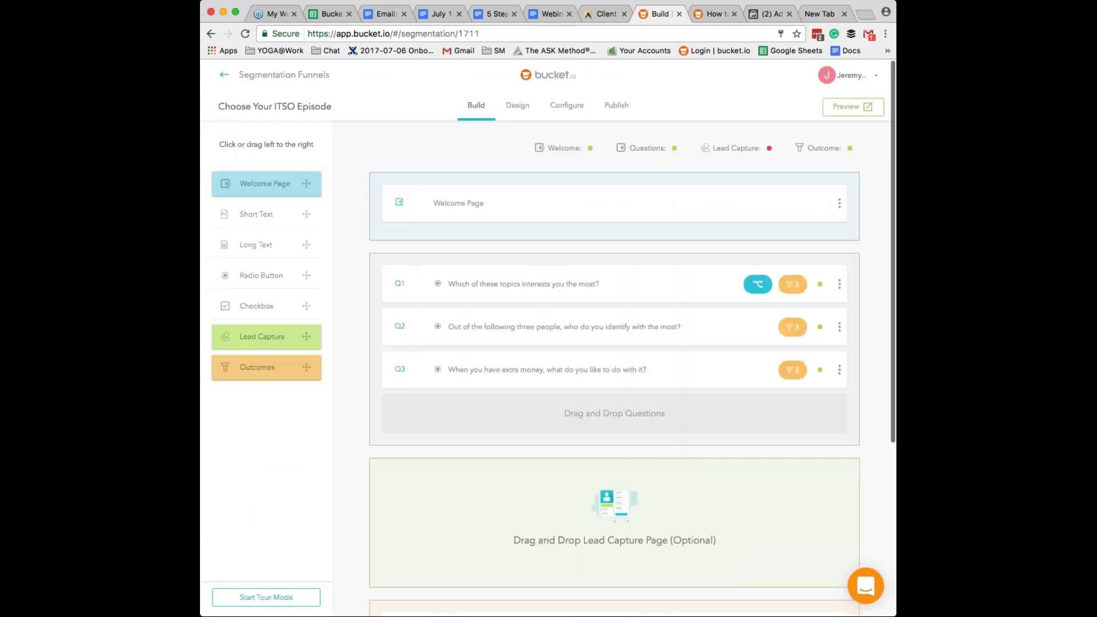
{"action": "left_click", "coordinate": [565, 105]}
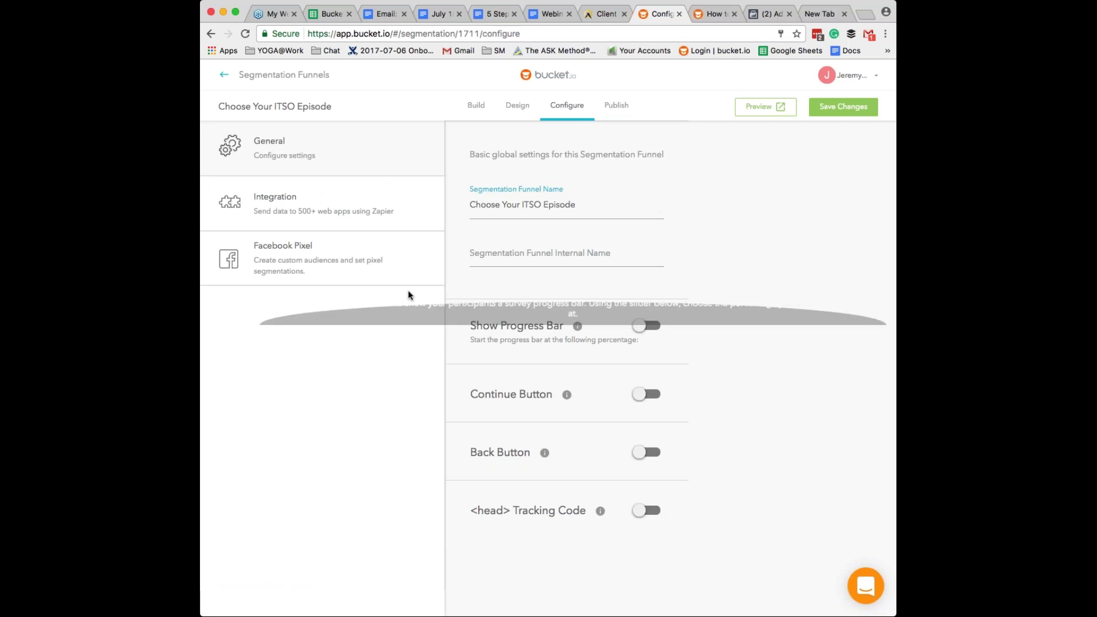
{"action": "left_click", "coordinate": [299, 262]}
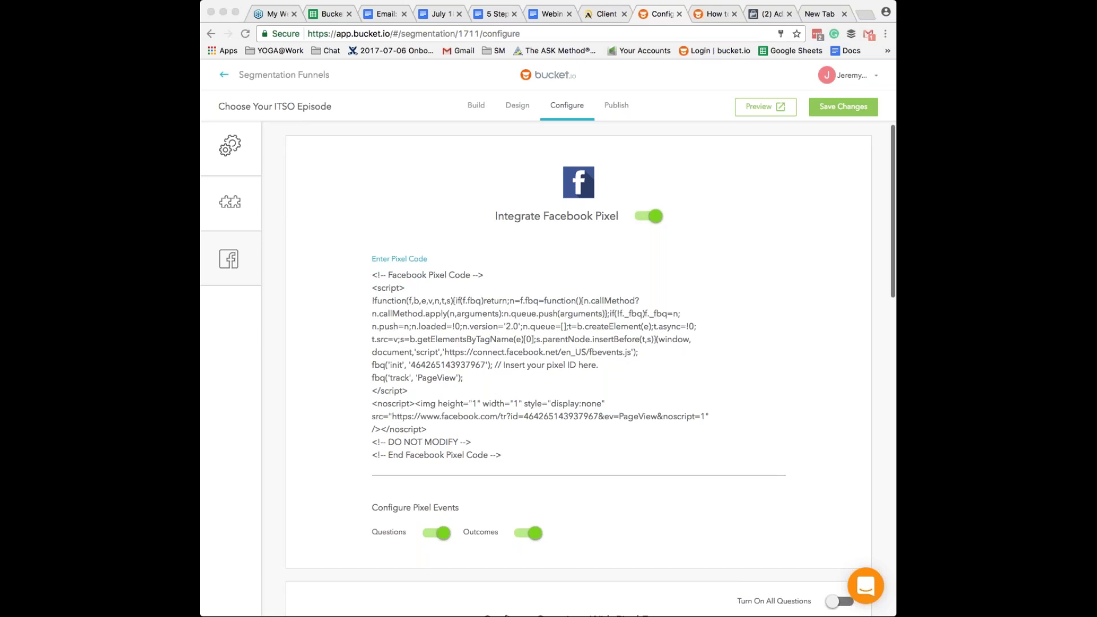
{"action": "scroll", "coordinate": [579, 368], "scroll_direction": "down", "scroll_amount": 5}
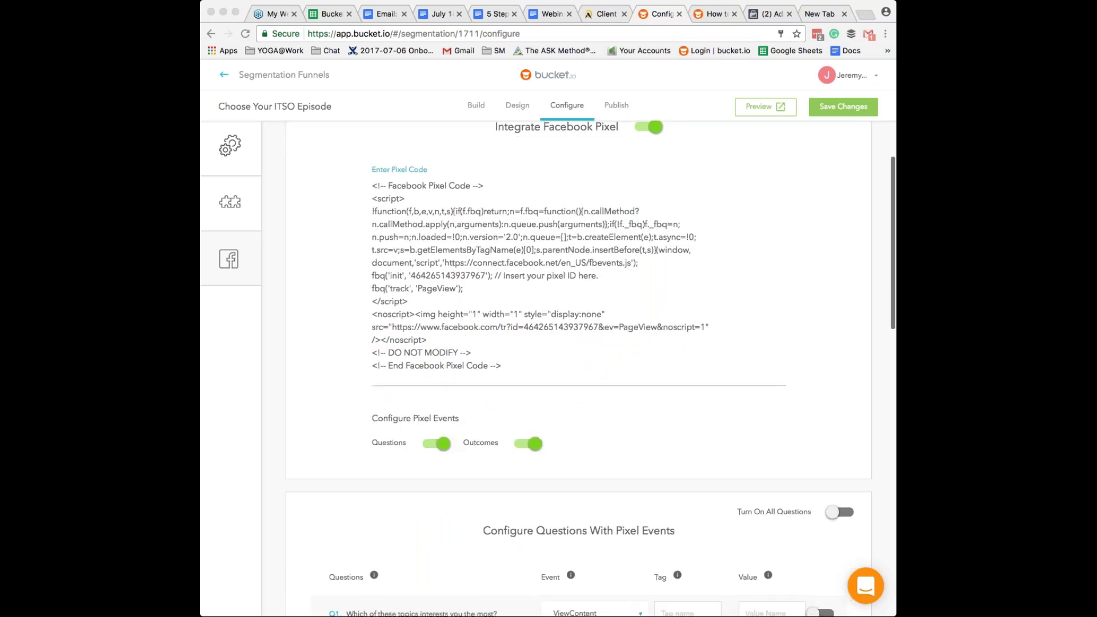
{"action": "scroll", "coordinate": [578, 369], "scroll_direction": "down", "scroll_amount": 1}
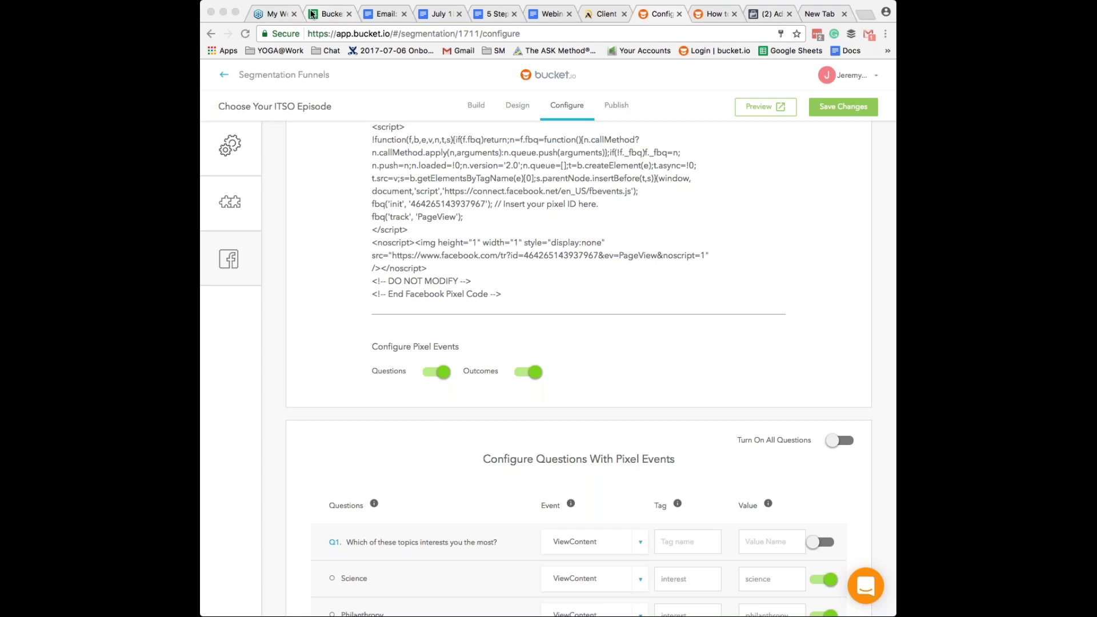
{"action": "left_click", "coordinate": [606, 17]}
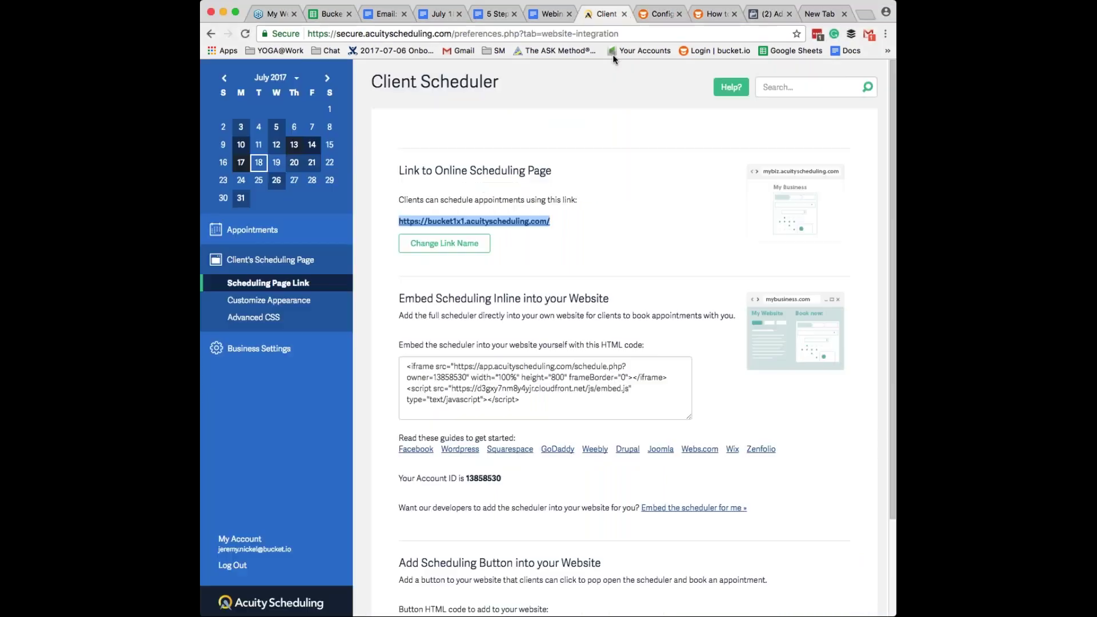
{"action": "left_click", "coordinate": [657, 14]}
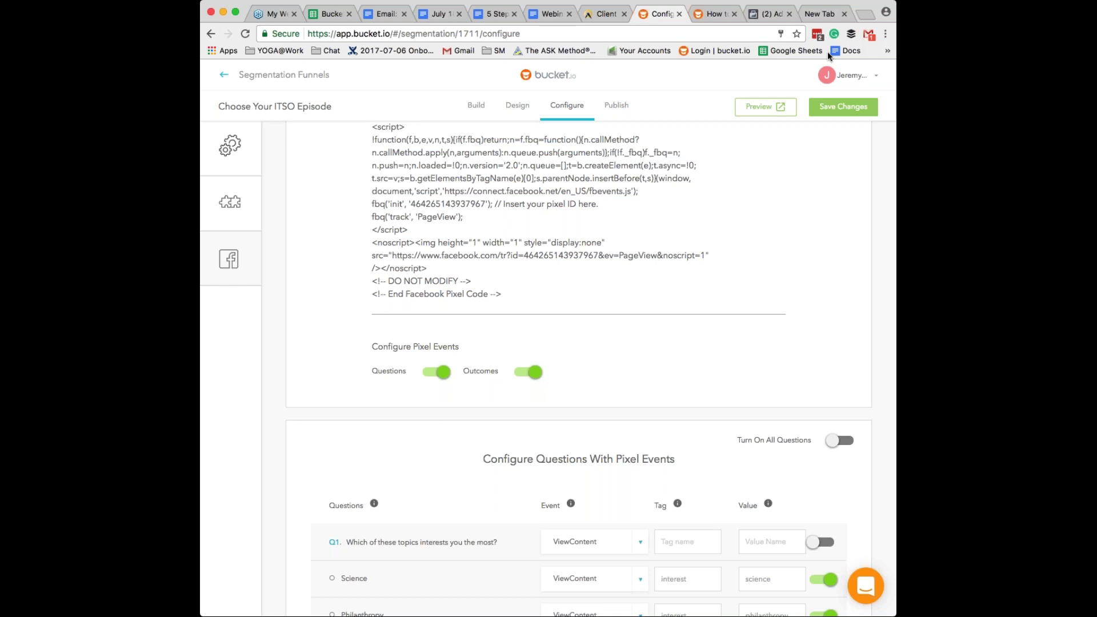
- Read the Facebook Pixel help article down to Step 2: Configure Pixel Events from Questions
{"action": "left_click", "coordinate": [711, 15]}
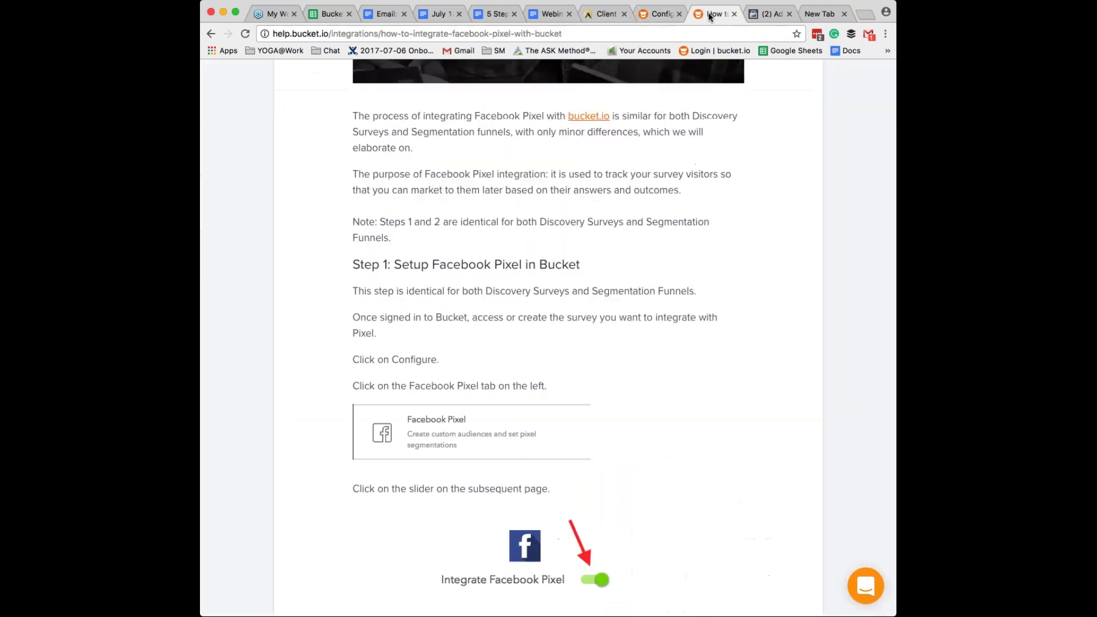
{"action": "scroll", "coordinate": [548, 337], "scroll_direction": "up", "scroll_amount": 1}
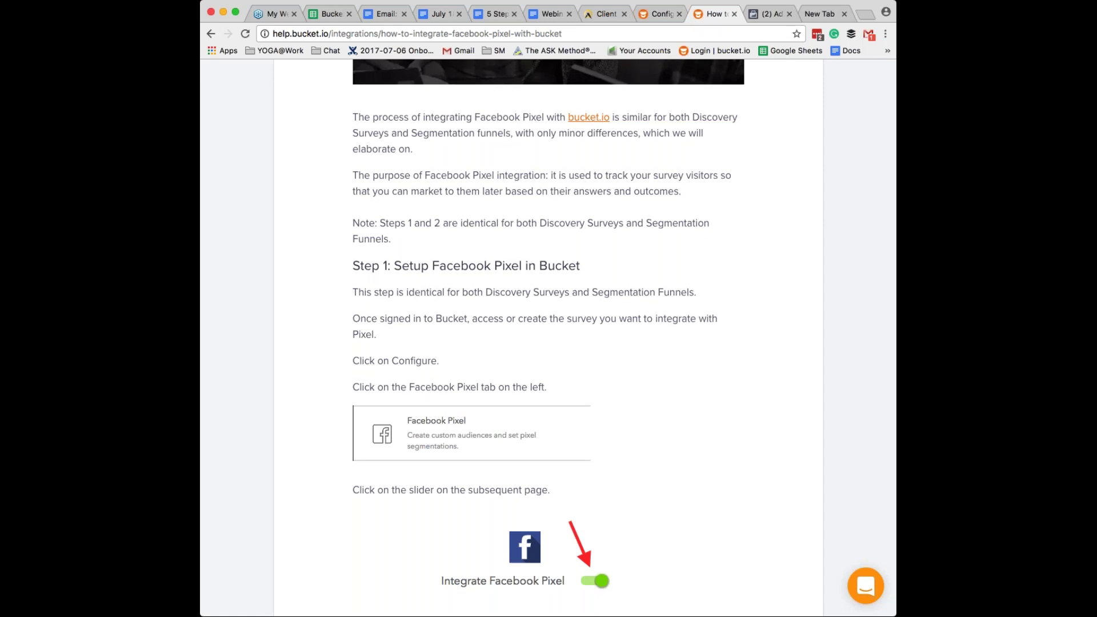
{"action": "scroll", "coordinate": [548, 336], "scroll_direction": "up", "scroll_amount": 8}
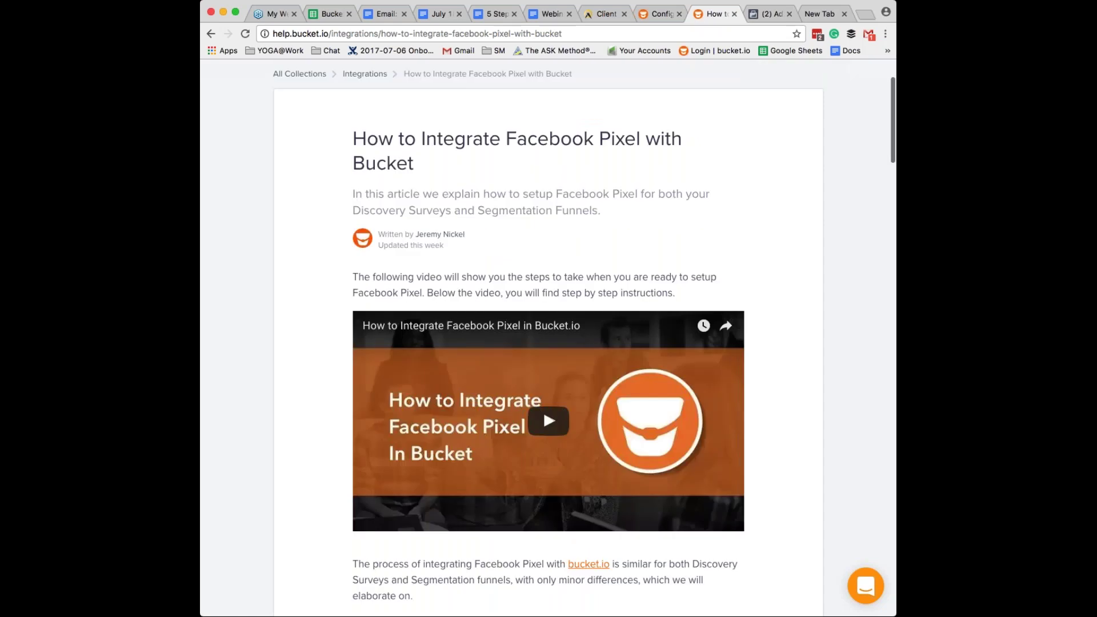
{"action": "scroll", "coordinate": [543, 376], "scroll_direction": "up", "scroll_amount": 3}
{"action": "scroll", "coordinate": [543, 376], "scroll_direction": "down", "scroll_amount": 3}
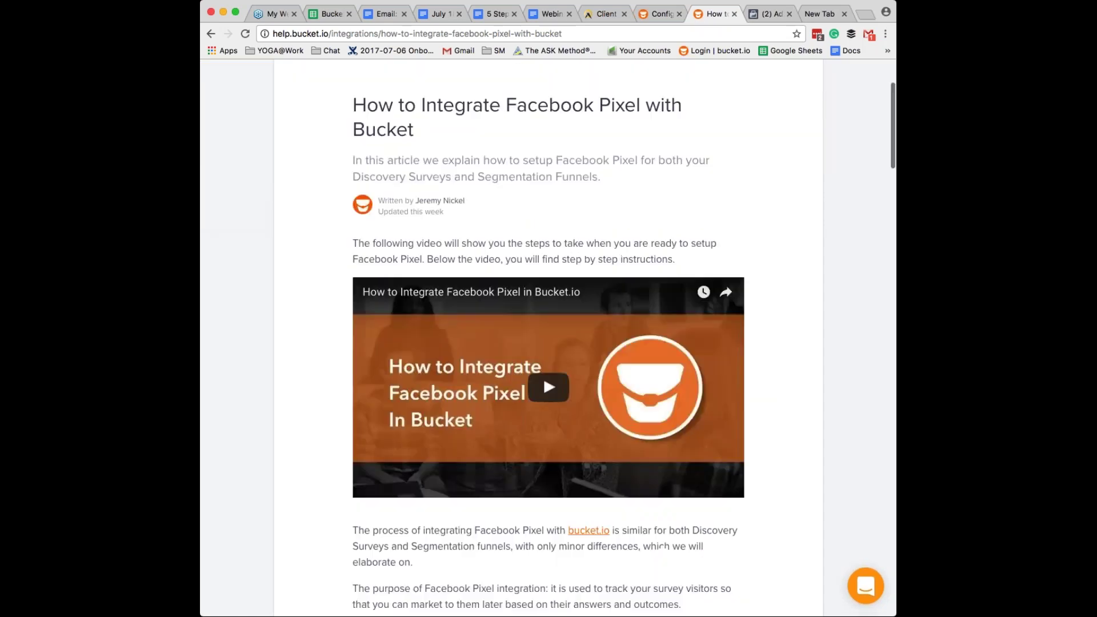
{"action": "scroll", "coordinate": [543, 376], "scroll_direction": "down", "scroll_amount": 1}
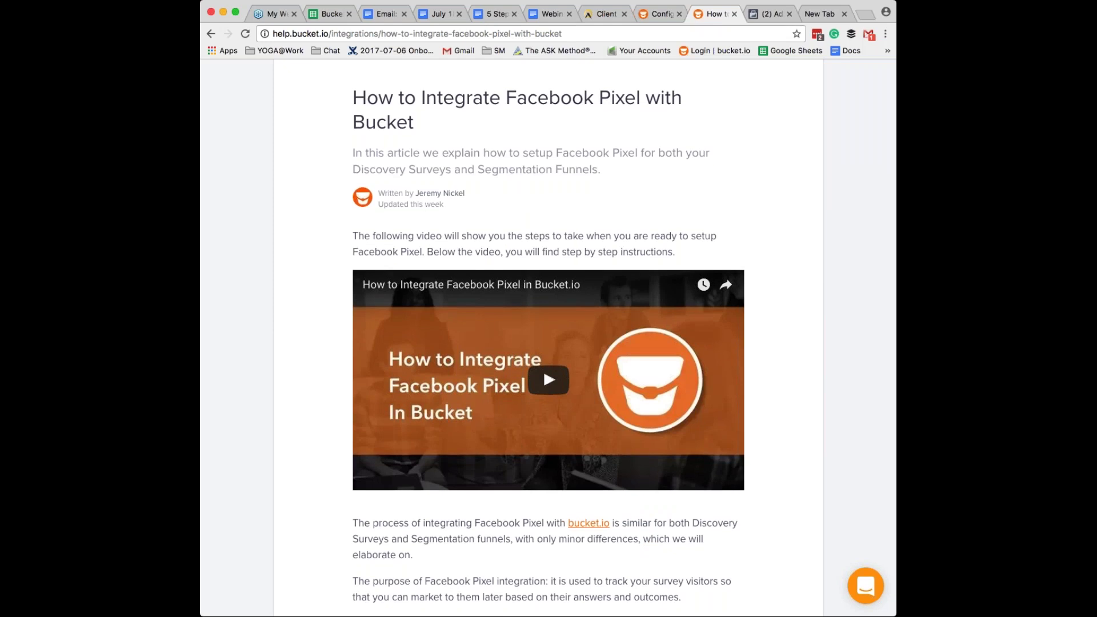
{"action": "scroll", "coordinate": [548, 337], "scroll_direction": "down", "scroll_amount": 1}
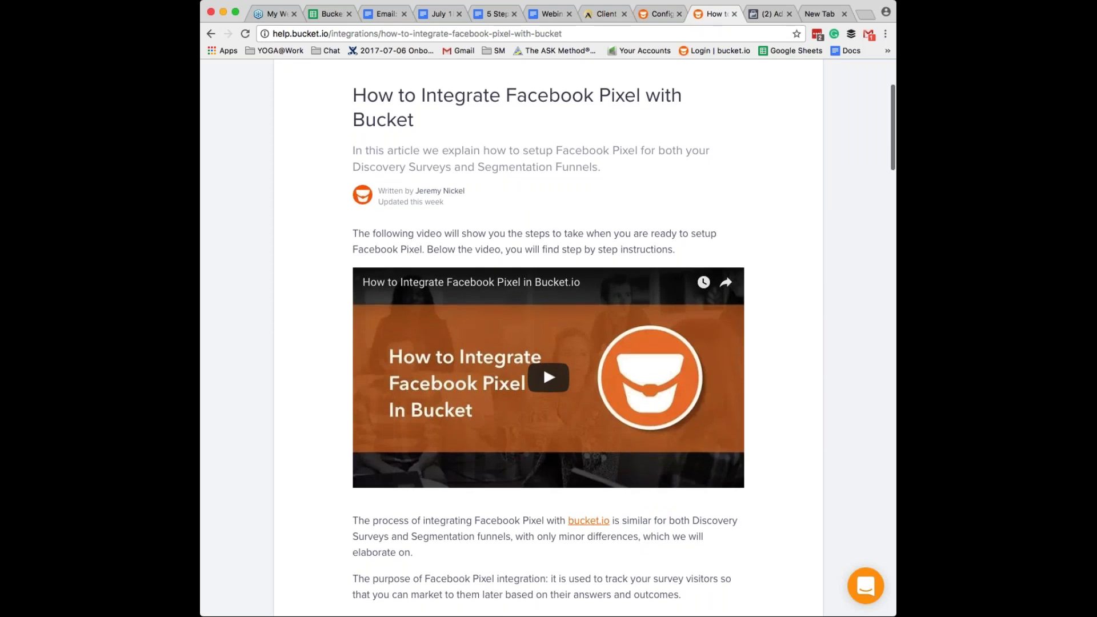
{"action": "scroll", "coordinate": [548, 337], "scroll_direction": "down", "scroll_amount": 1}
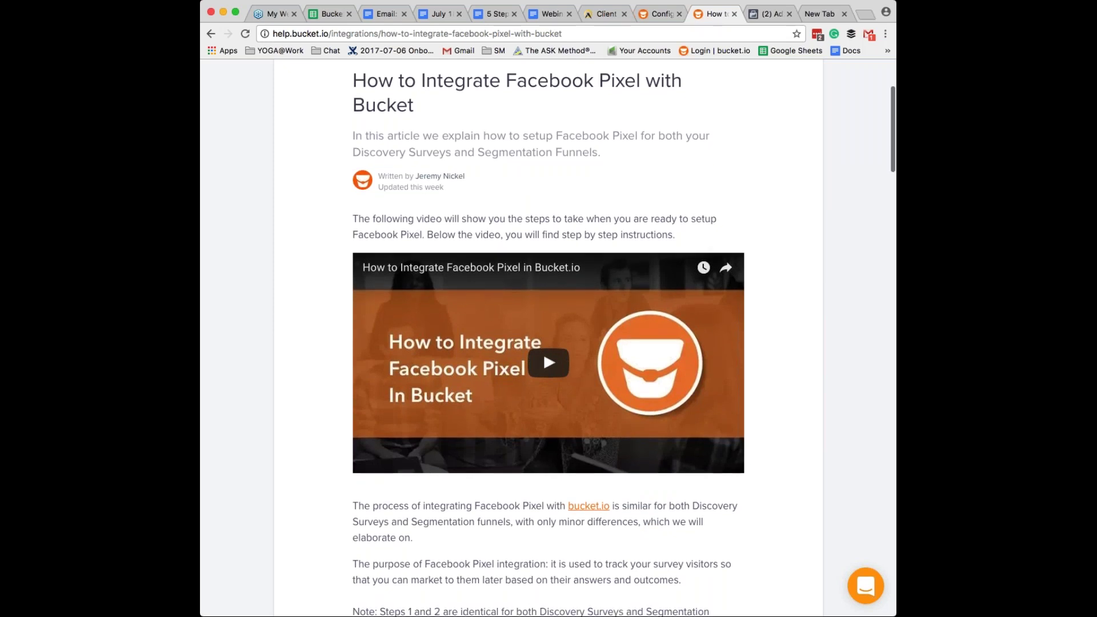
{"action": "scroll", "coordinate": [548, 337], "scroll_direction": "down", "scroll_amount": 1}
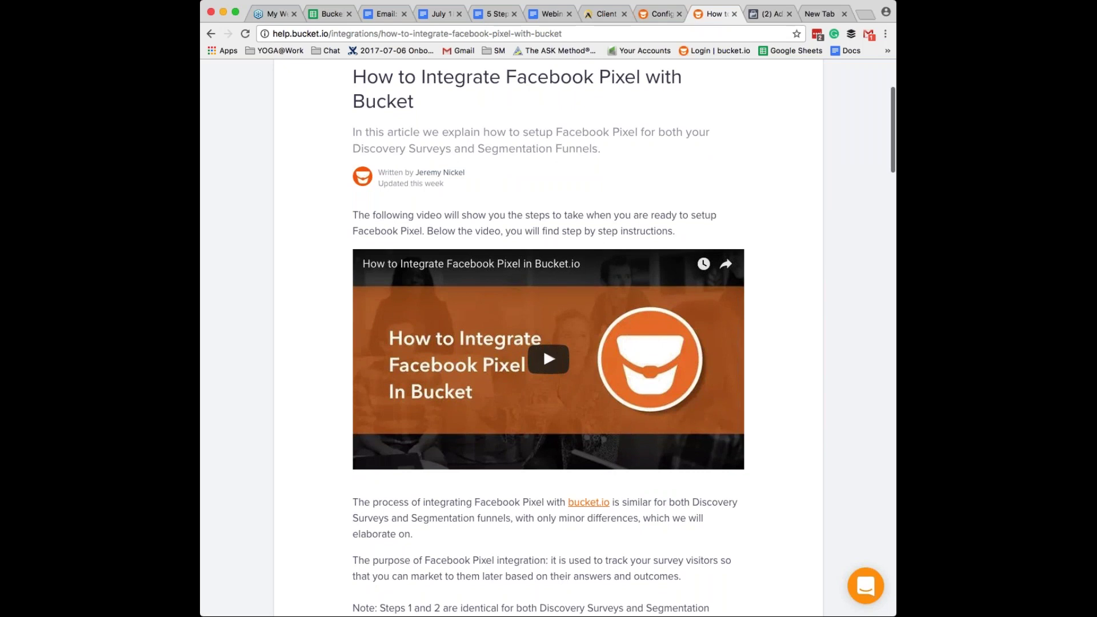
{"action": "scroll", "coordinate": [549, 337], "scroll_direction": "down", "scroll_amount": 10}
{"action": "scroll", "coordinate": [549, 337], "scroll_direction": "down", "scroll_amount": 8}
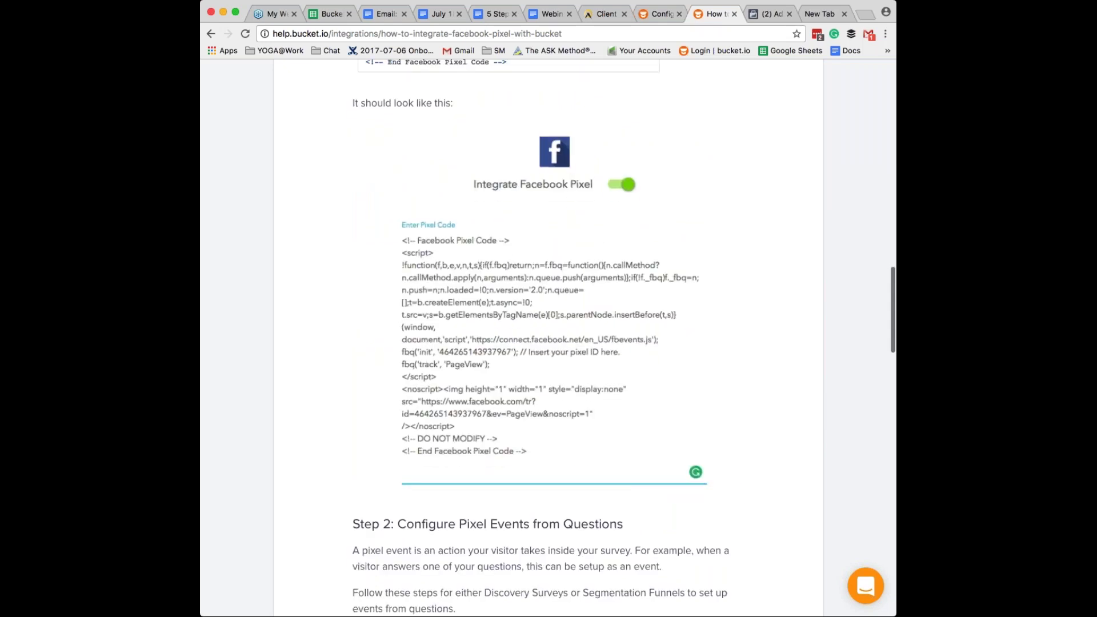